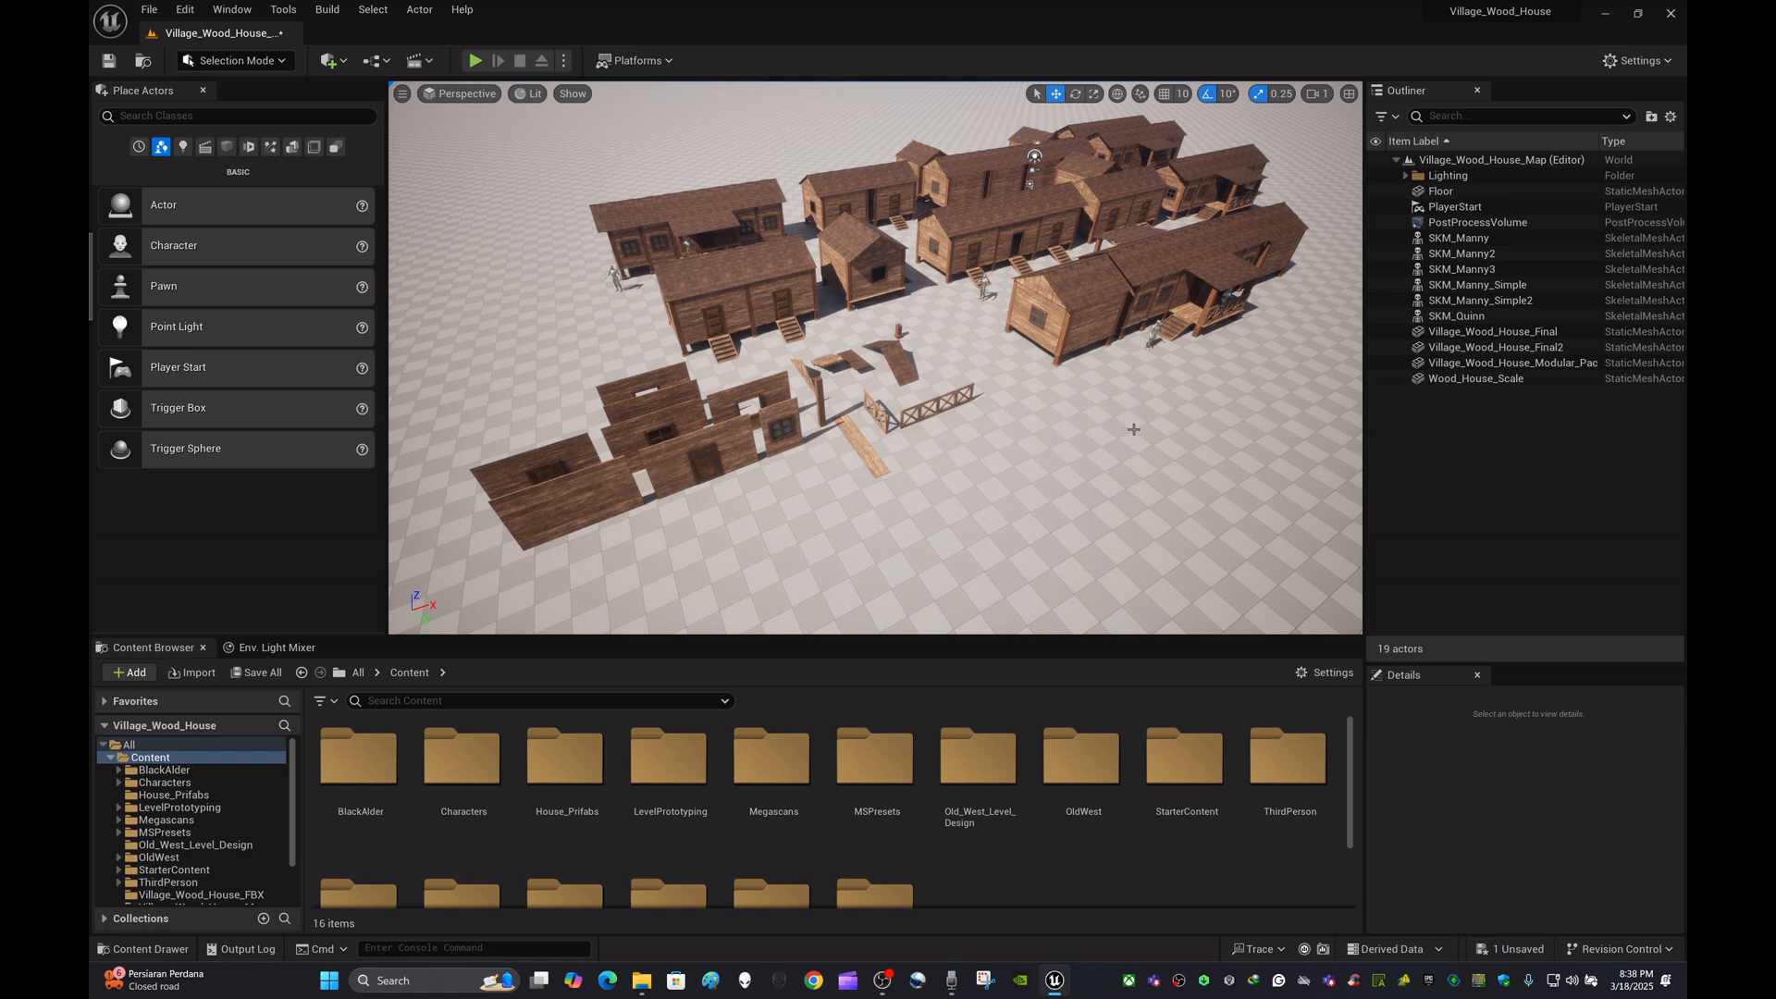
# Look over the village of wooden houses and the modular house pieces in the level
pyautogui.moveTo(1133, 428); pyautogui.dragTo(1086, 447, button='right')
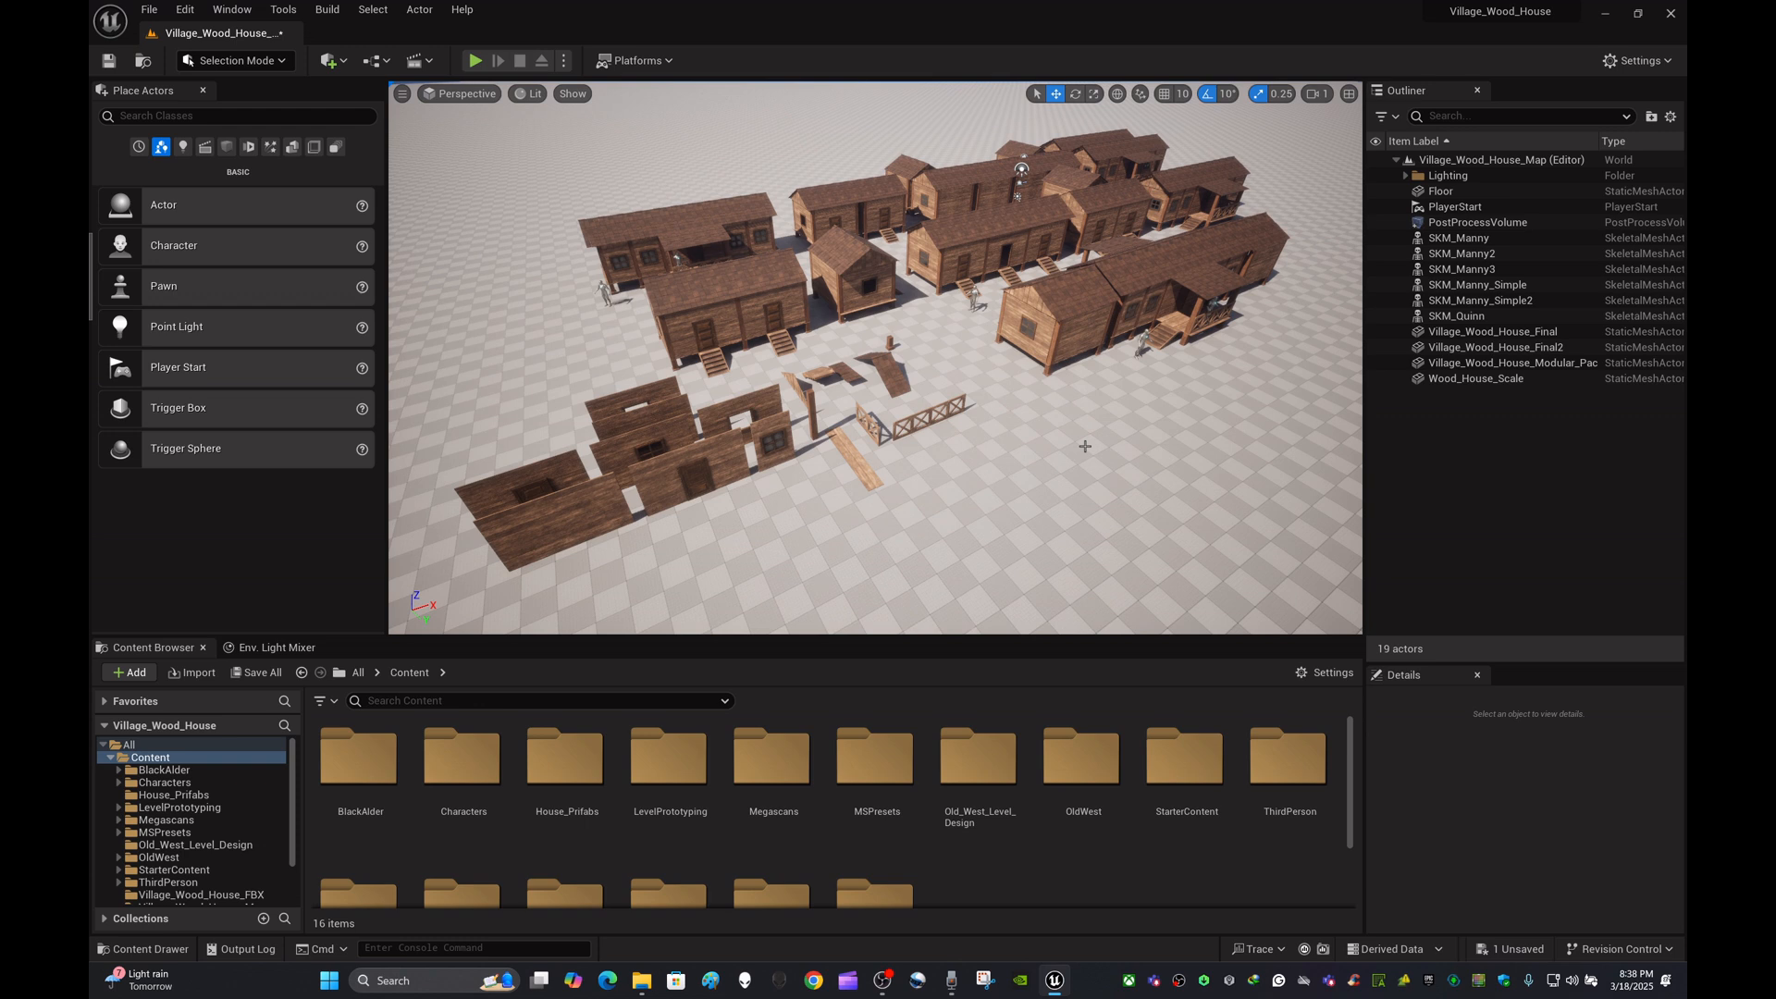
pyautogui.moveTo(1077, 453); pyautogui.dragTo(1070, 456, button='right')
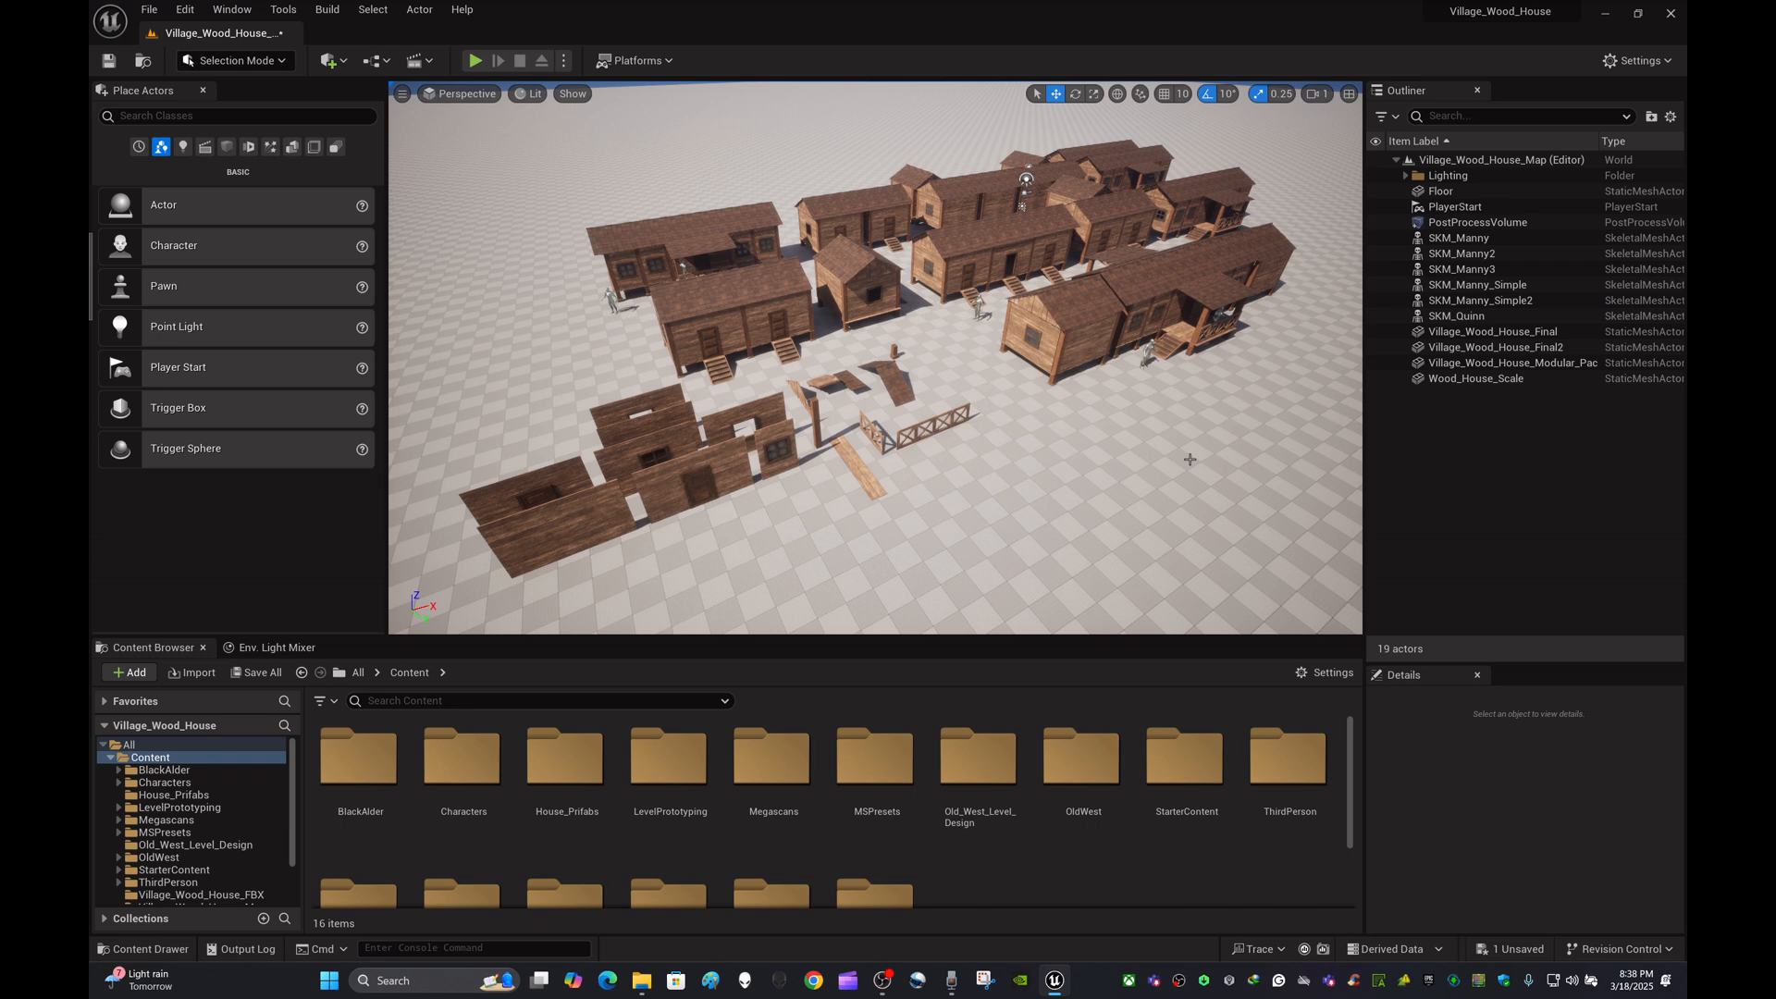
pyautogui.moveTo(1139, 469)
pyautogui.mouseDown(button='right')
pyautogui.moveTo(1121, 495)
pyautogui.moveTo(1146, 497)
pyautogui.moveTo(1134, 464)
pyautogui.mouseUp(button='right')
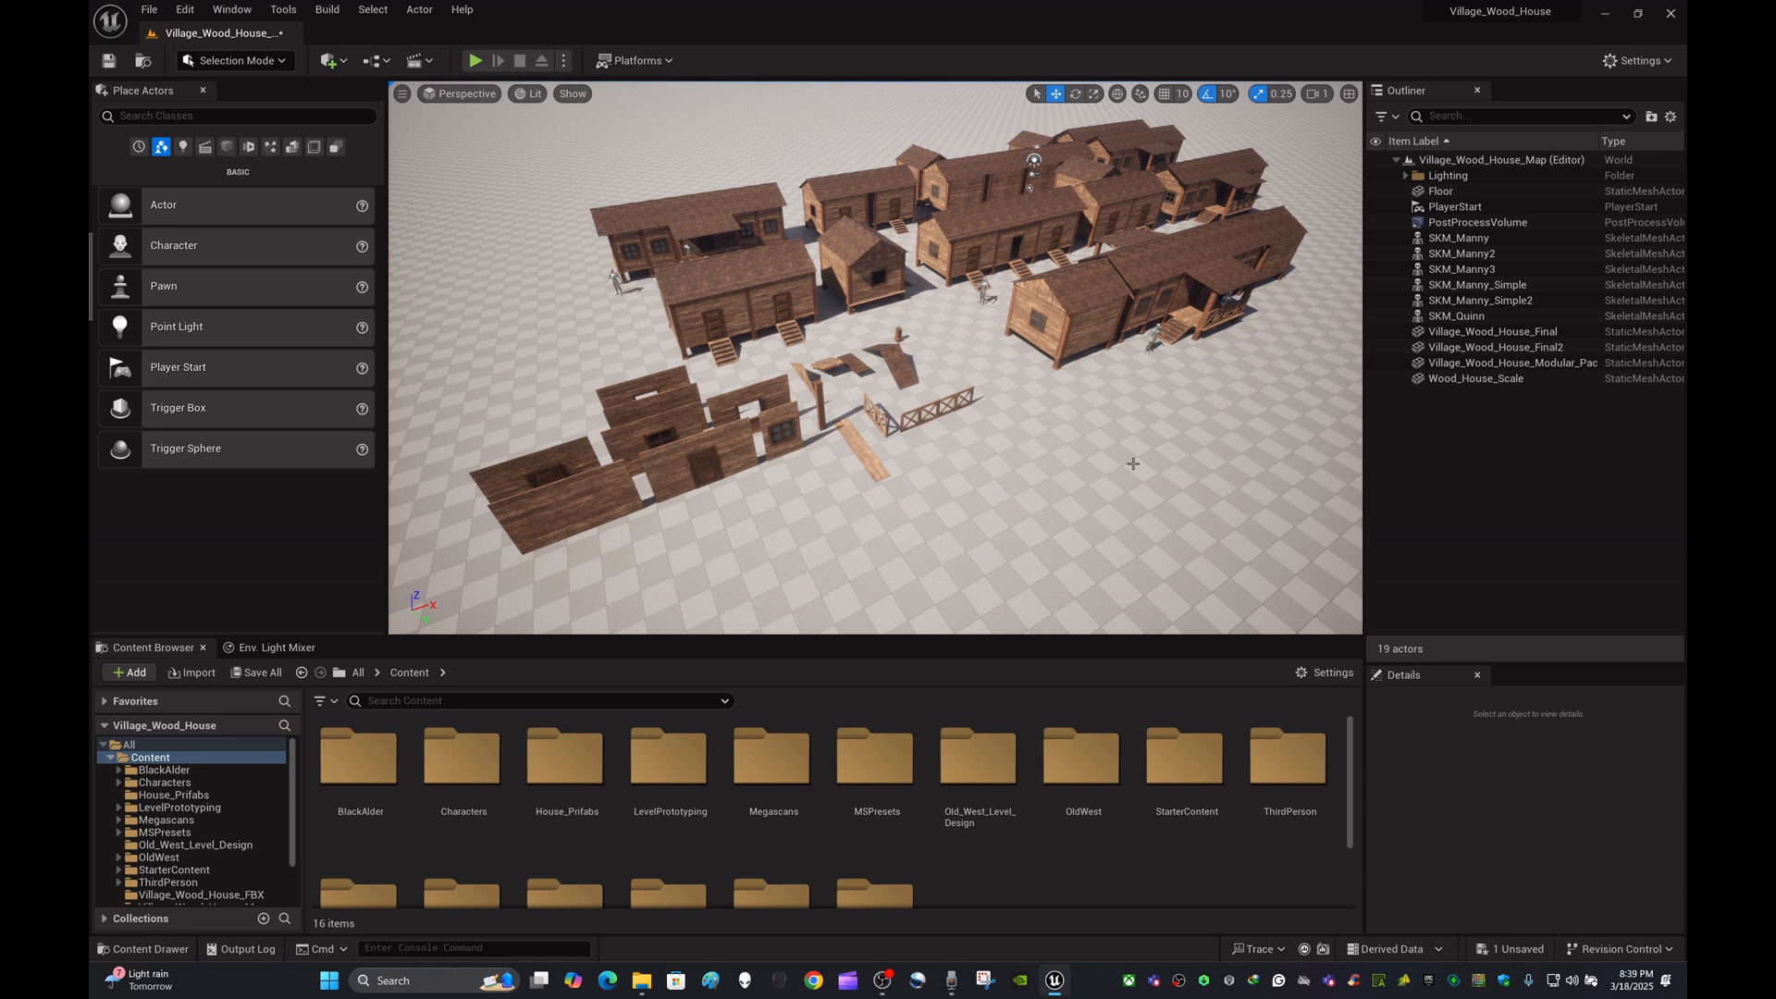
pyautogui.moveTo(1150, 437); pyautogui.dragTo(1201, 438, button='right')
pyautogui.press('w')
pyautogui.press('d')
pyautogui.press('w')
pyautogui.press('s')
pyautogui.press('a')
pyautogui.press('w')
pyautogui.press('s')
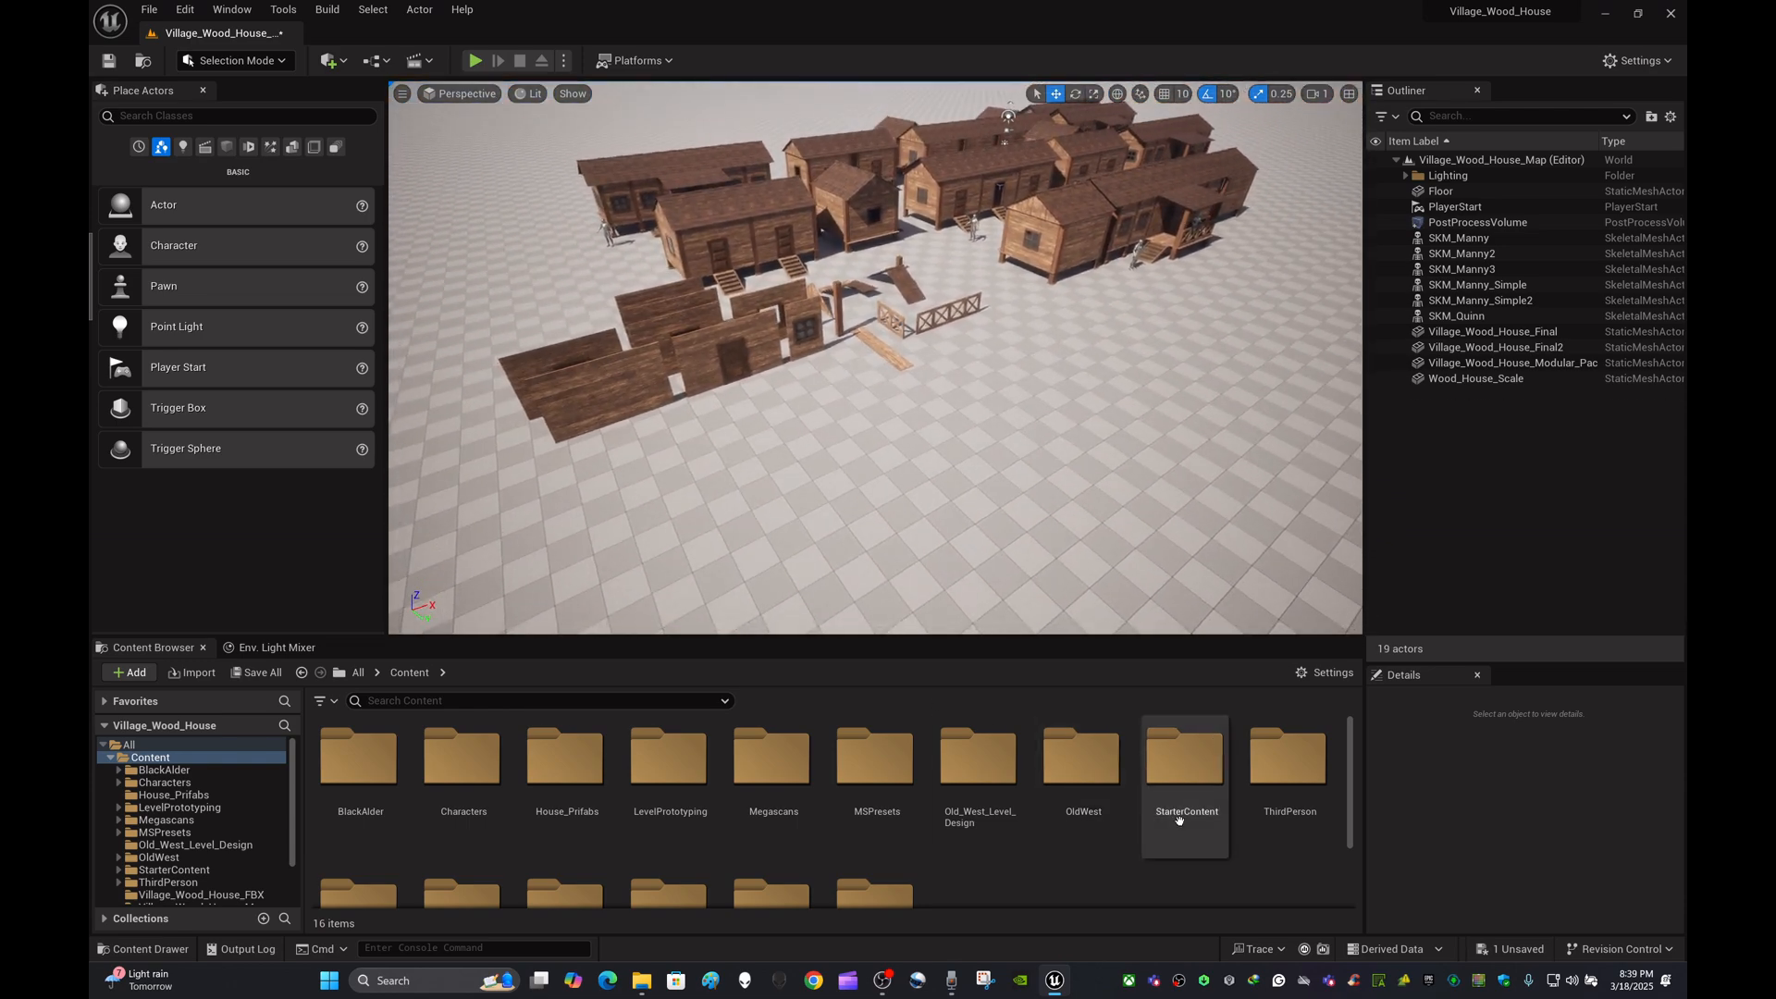
# Place Wood_House_03 from the House_Prifabs folder on the open floor near the modular pieces and deselect it
pyautogui.doubleClick(603, 771)
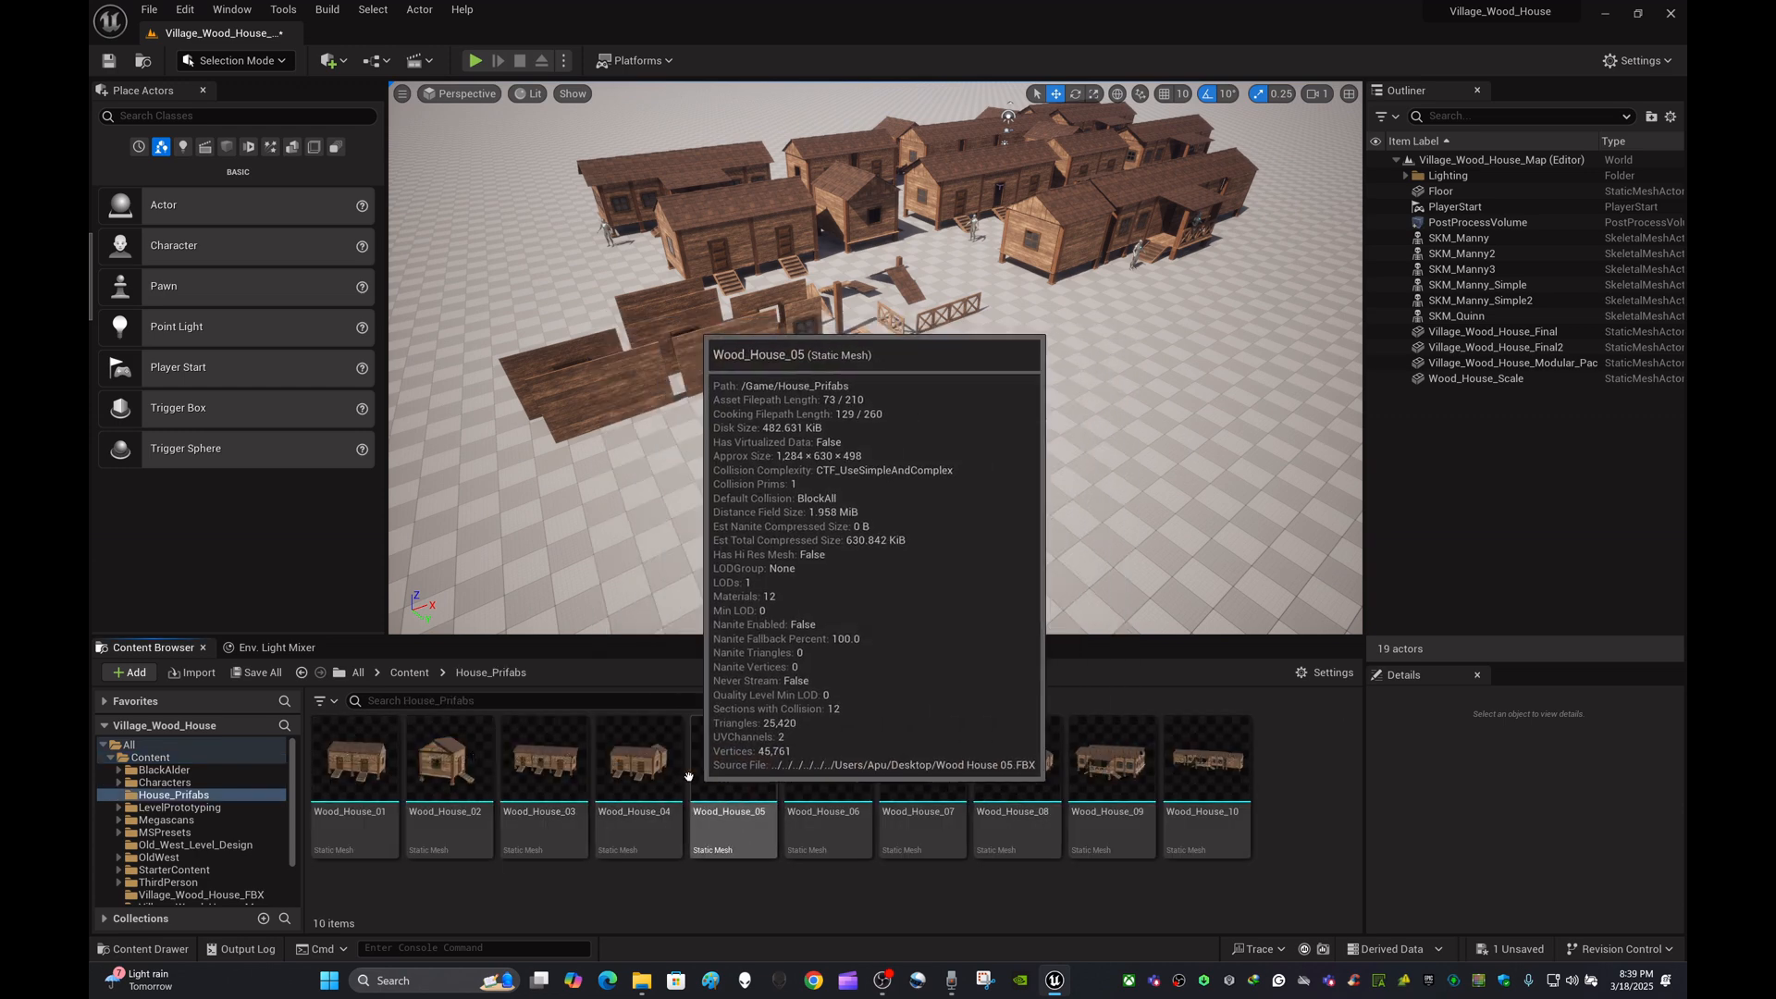
pyautogui.moveTo(544, 759); pyautogui.dragTo(1103, 441)
pyautogui.click(1435, 496)
# Enter the placed Wood_House_03 from its end wall and examine how the interior brightness adapts
pyautogui.moveTo(1203, 445); pyautogui.dragTo(1168, 496, button='right')
pyautogui.press('s')
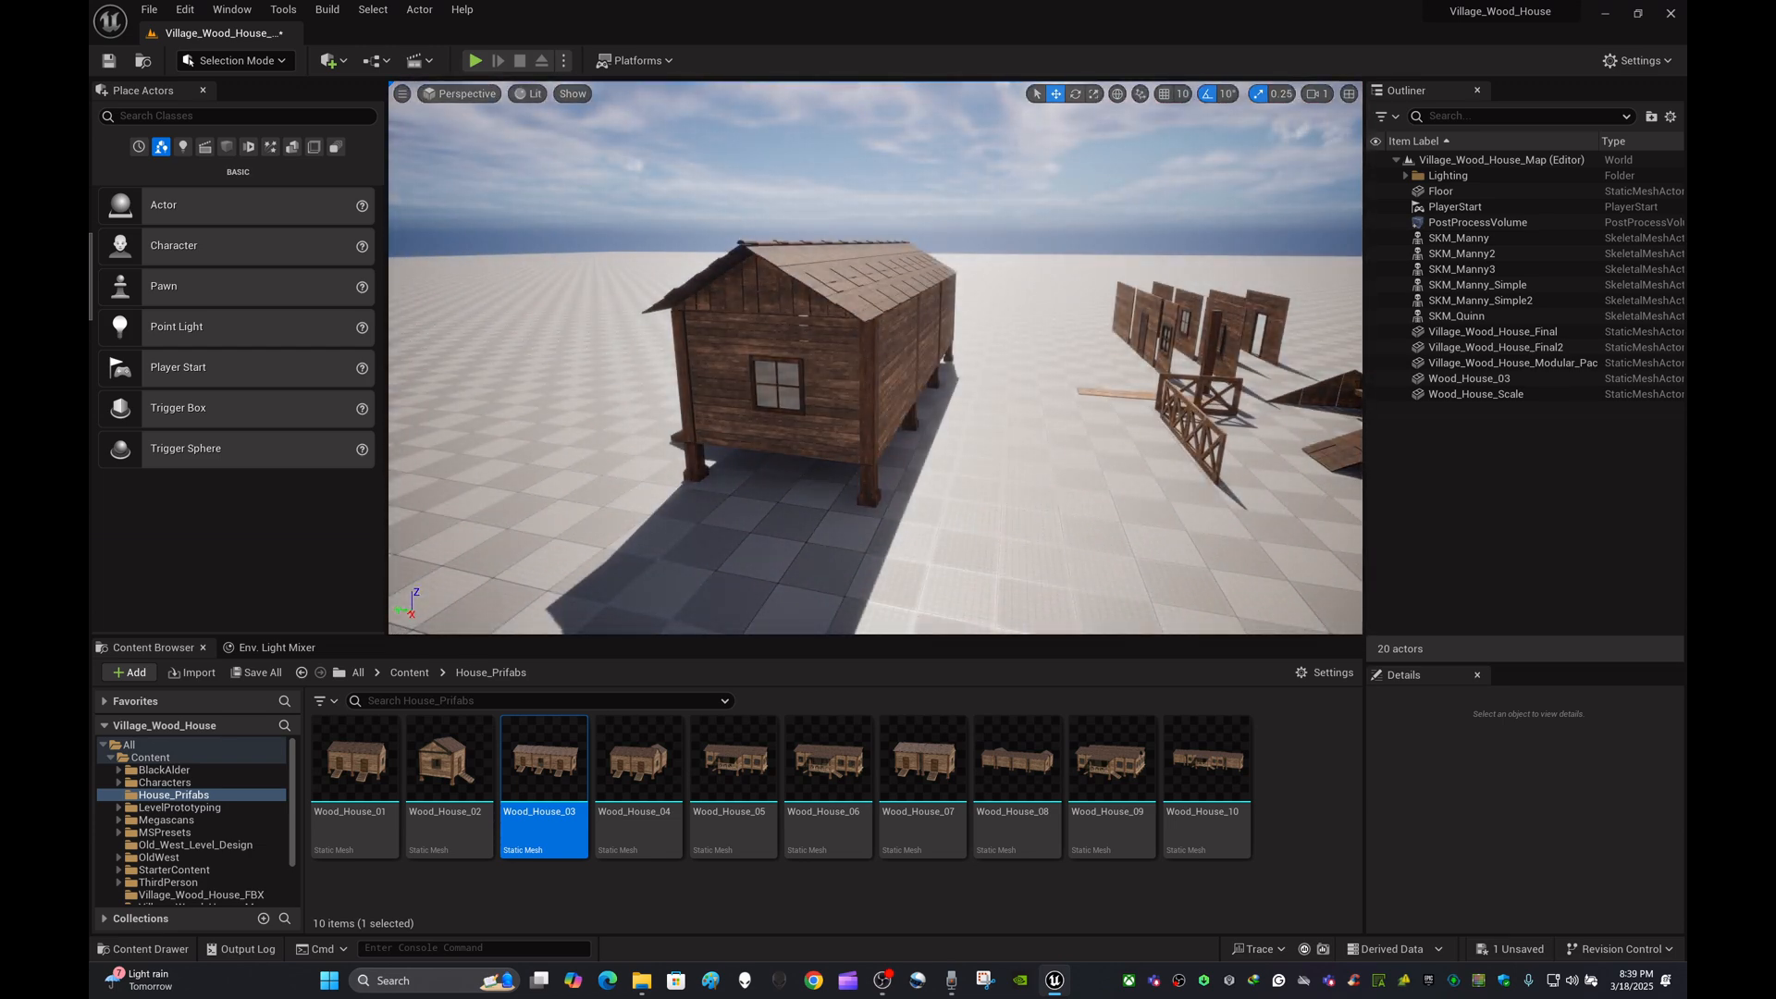
pyautogui.moveTo(875, 370); pyautogui.dragTo(886, 435, button='right')
pyautogui.press('s')
pyautogui.press('s')
pyautogui.press('w')
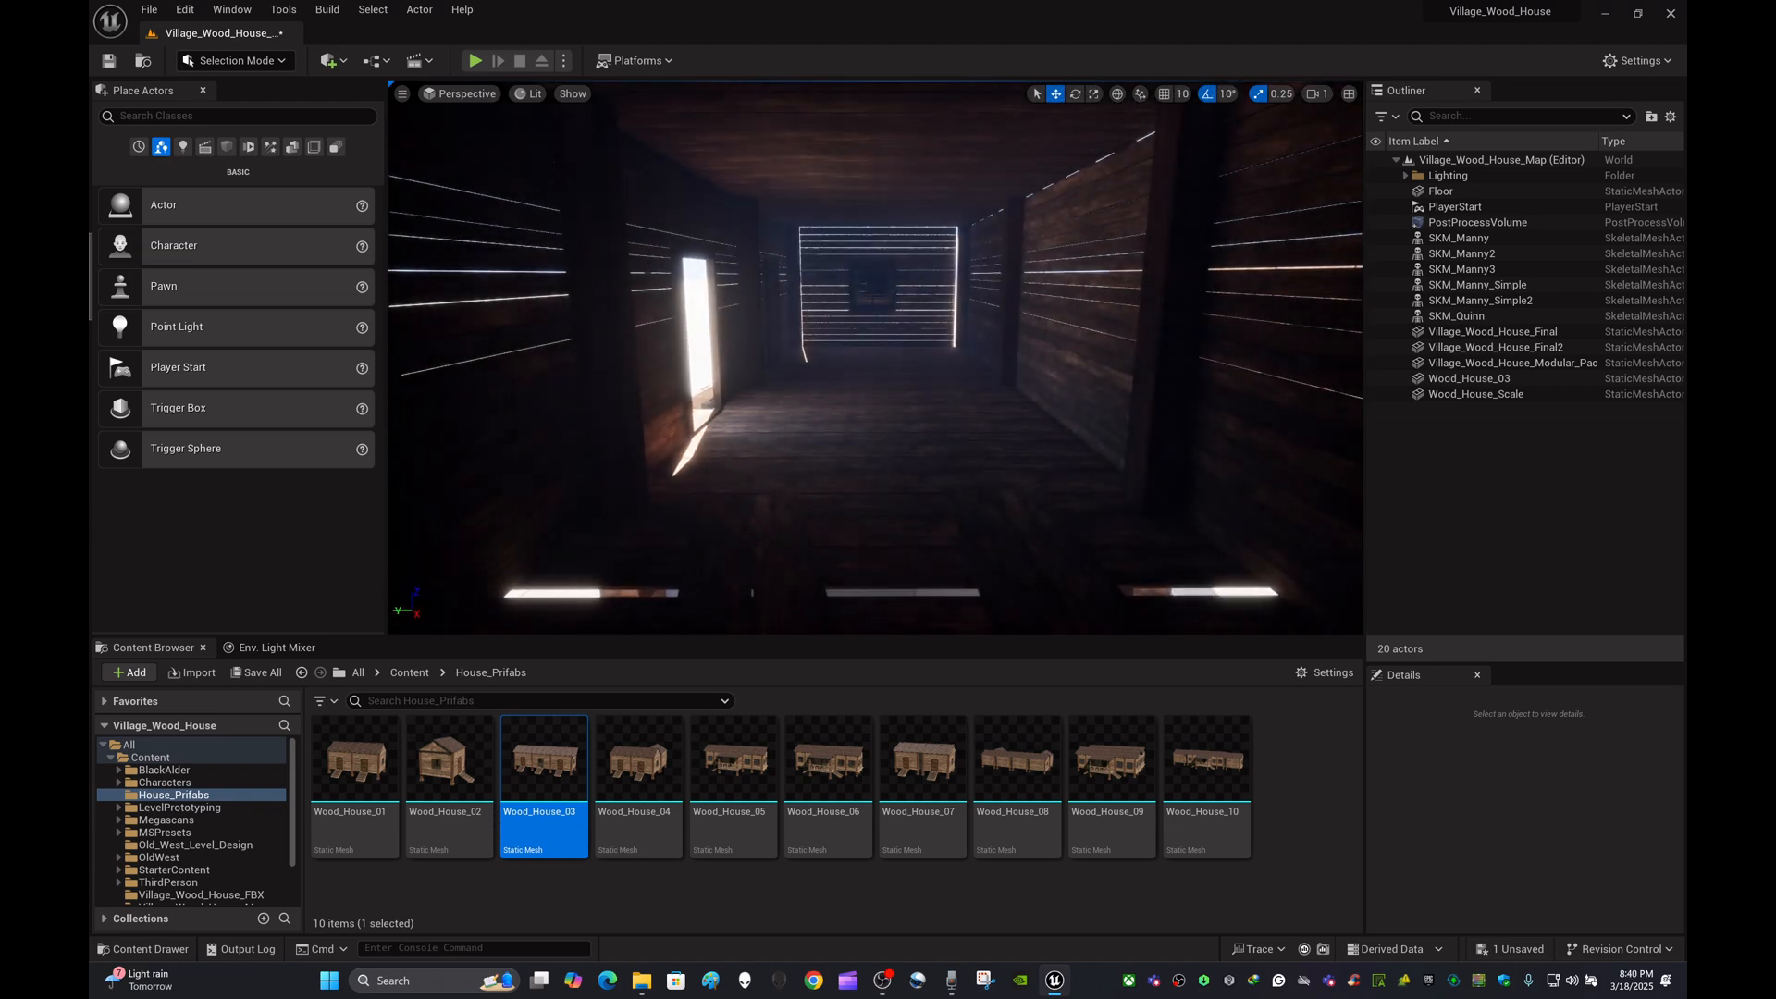
pyautogui.press('w')
pyautogui.moveTo(886, 435); pyautogui.dragTo(856, 436, button='right')
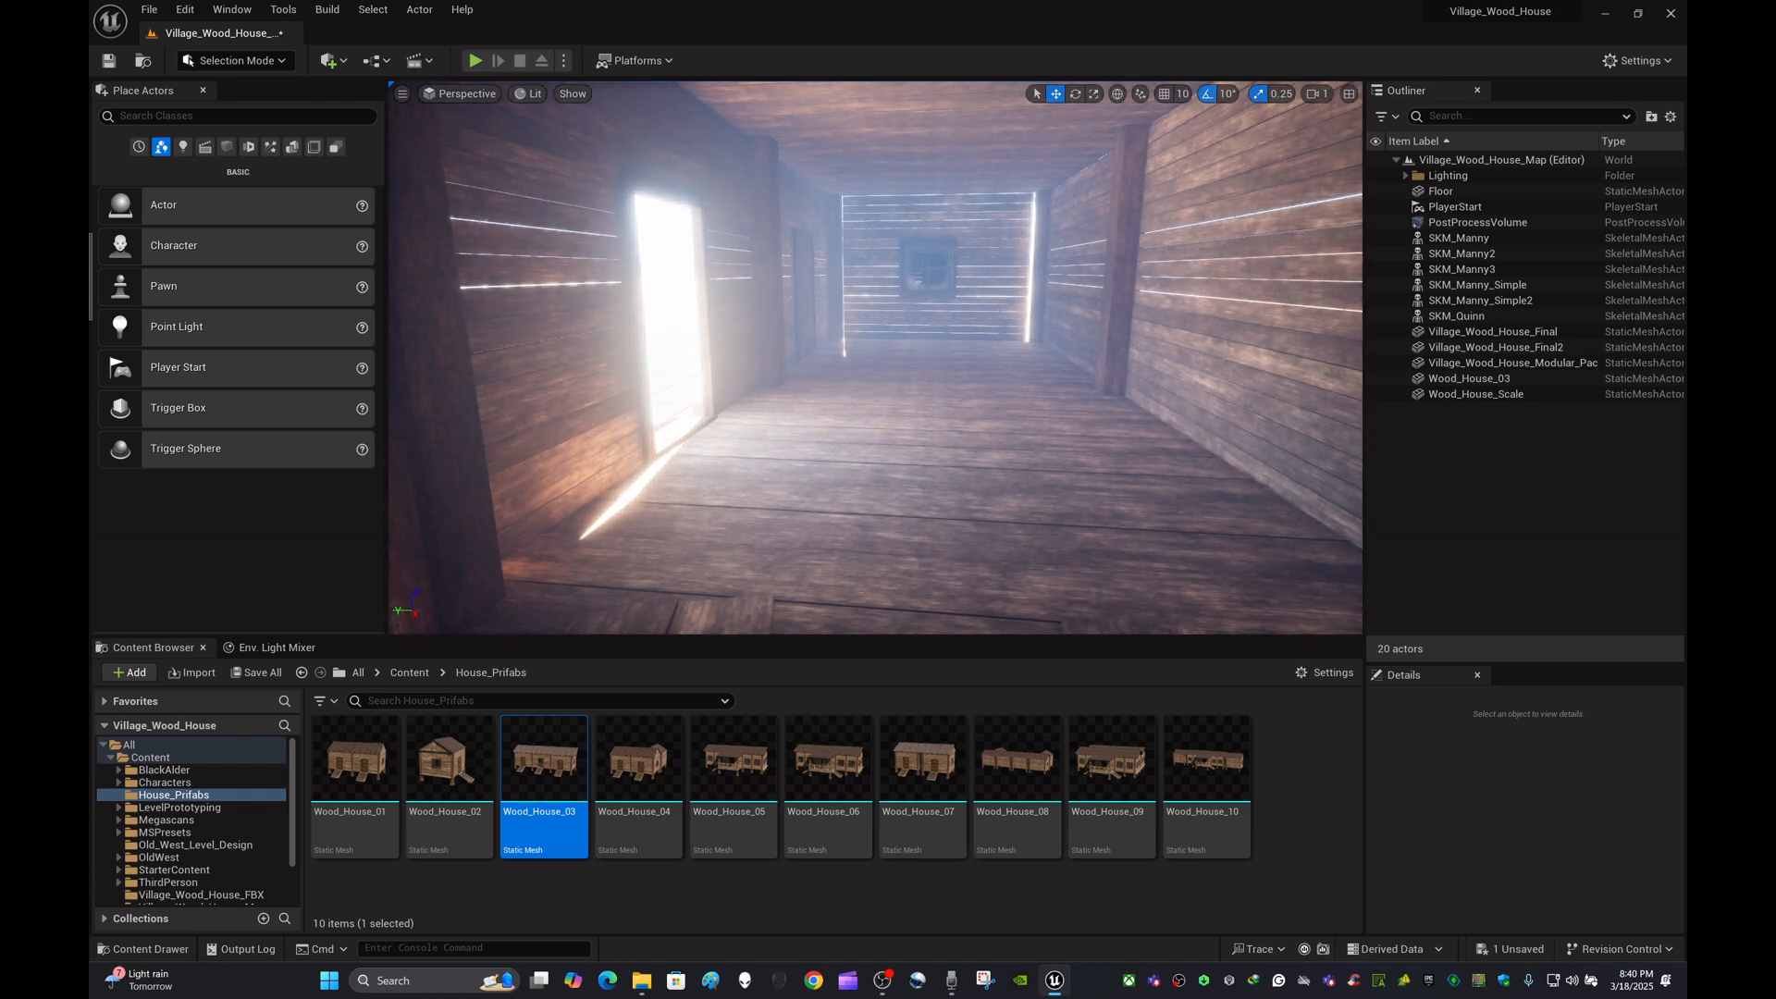
pyautogui.press('s')
pyautogui.moveTo(856, 437); pyautogui.dragTo(861, 424, button='right')
pyautogui.press('w')
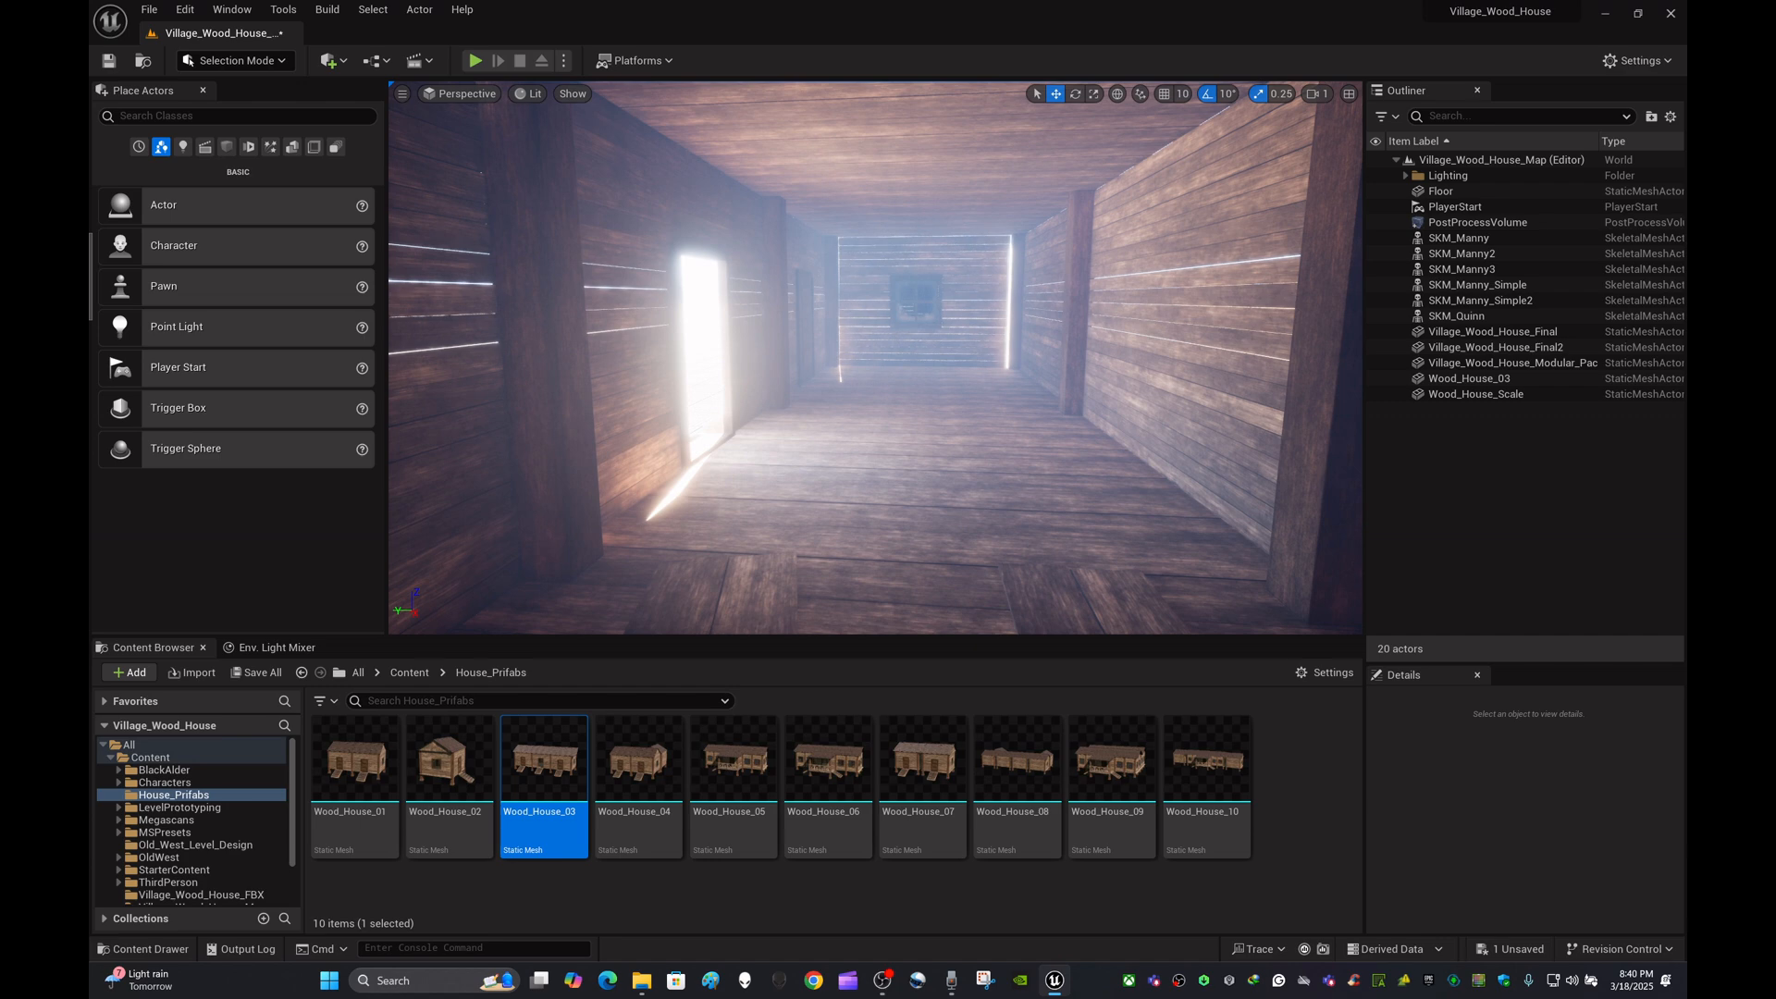
pyautogui.moveTo(1092, 450); pyautogui.dragTo(1113, 468, button='right')
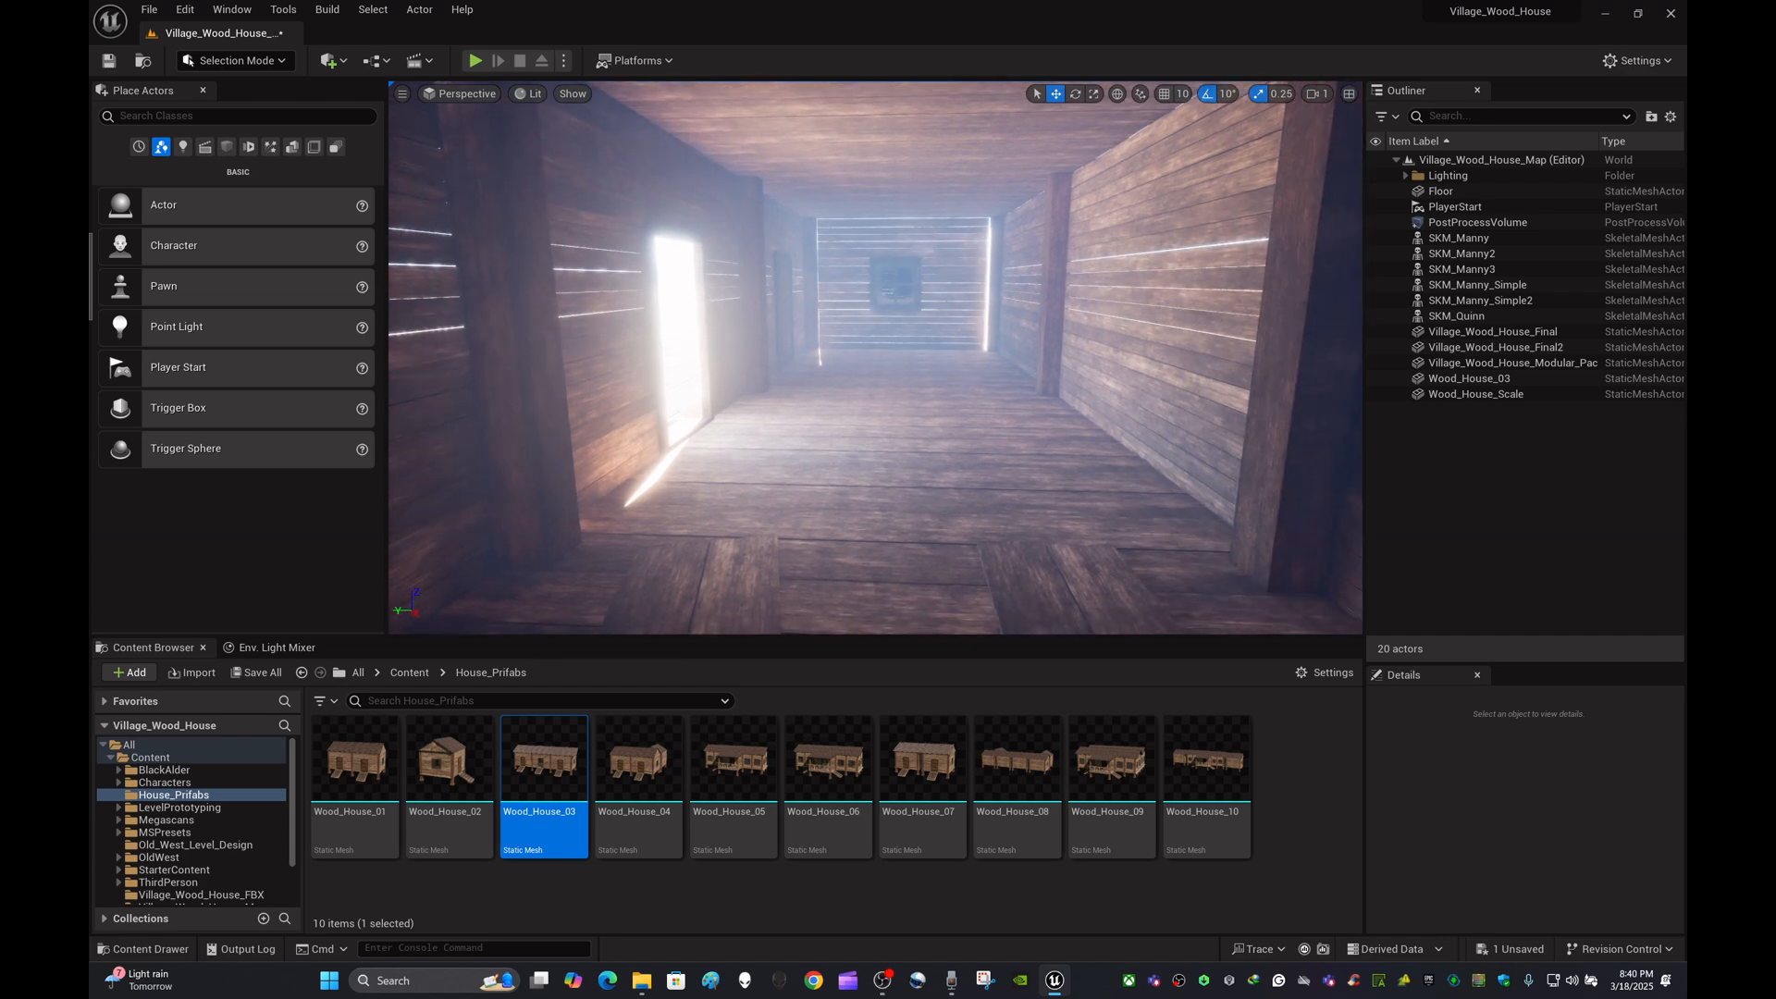
pyautogui.press('s')
# Examine Wood_House_03 from outside, ending with a view of its front side with the doors and stairs
pyautogui.moveTo(875, 370); pyautogui.dragTo(945, 363, button='right')
pyautogui.press('s')
pyautogui.press('d')
pyautogui.press('a')
pyautogui.press('w')
pyautogui.press('a')
pyautogui.press('s')
pyautogui.press('w')
pyautogui.press('d')
pyautogui.press('d')
pyautogui.press('w')
pyautogui.press('s')
pyautogui.press('w')
pyautogui.press('s')
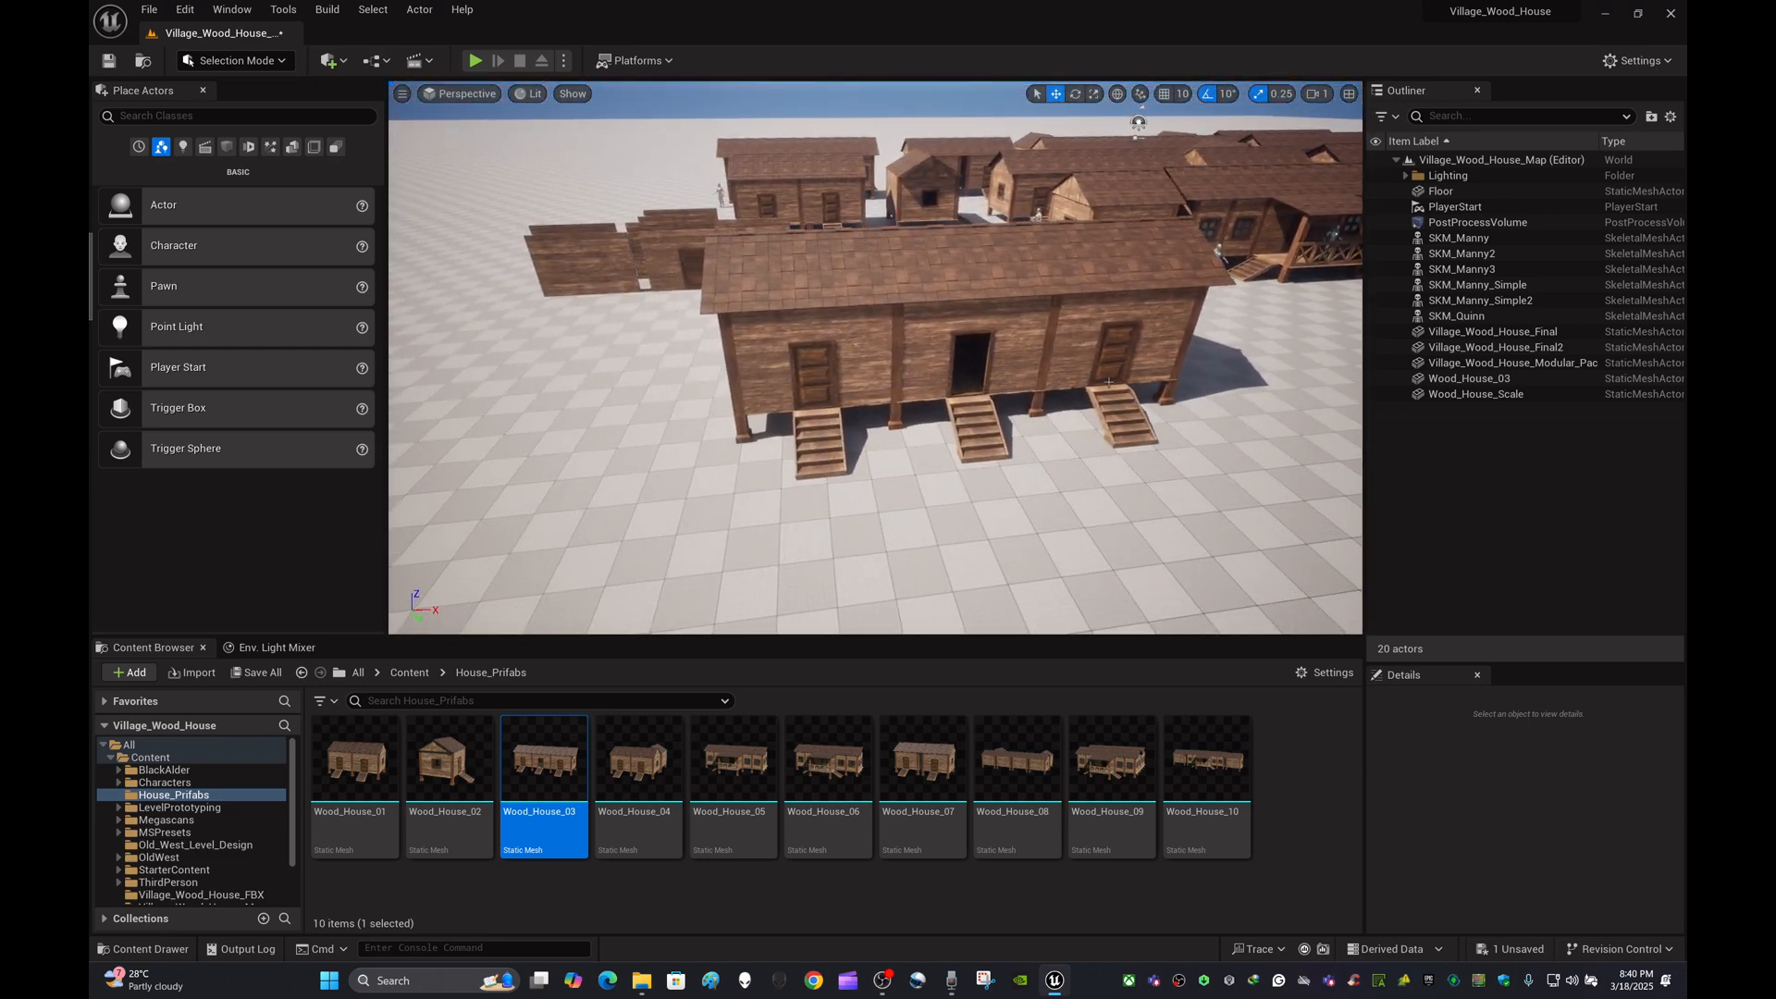
# Rotate Wood_House_03 by 90 degrees about its vertical axis, then deselect it
pyautogui.click(1082, 356)
pyautogui.moveTo(1067, 402); pyautogui.dragTo(1110, 399, button='right')
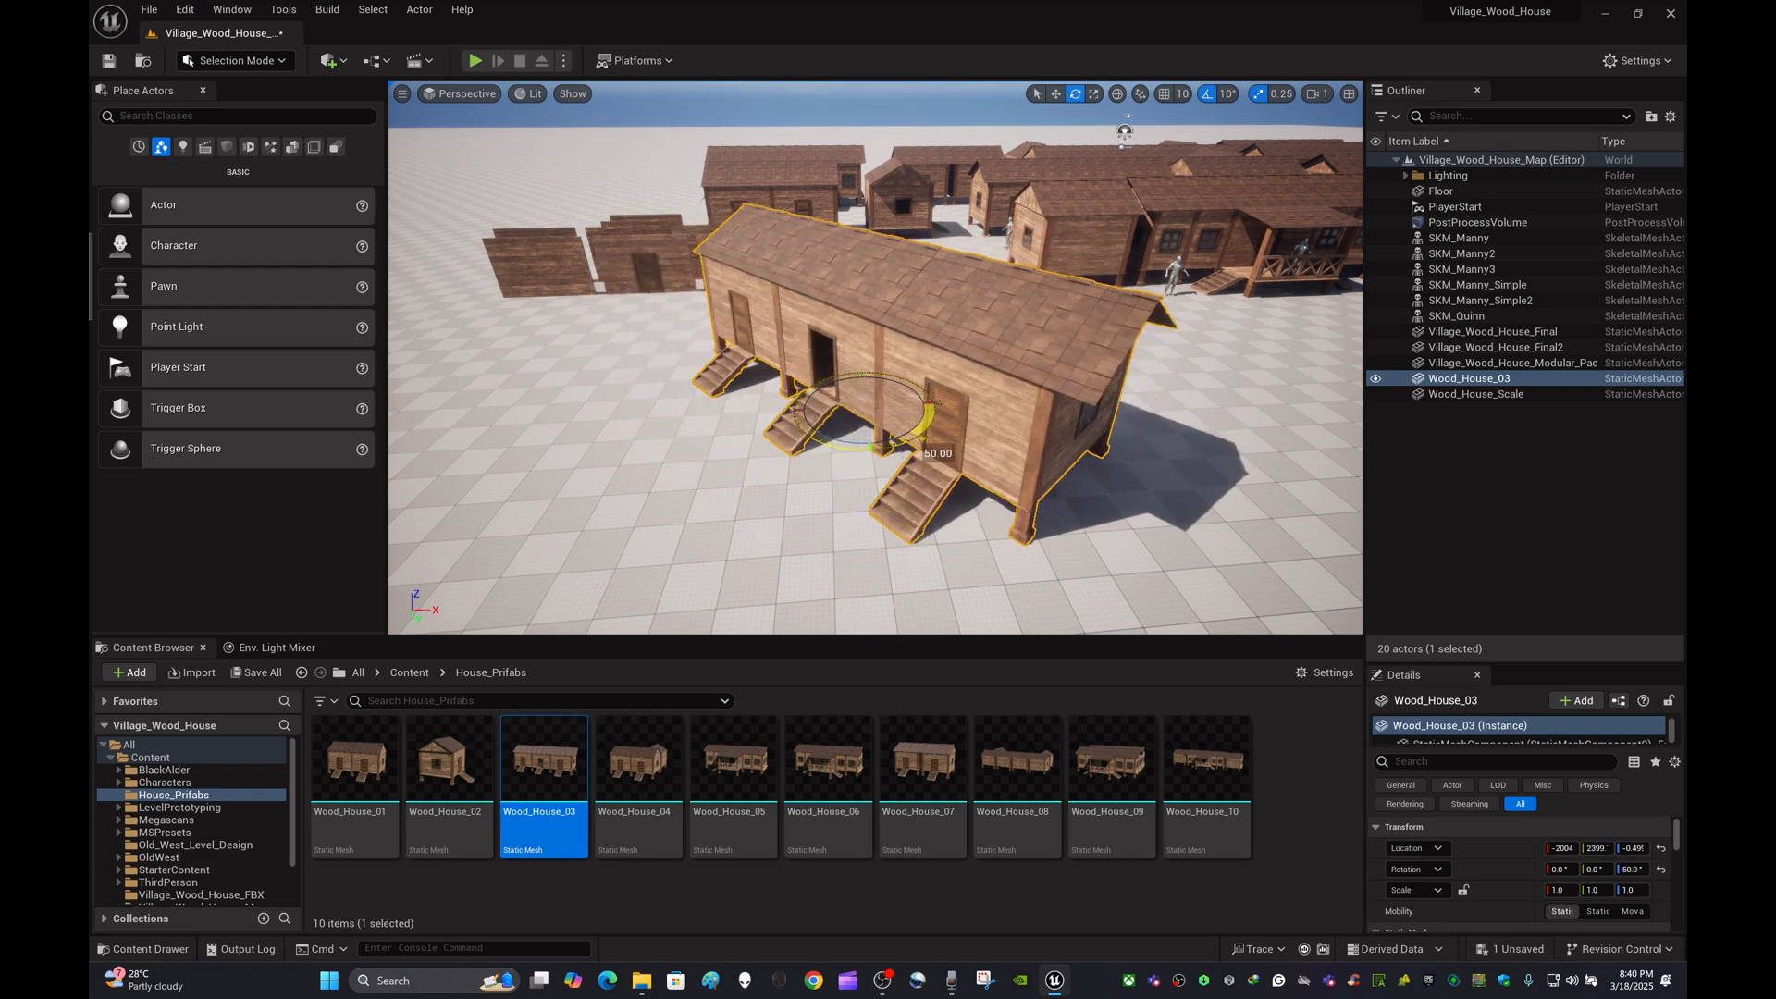
pyautogui.moveTo(920, 442); pyautogui.dragTo(877, 460)
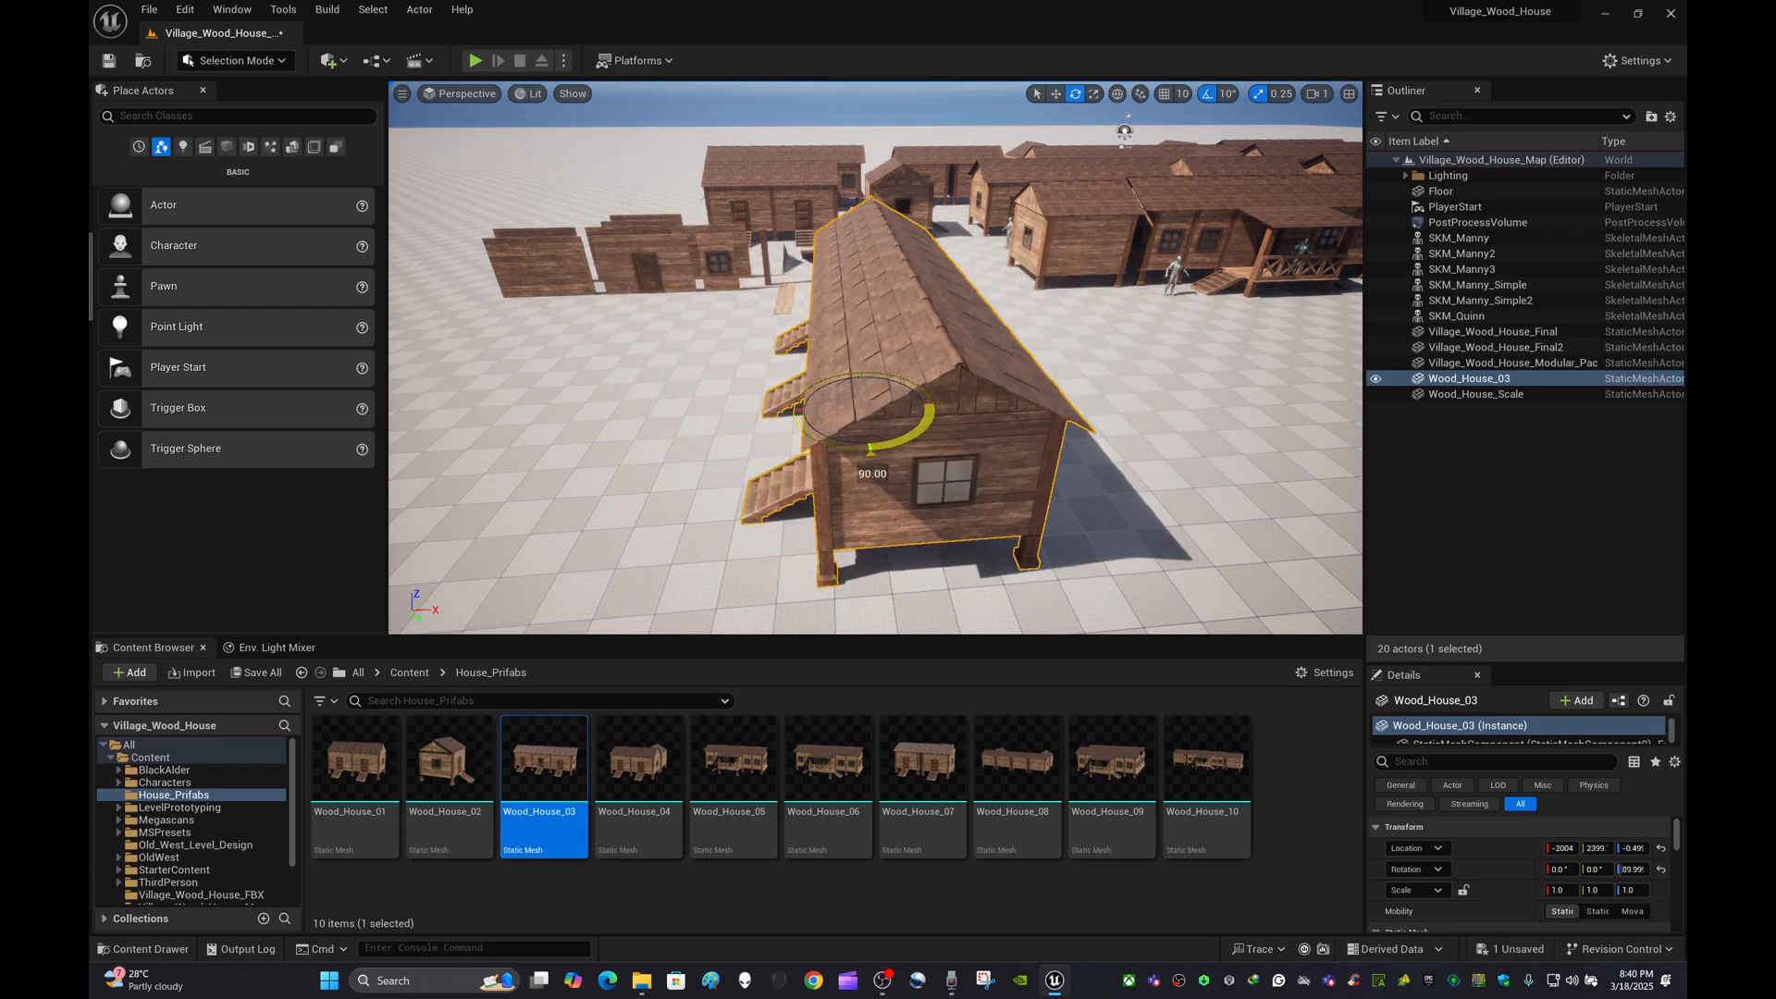
pyautogui.moveTo(872, 454); pyautogui.dragTo(761, 446, button='right')
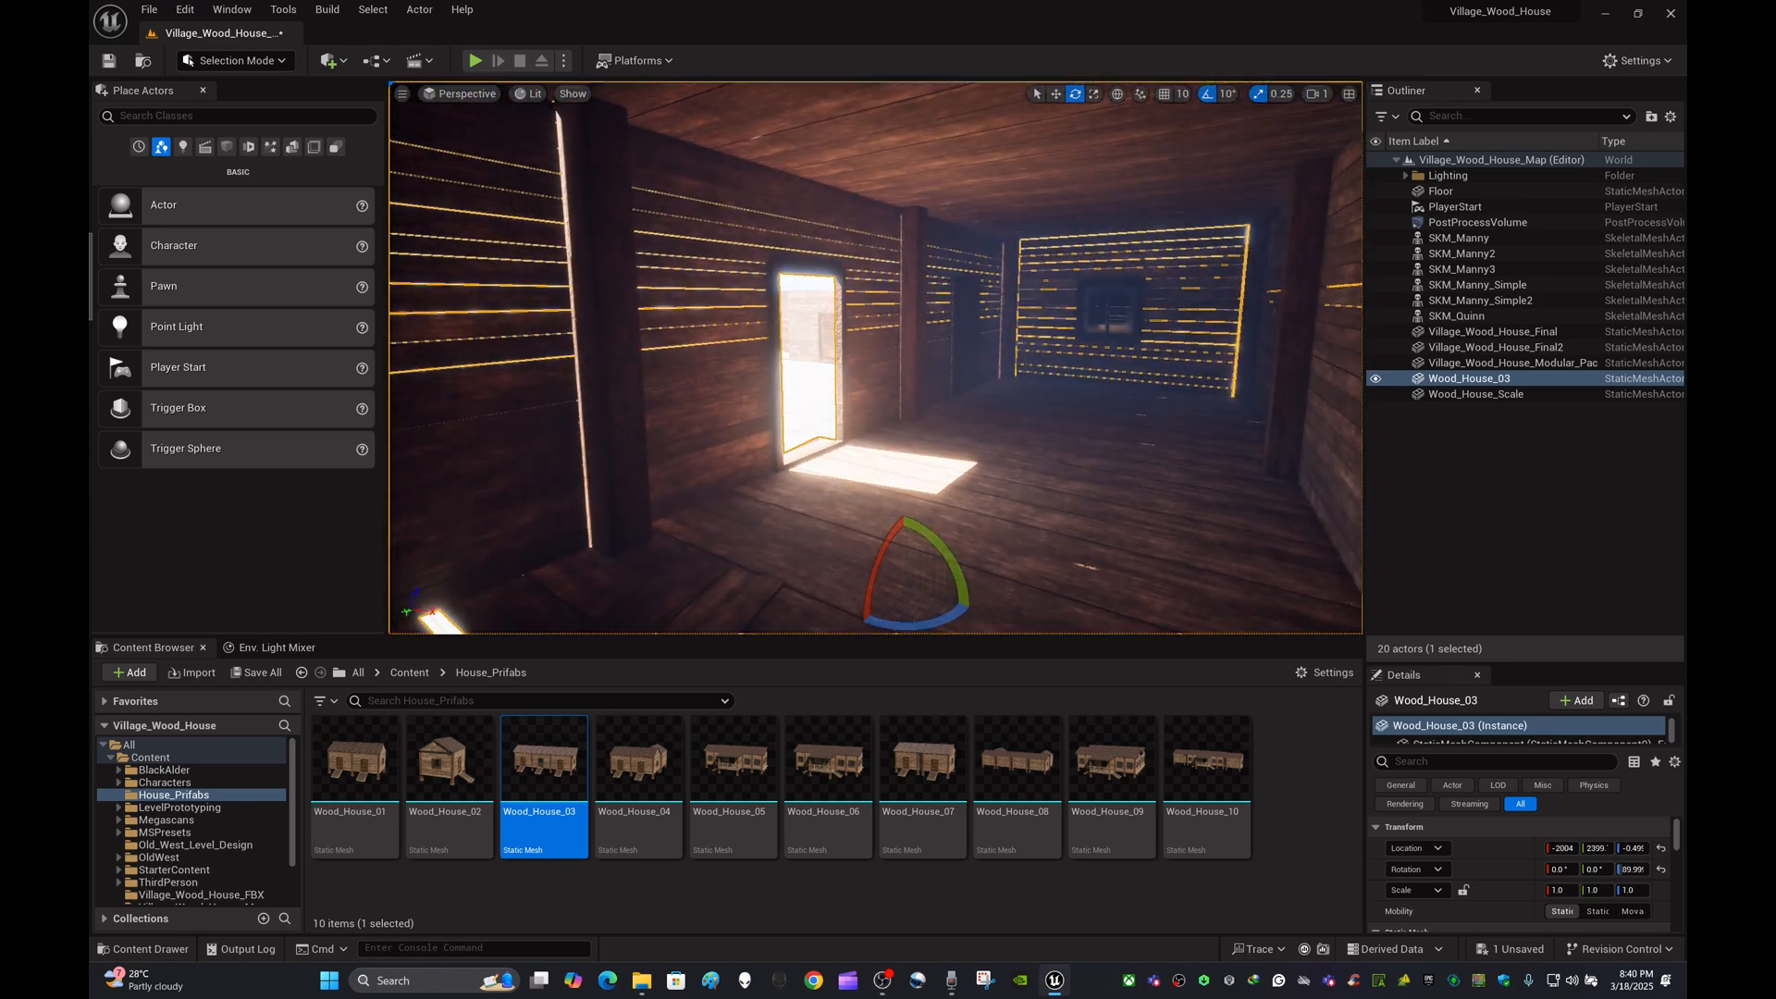
pyautogui.click(1504, 522)
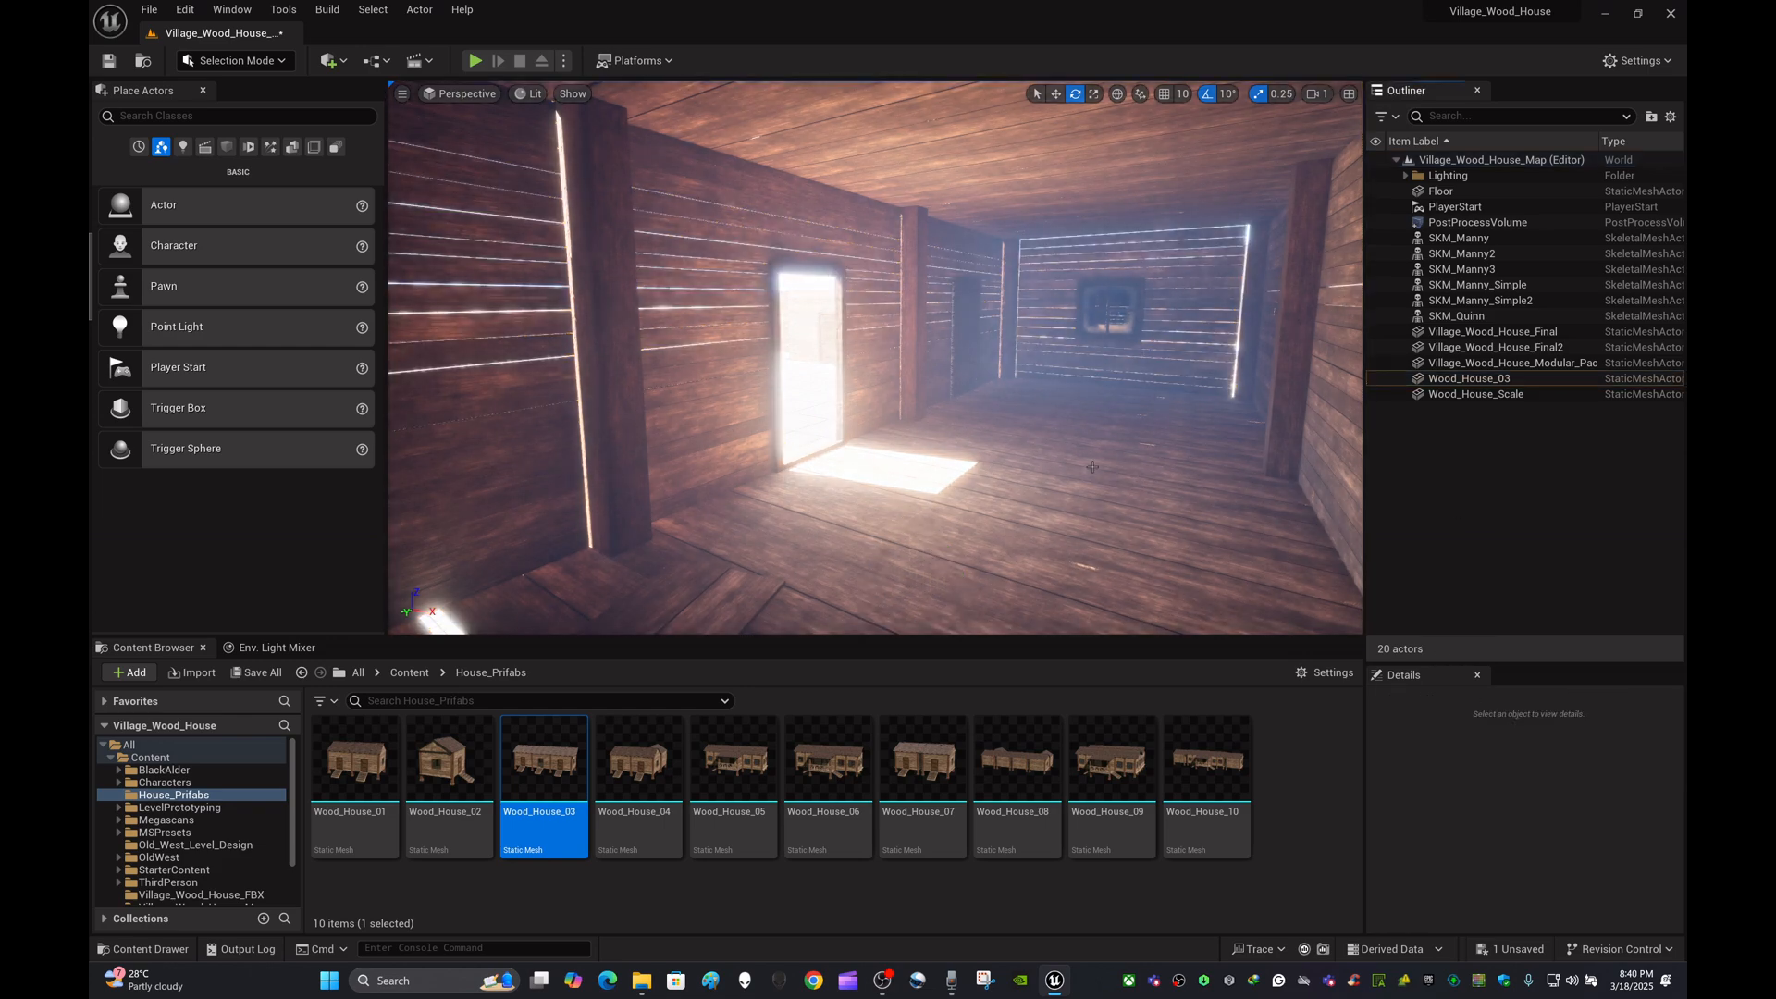
# Compare the light inside the rotated house with the daylight around its exterior
pyautogui.moveTo(1092, 464); pyautogui.dragTo(1083, 464, button='right')
pyautogui.press('s')
pyautogui.press('w')
pyautogui.press('s')
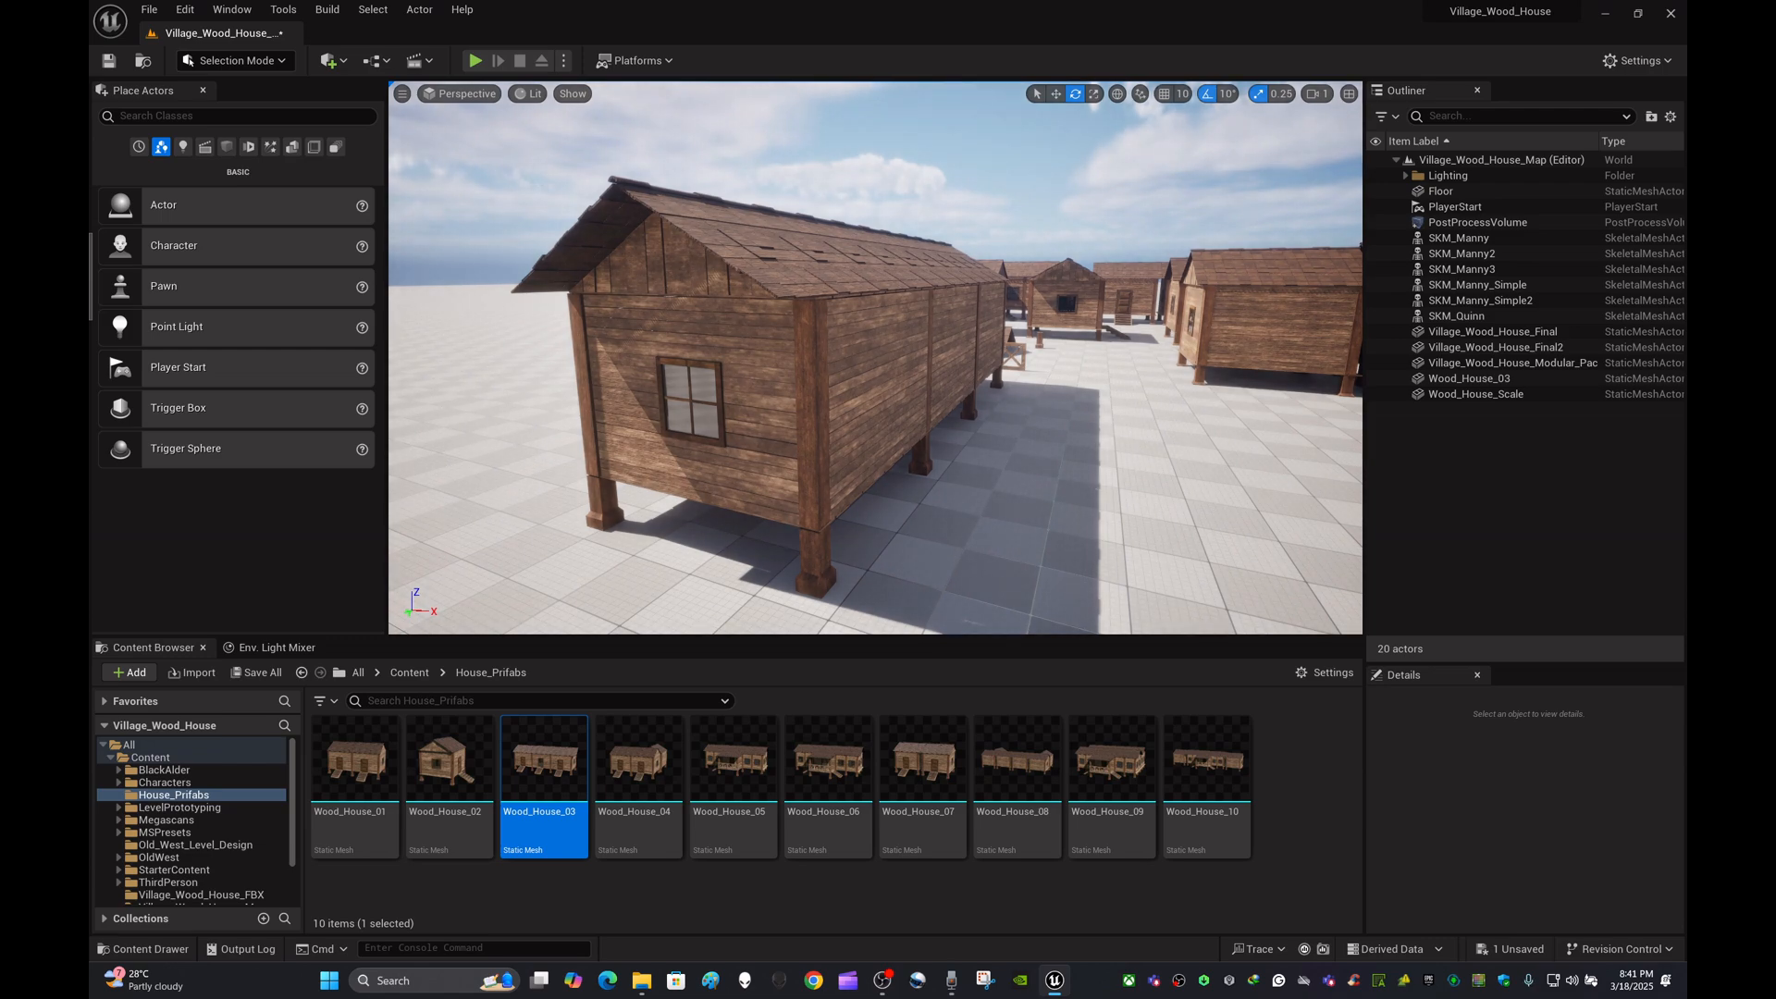
pyautogui.moveTo(1083, 465); pyautogui.dragTo(1273, 448, button='right')
pyautogui.press('w')
pyautogui.press('w')
pyautogui.press('s')
pyautogui.press('d')
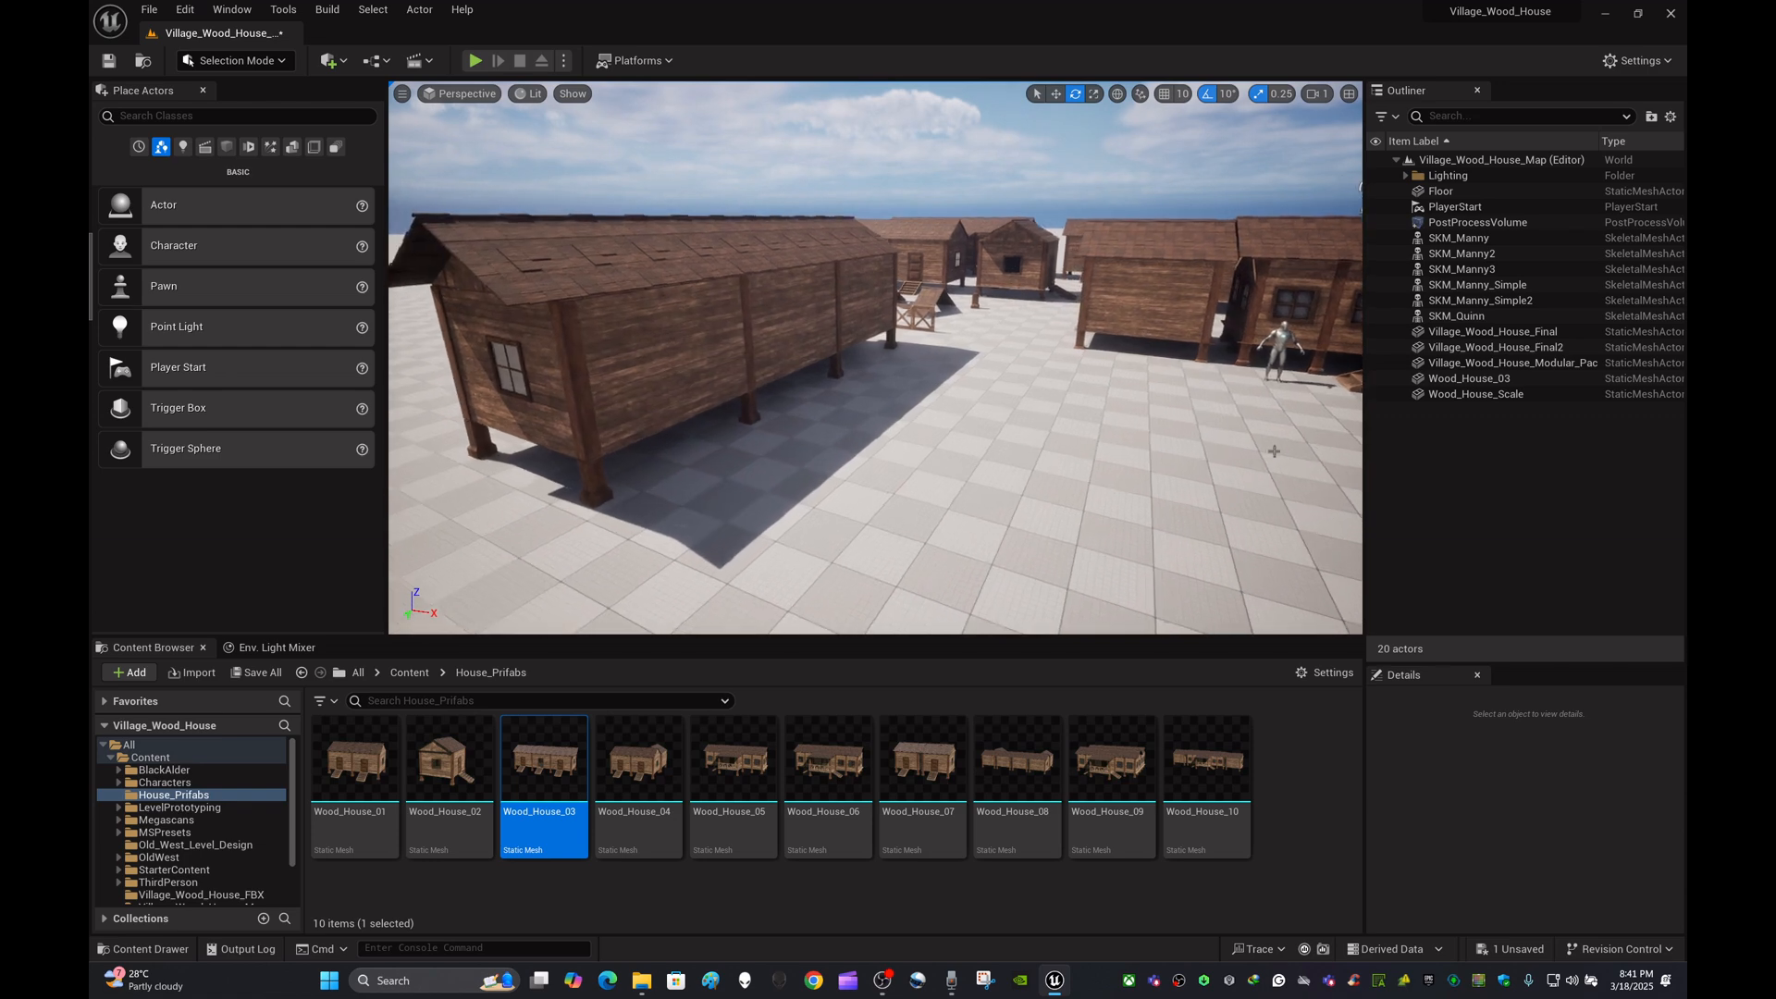
# Select the PostProcessVolume and filter its properties by "exposur"
pyautogui.click(1543, 223)
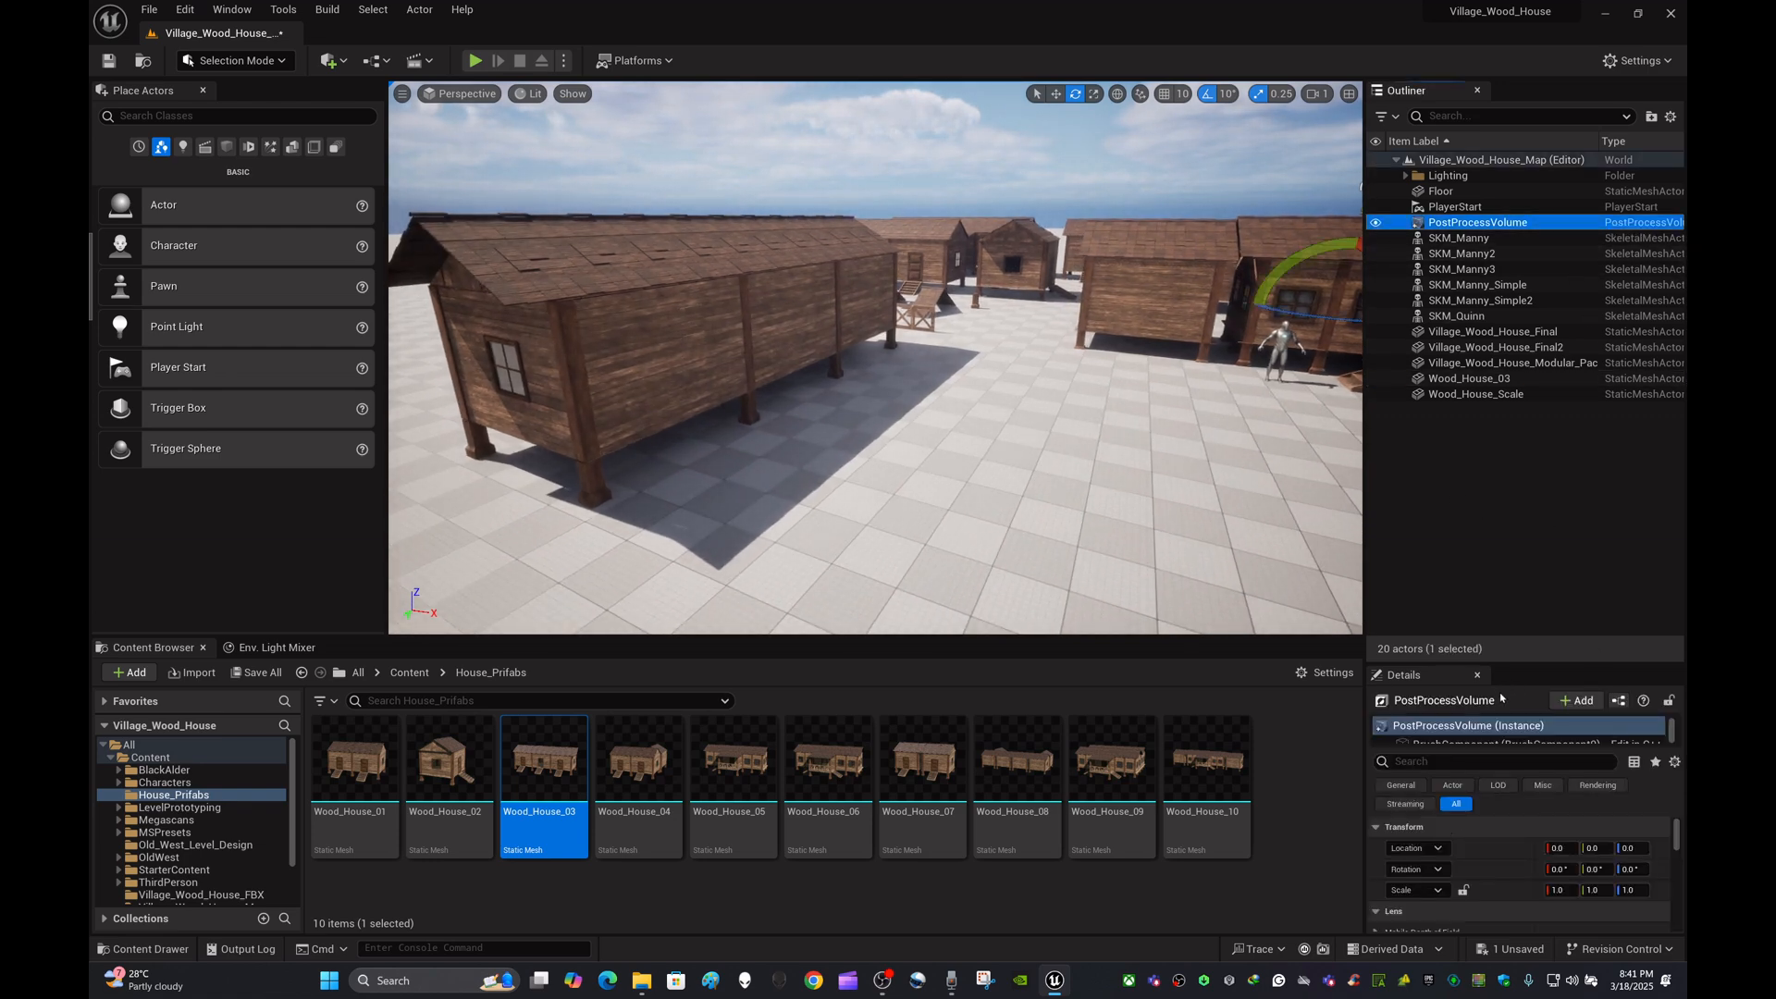
pyautogui.click(1493, 764)
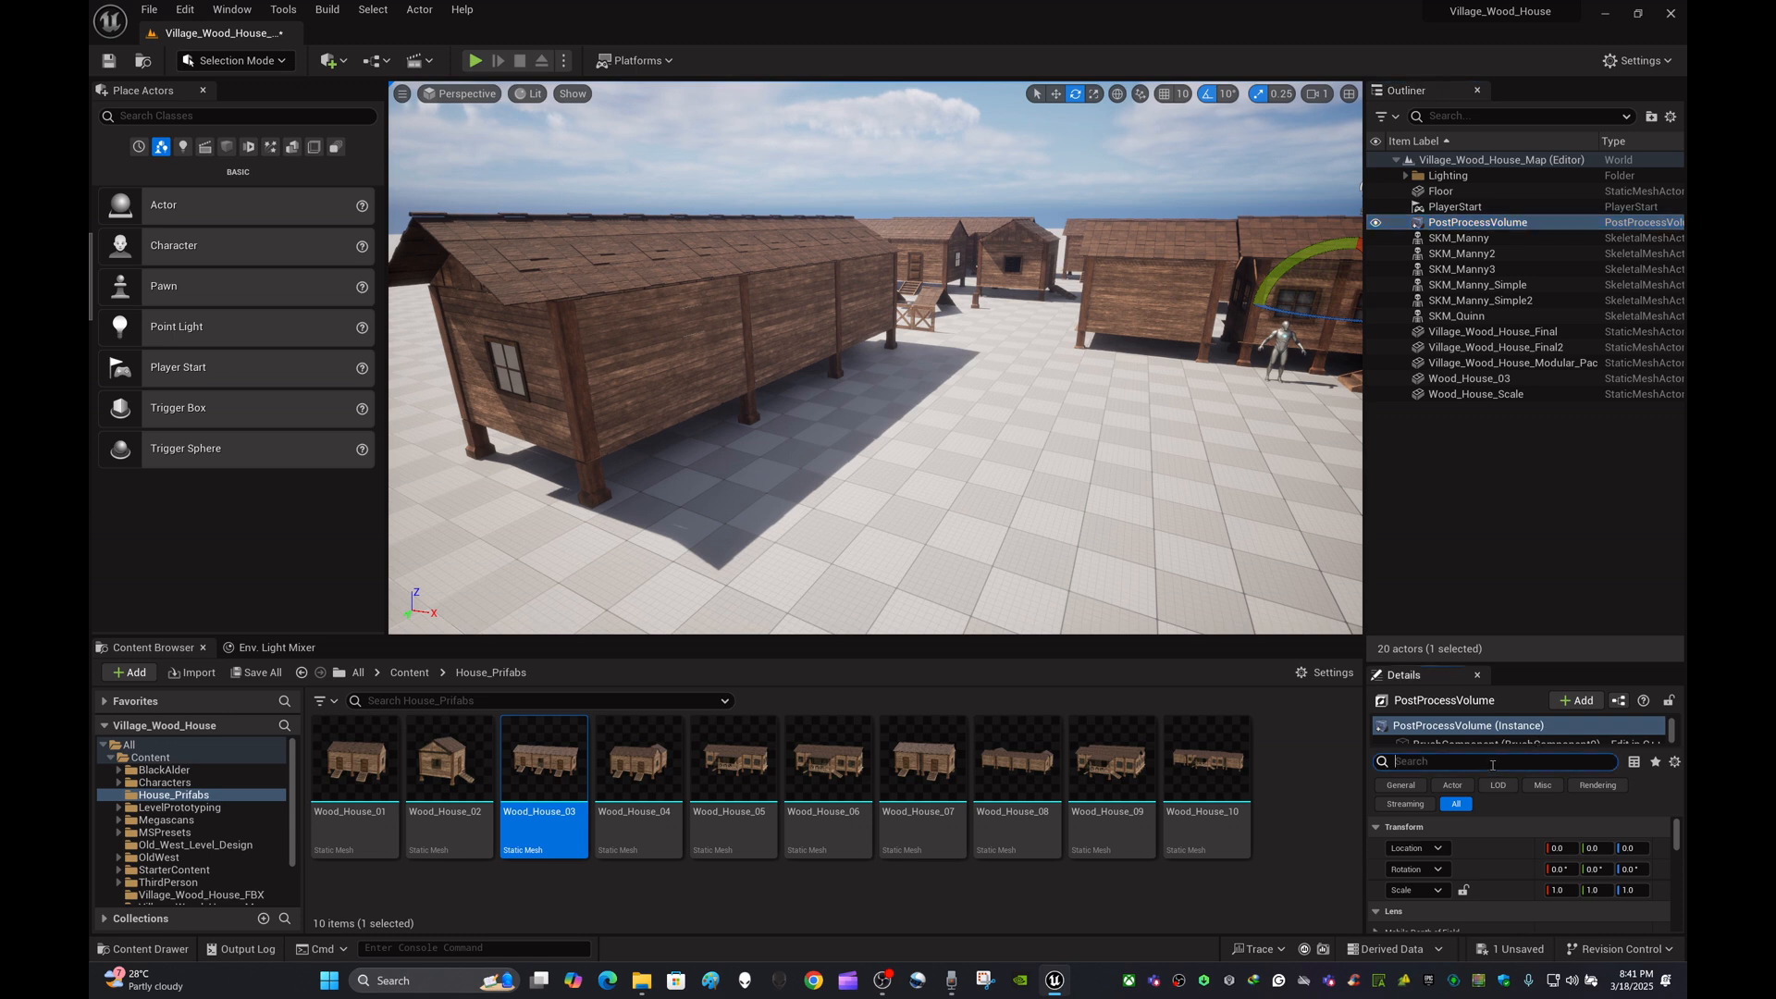
pyautogui.write('ex')
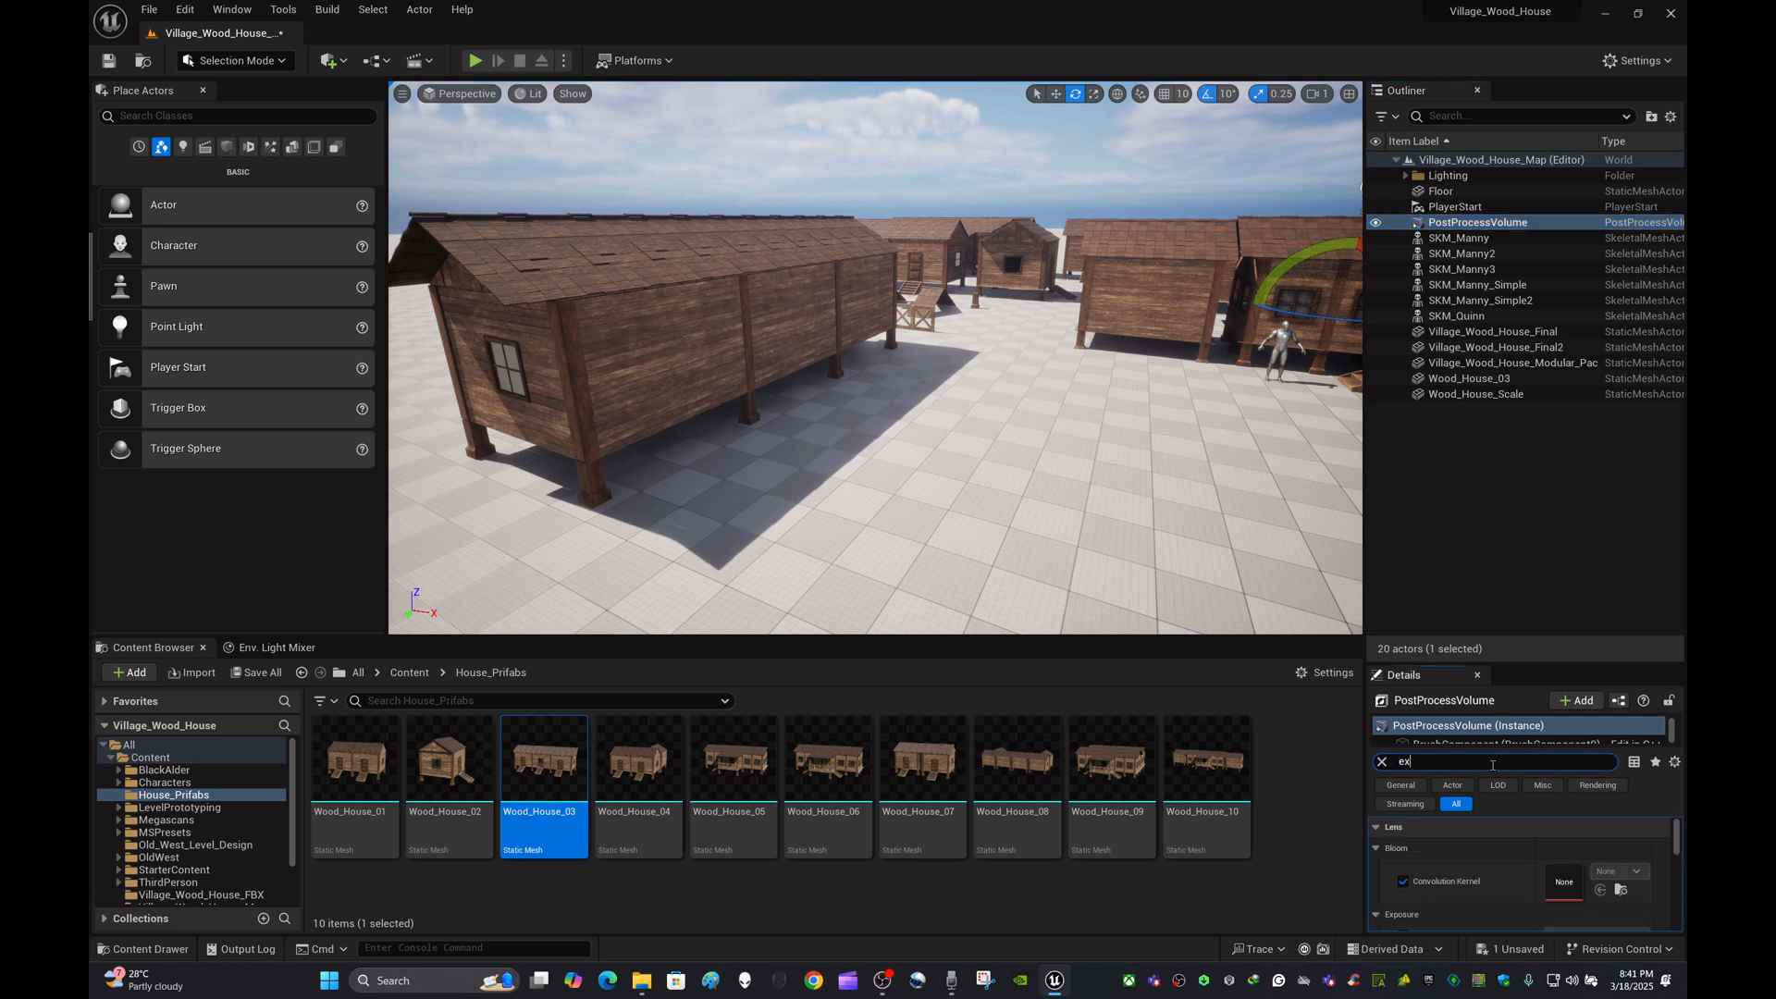
pyautogui.write('xpos')
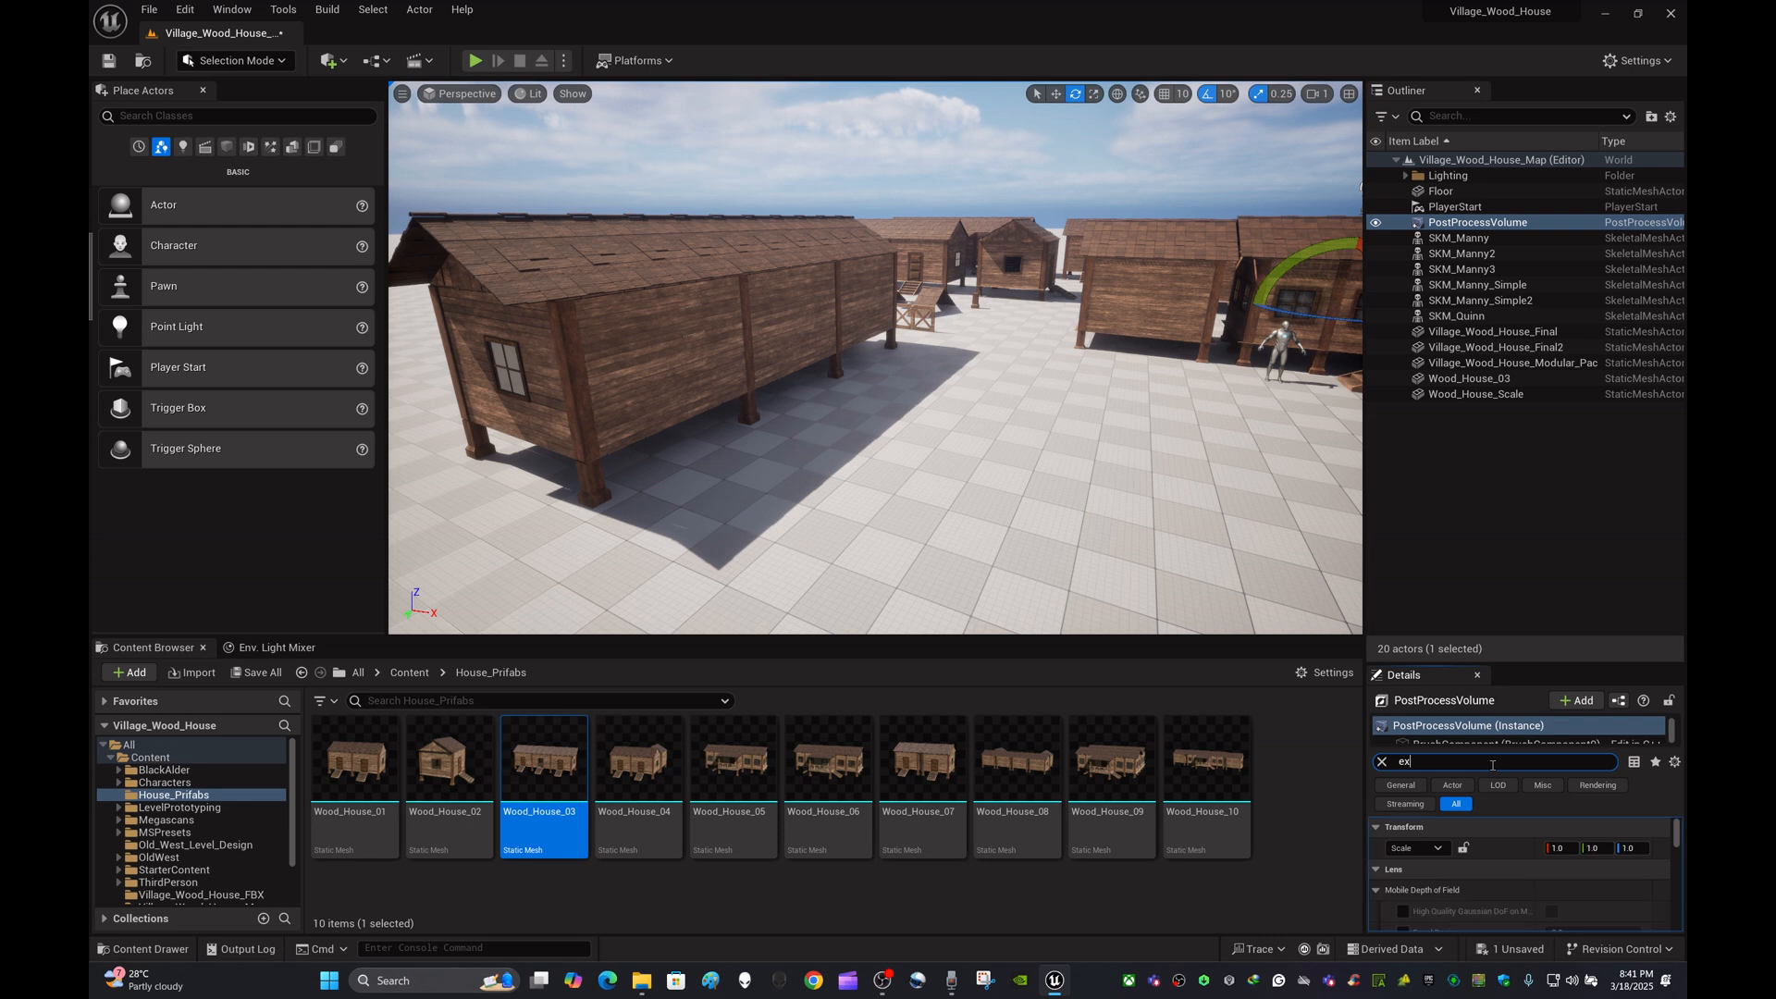
pyautogui.write('ur')
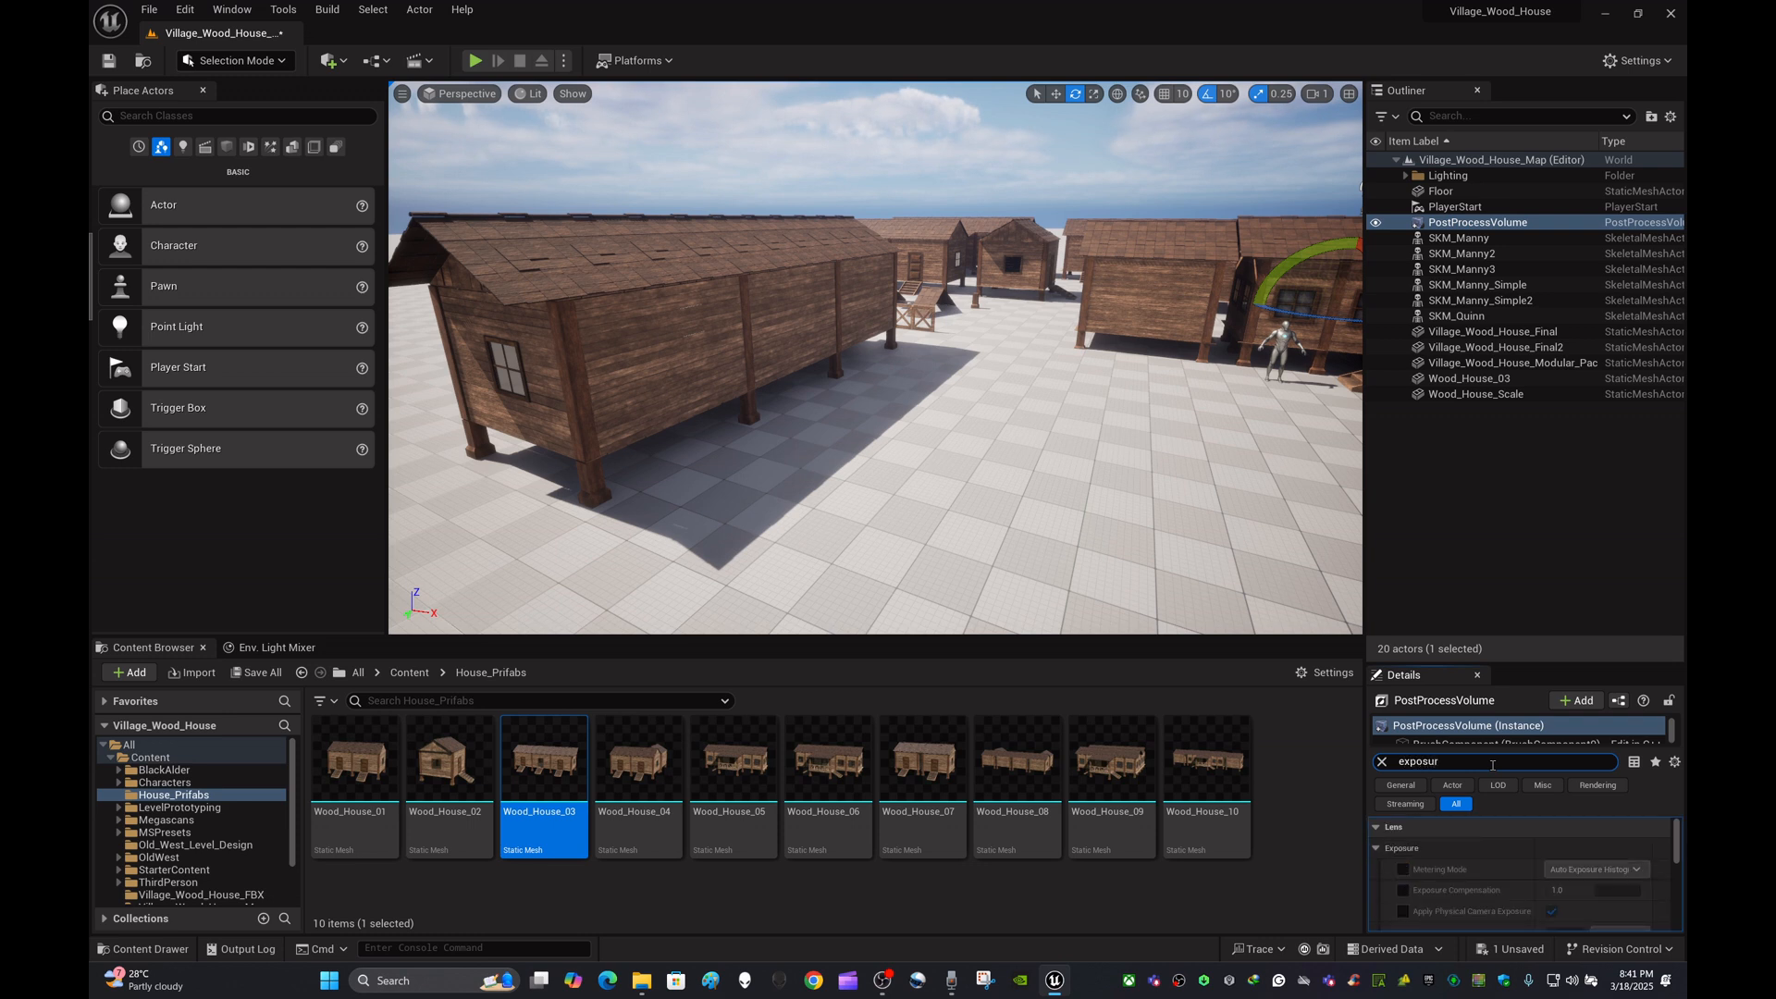
# Enable the Metering Mode, Exposure Compensation and Apply Physical Camera Exposure overrides on the PostProcessVolume
pyautogui.click(1404, 871)
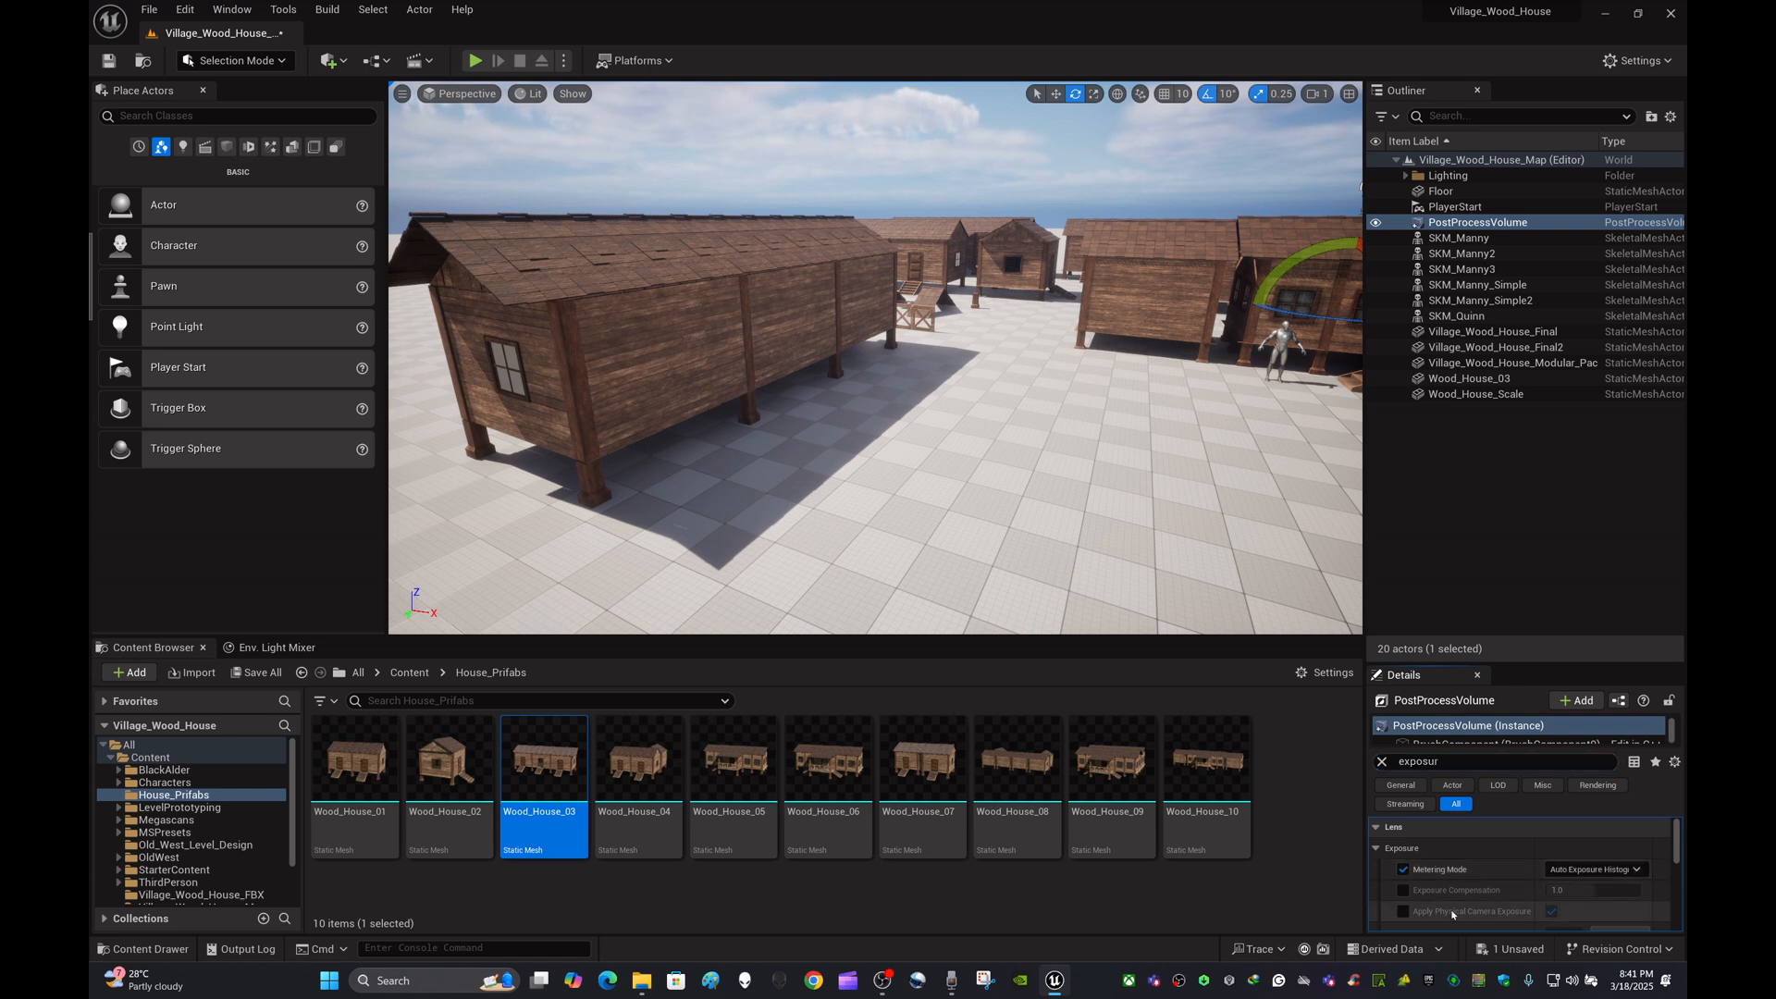
pyautogui.click(1404, 891)
pyautogui.scroll(-2, 1499, 889)
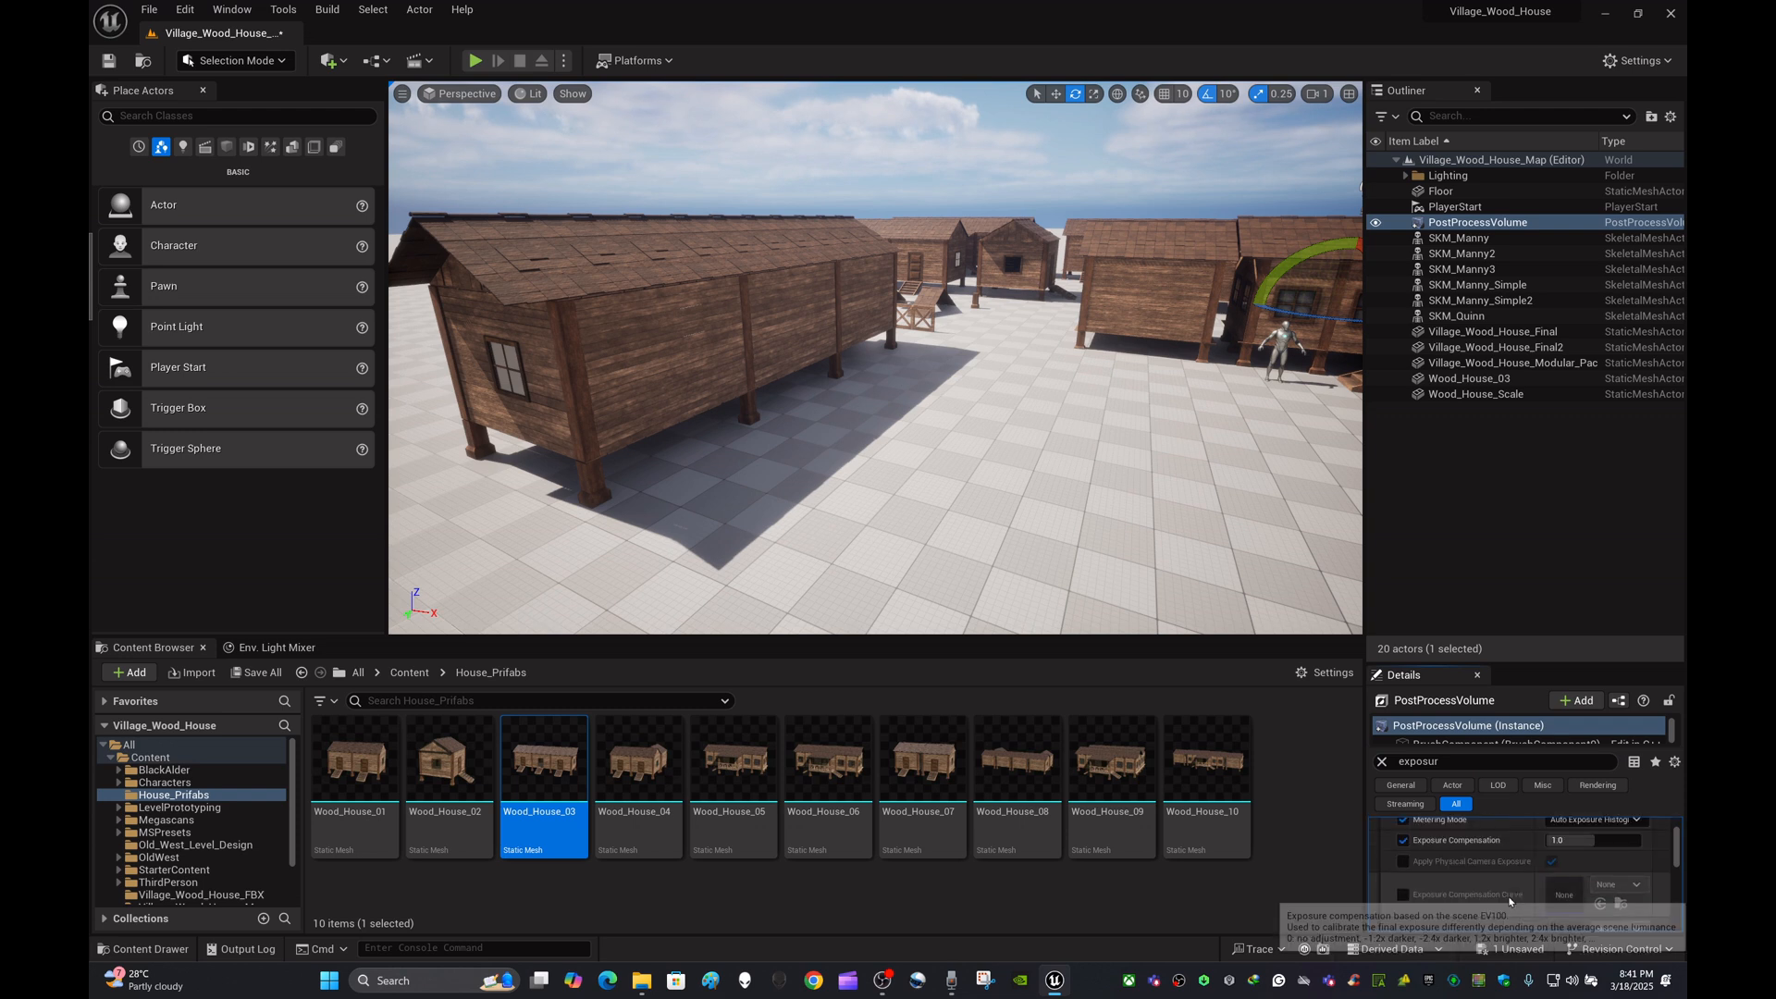
pyautogui.click(1404, 863)
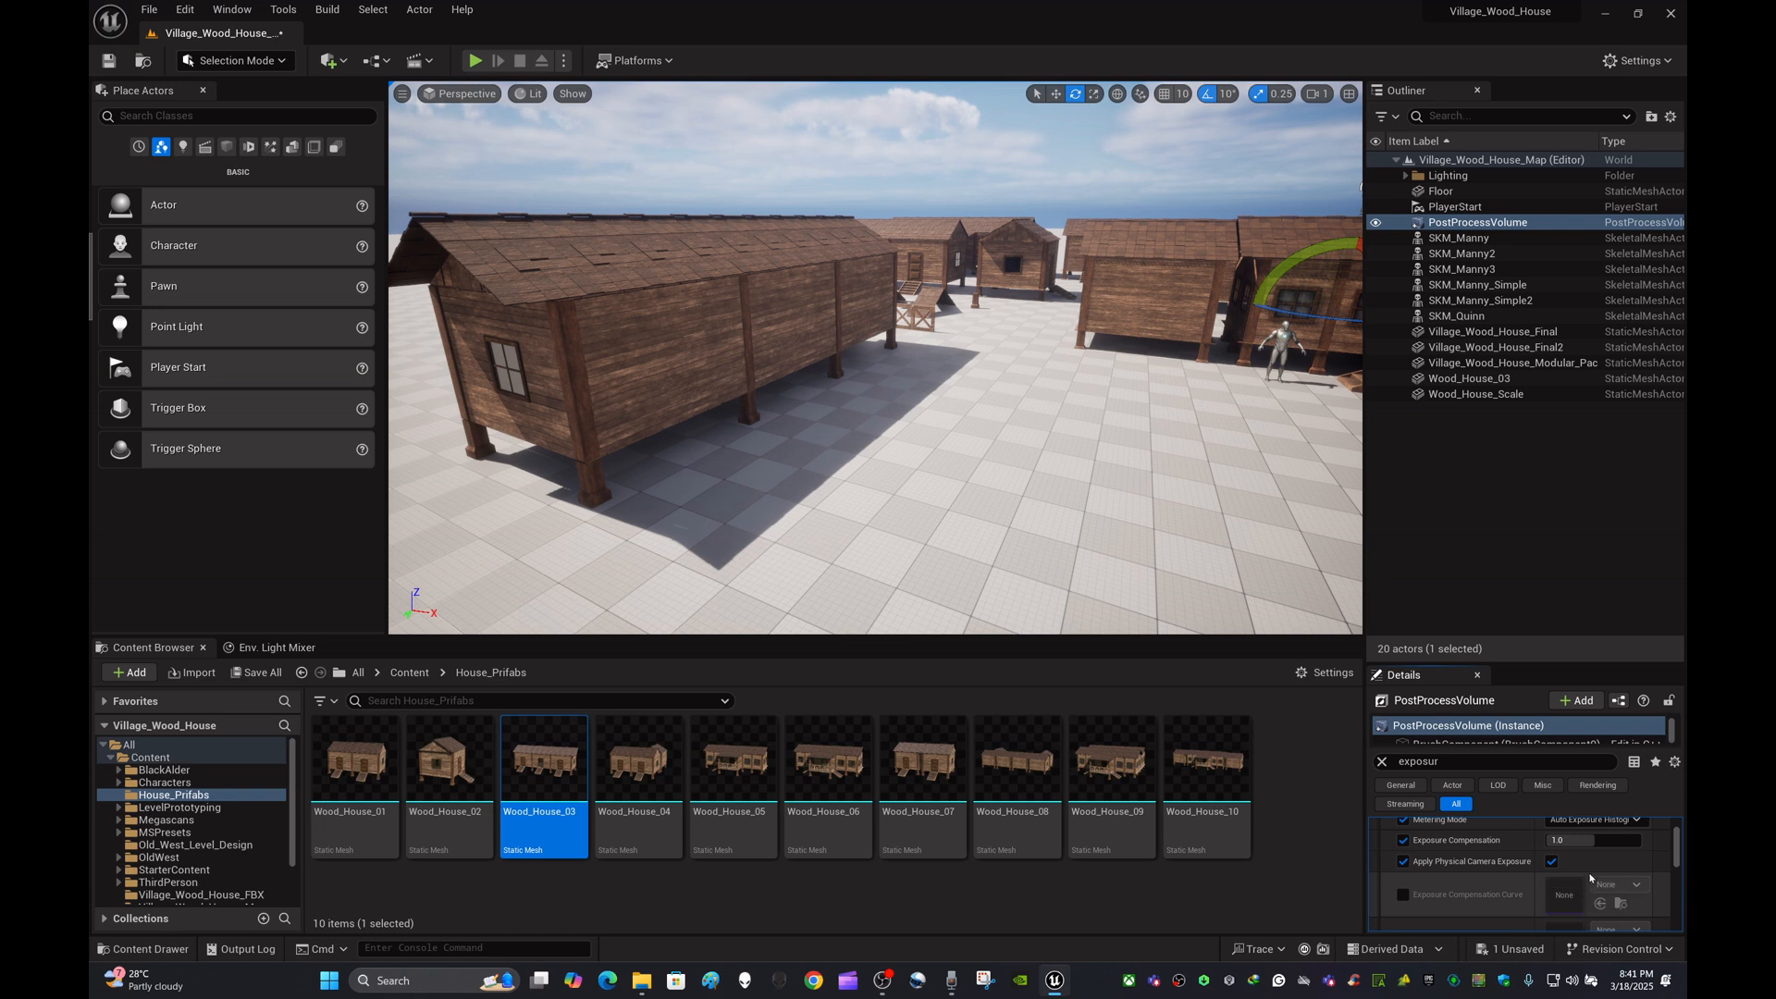
pyautogui.scroll(1, 1573, 883)
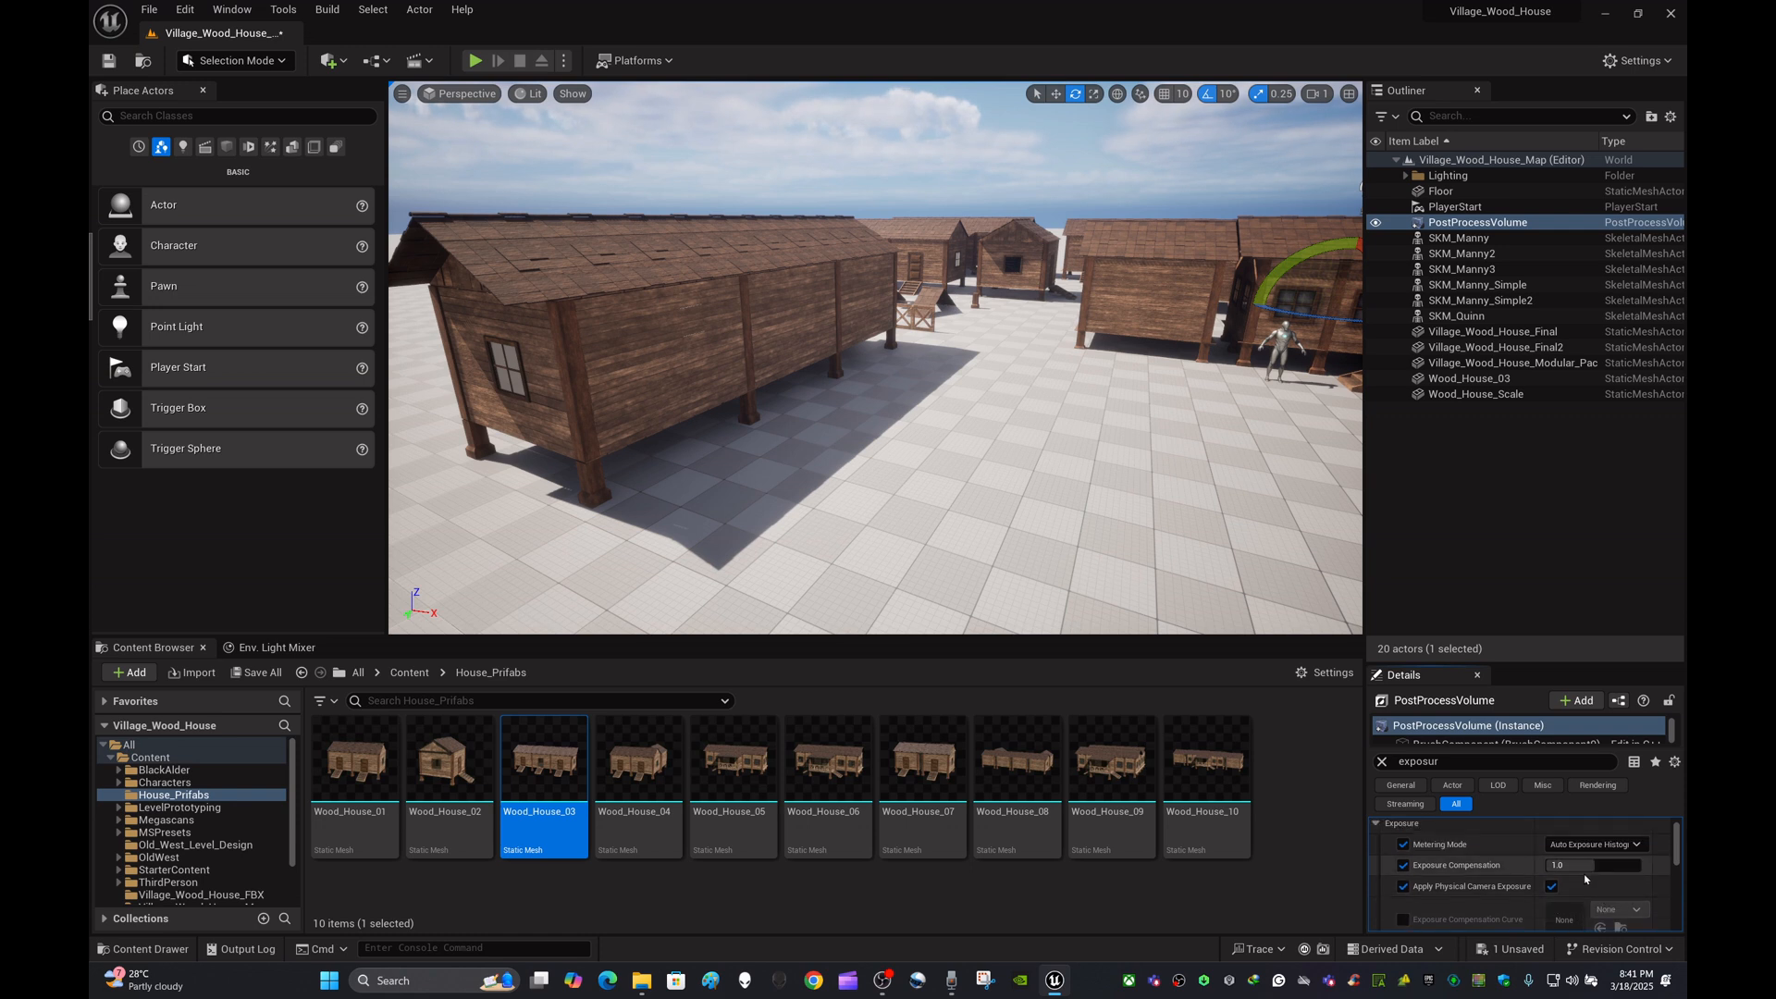
pyautogui.scroll(1, 1585, 879)
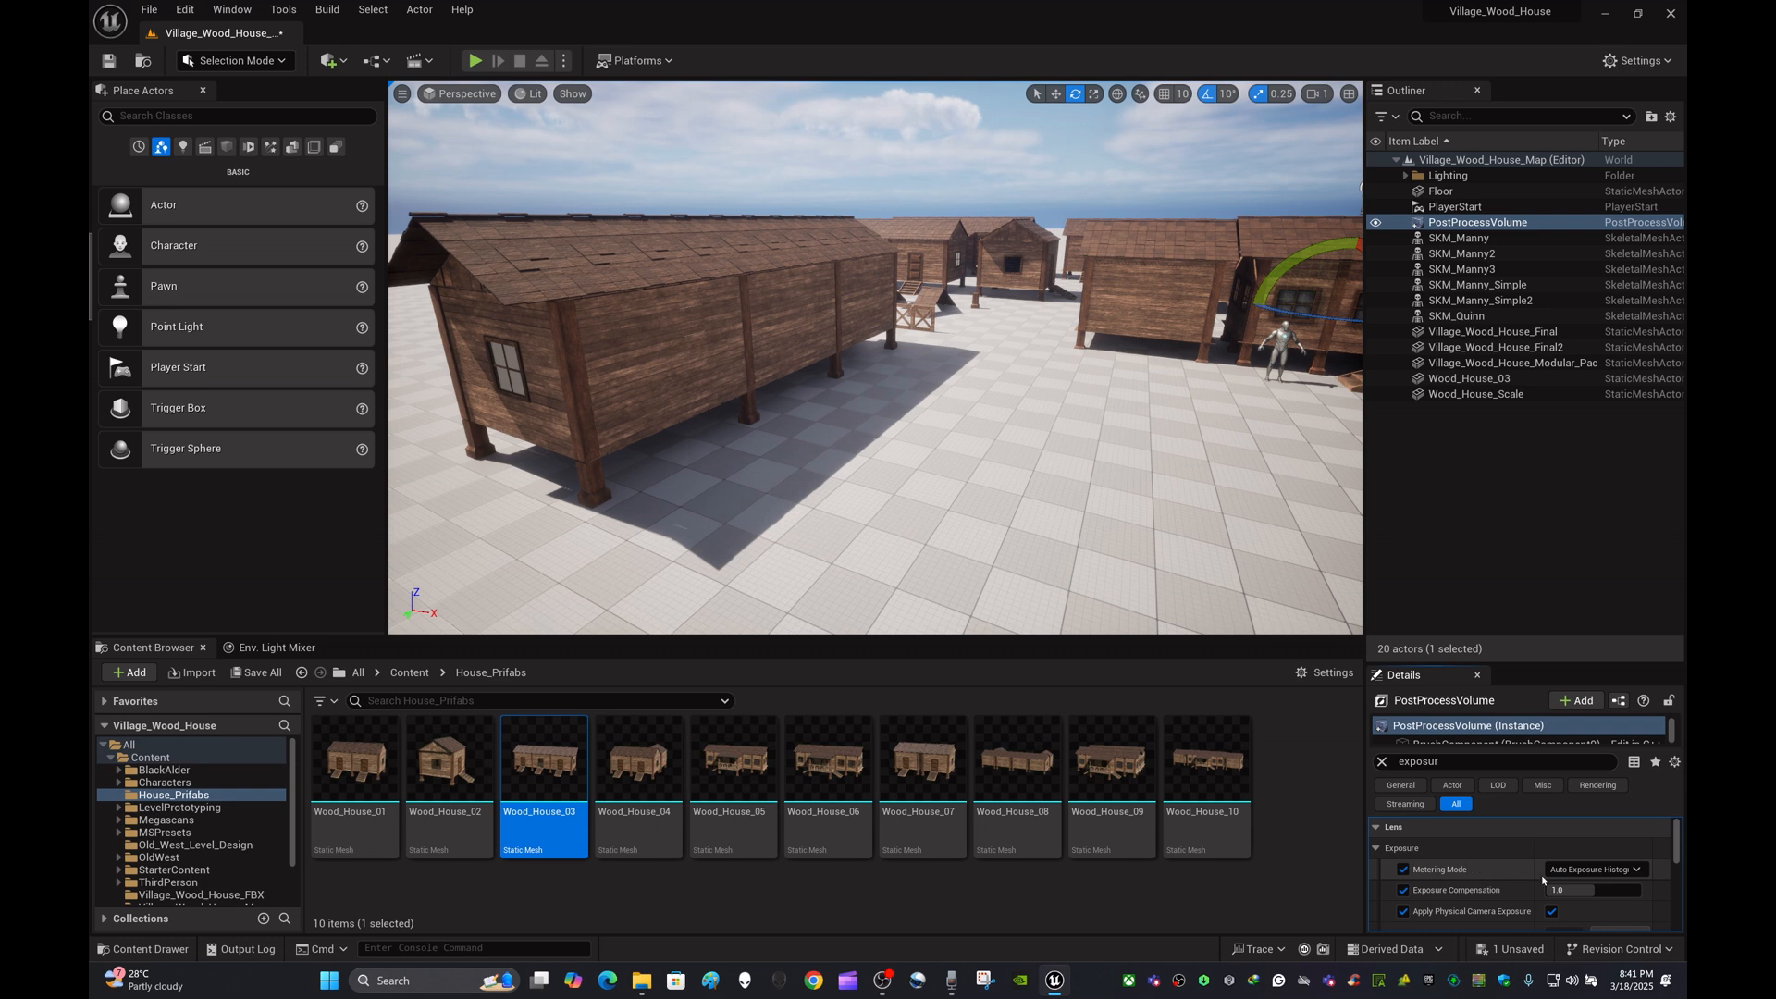
# Set the PostProcessVolume's exposure Metering Mode to Manual
pyautogui.click(1625, 872)
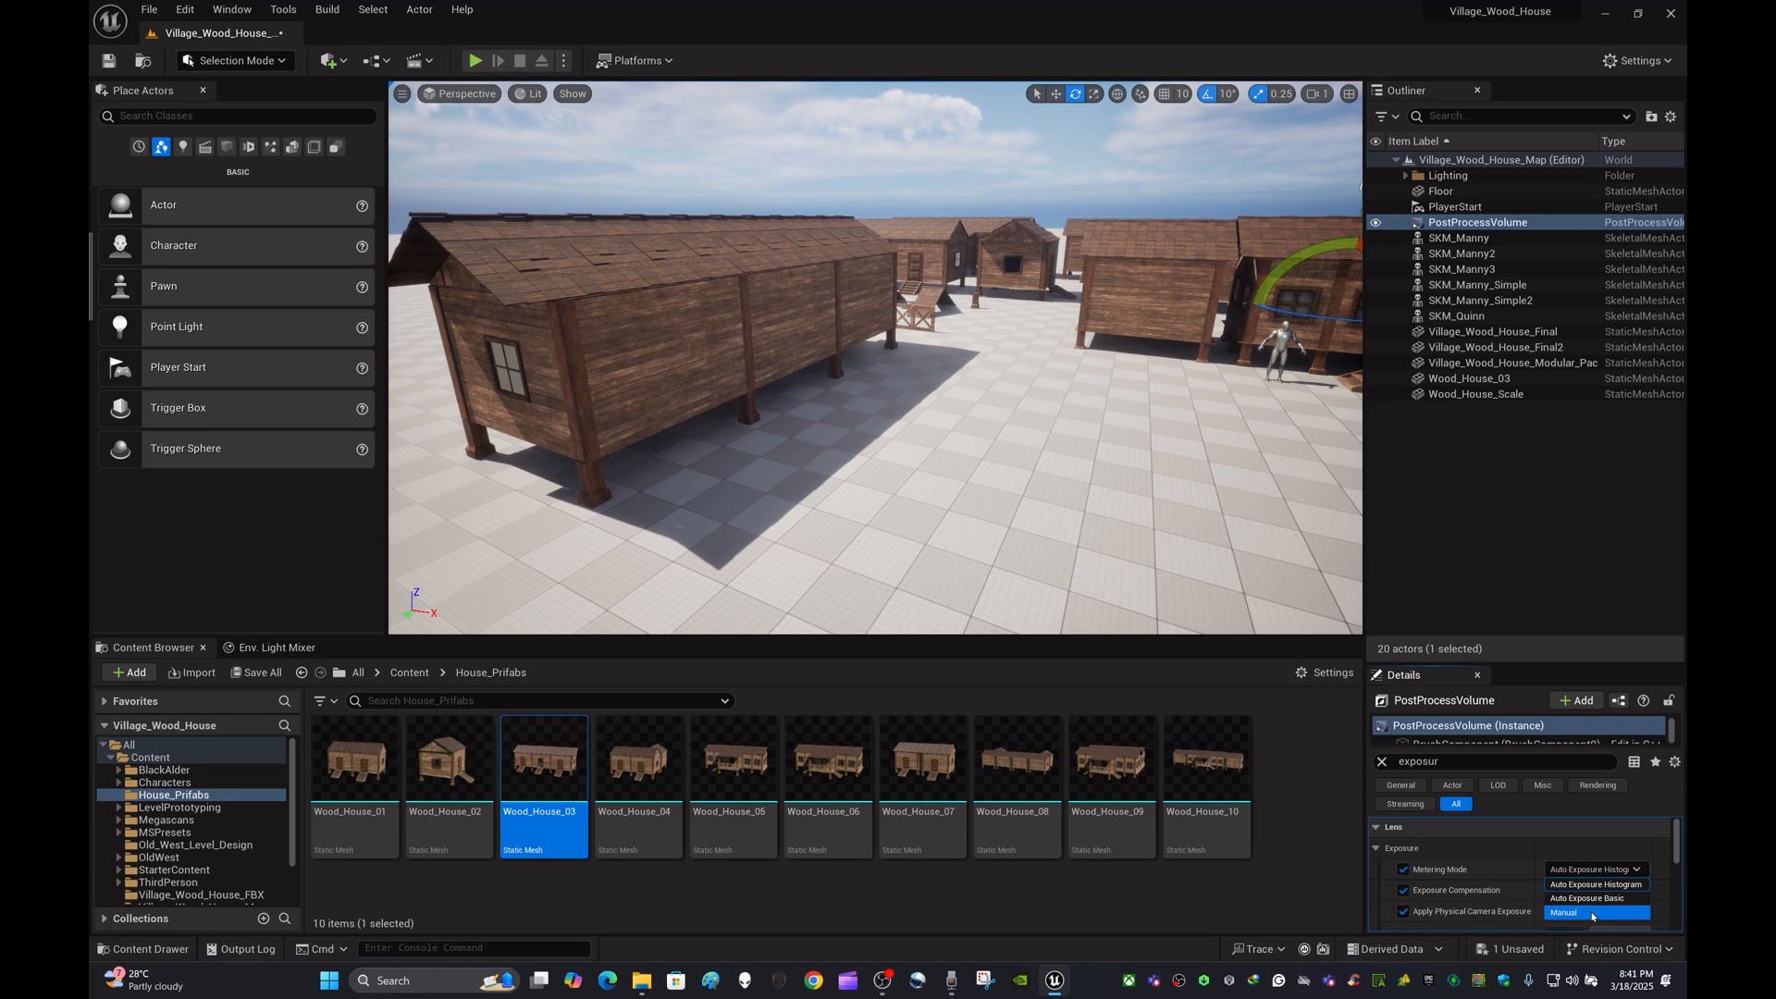
pyautogui.click(1592, 919)
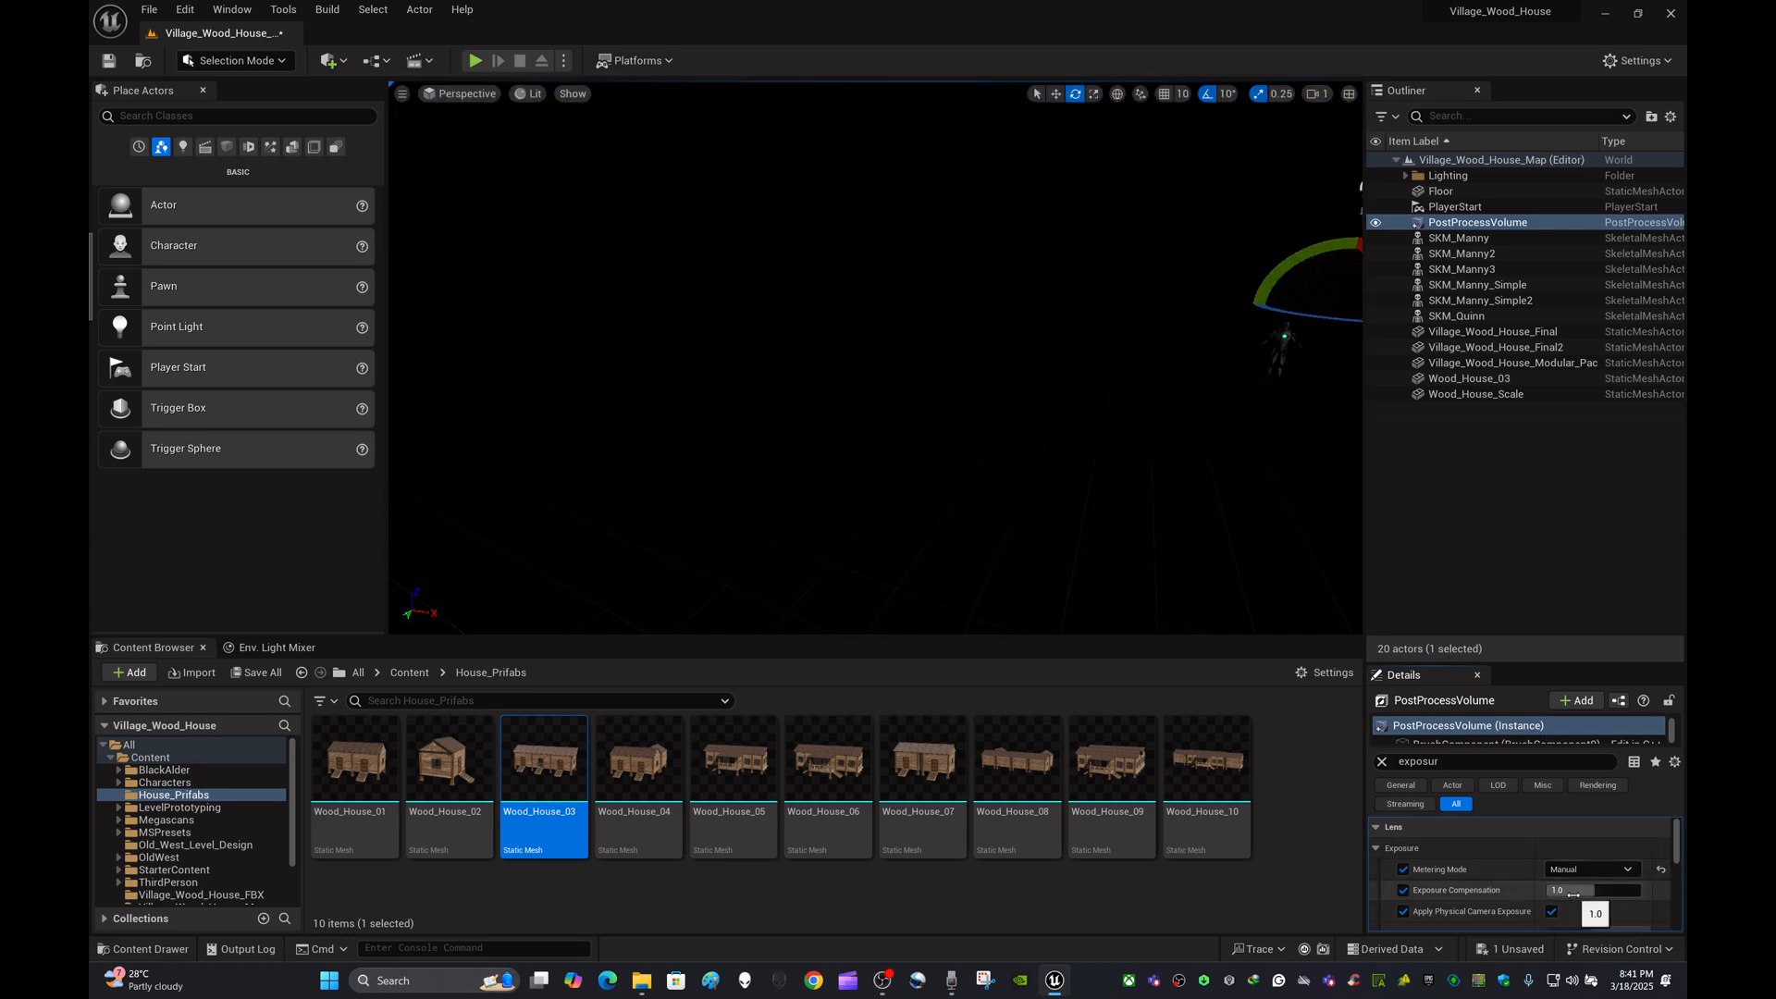
pyautogui.moveTo(1064, 398)
pyautogui.mouseDown(button='right')
pyautogui.moveTo(1202, 417)
pyautogui.moveTo(995, 352)
pyautogui.moveTo(1027, 333)
pyautogui.moveTo(1008, 388)
pyautogui.moveTo(1086, 397)
pyautogui.mouseUp(button='right')
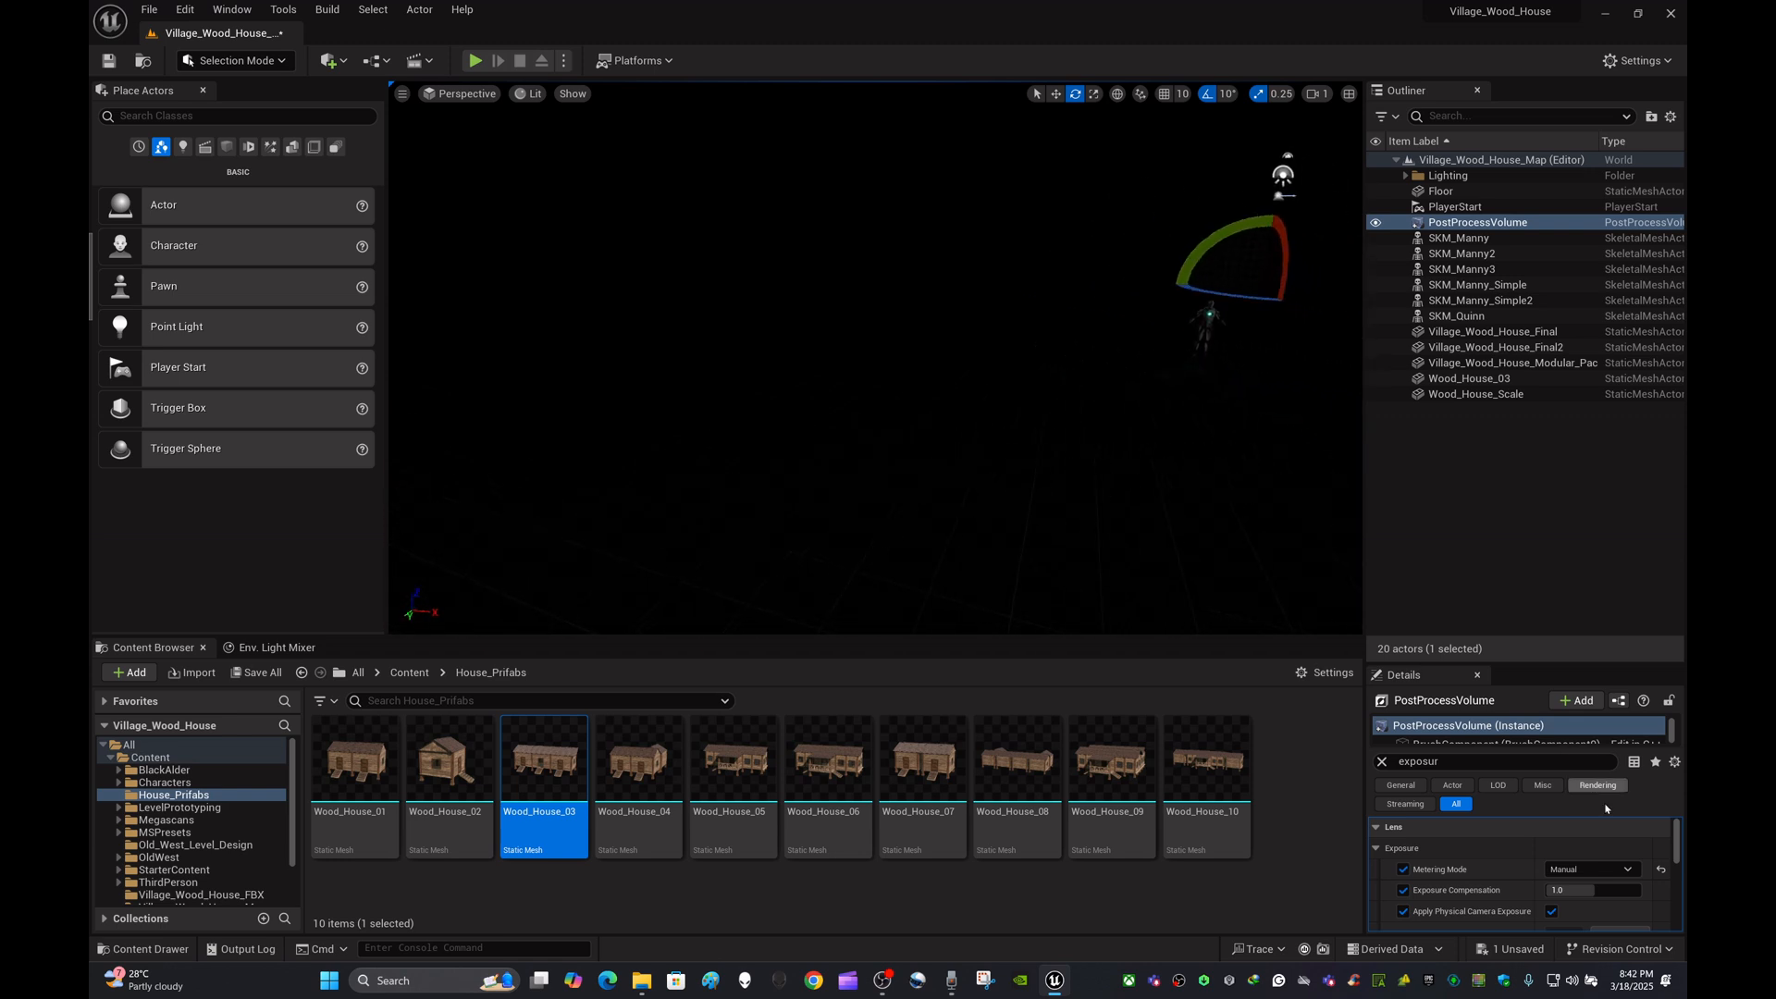
# Set Exposure Compensation to 12, keeping Apply Physical Camera Exposure on
pyautogui.click(1553, 912)
pyautogui.click(1553, 912)
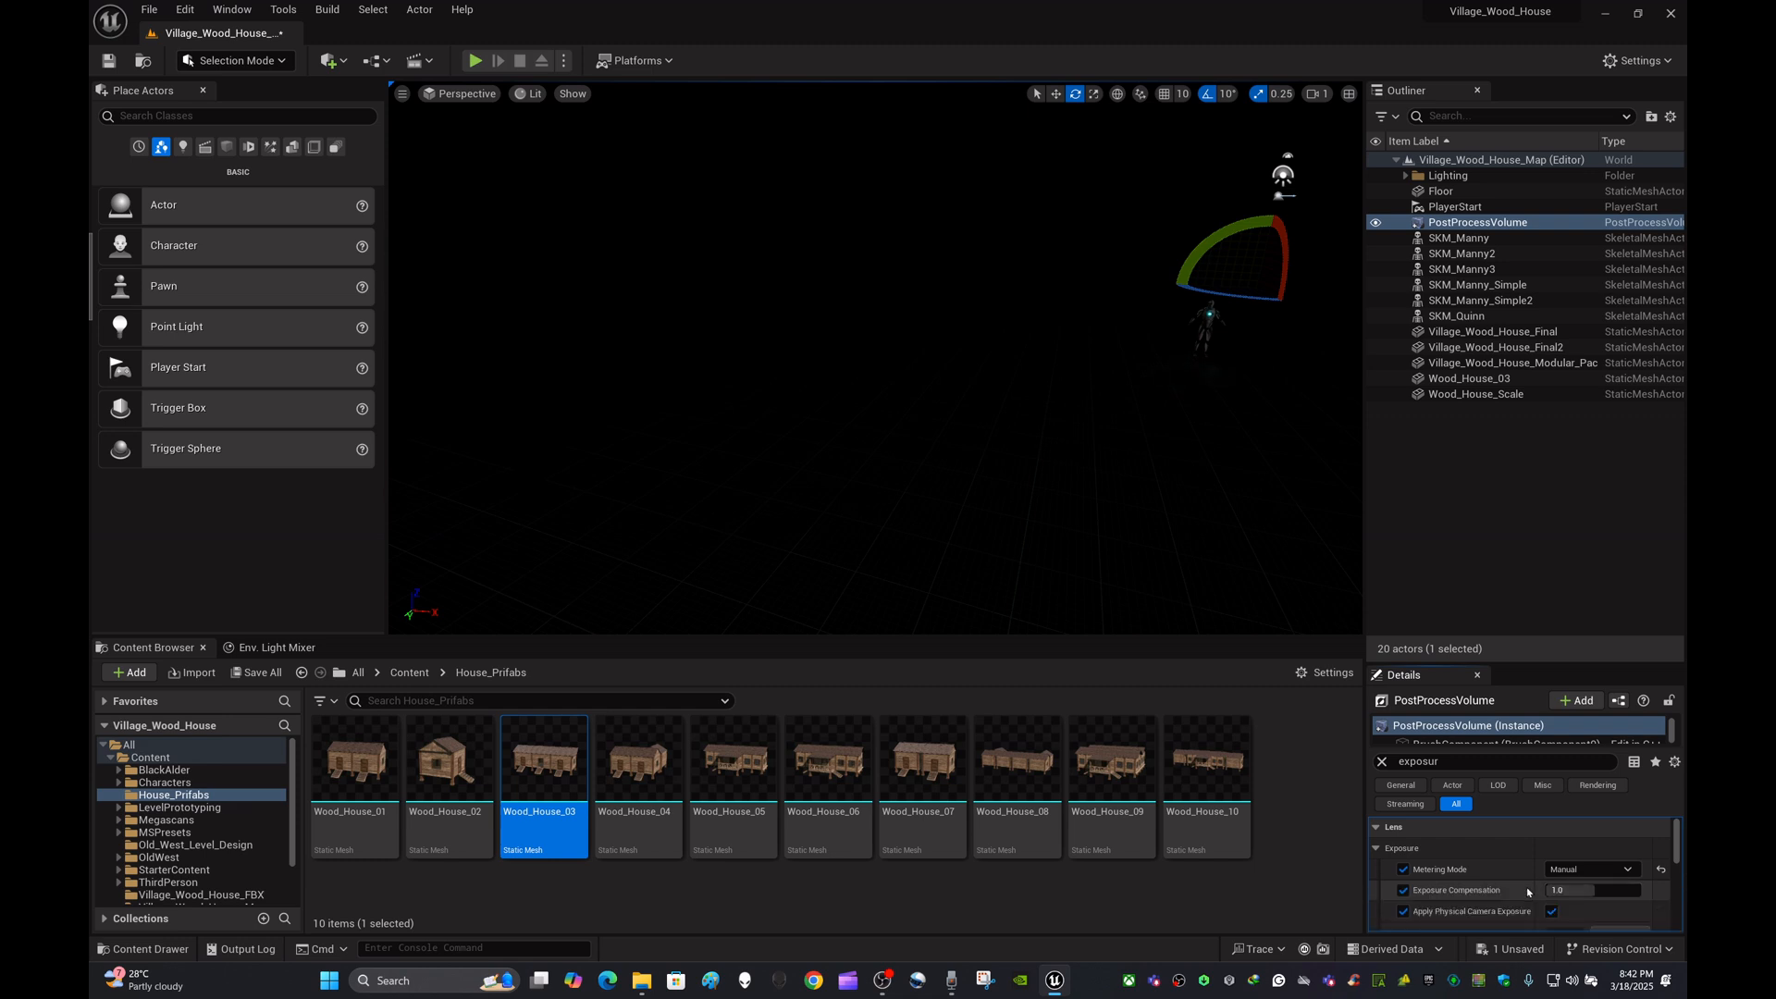
pyautogui.moveTo(1584, 891); pyautogui.dragTo(1630, 892)
pyautogui.click(1591, 890)
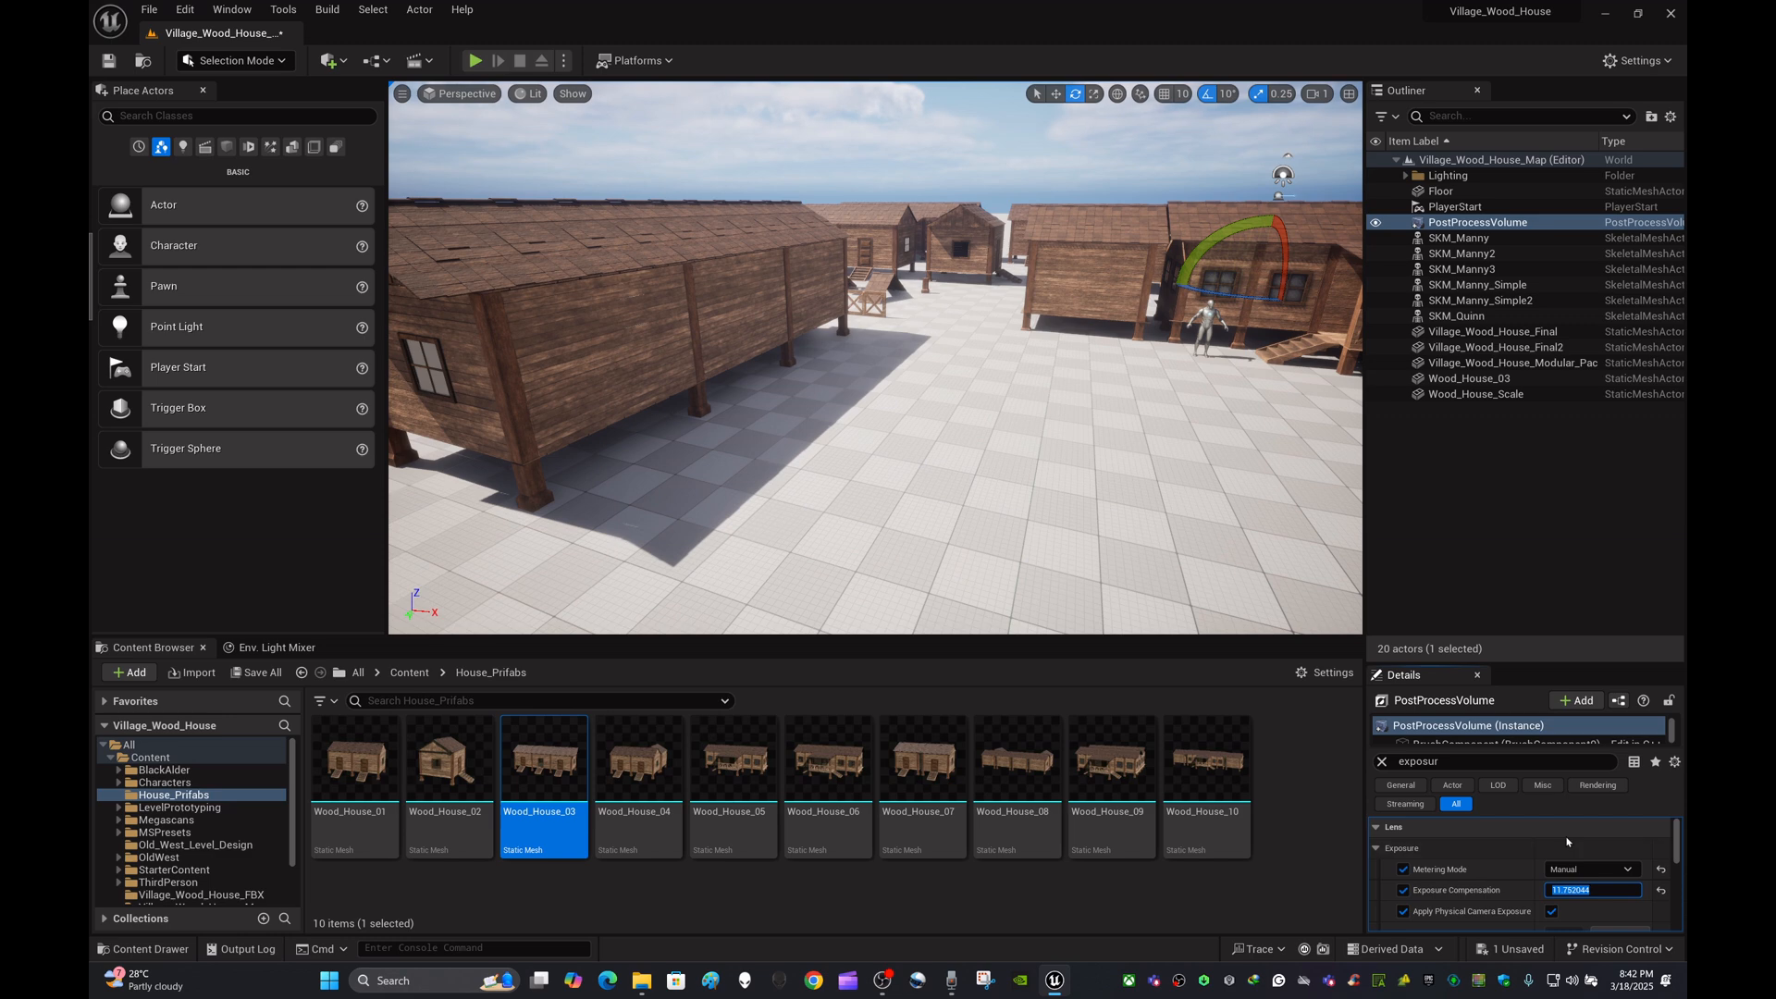
pyautogui.write('12')
pyautogui.press('Return')
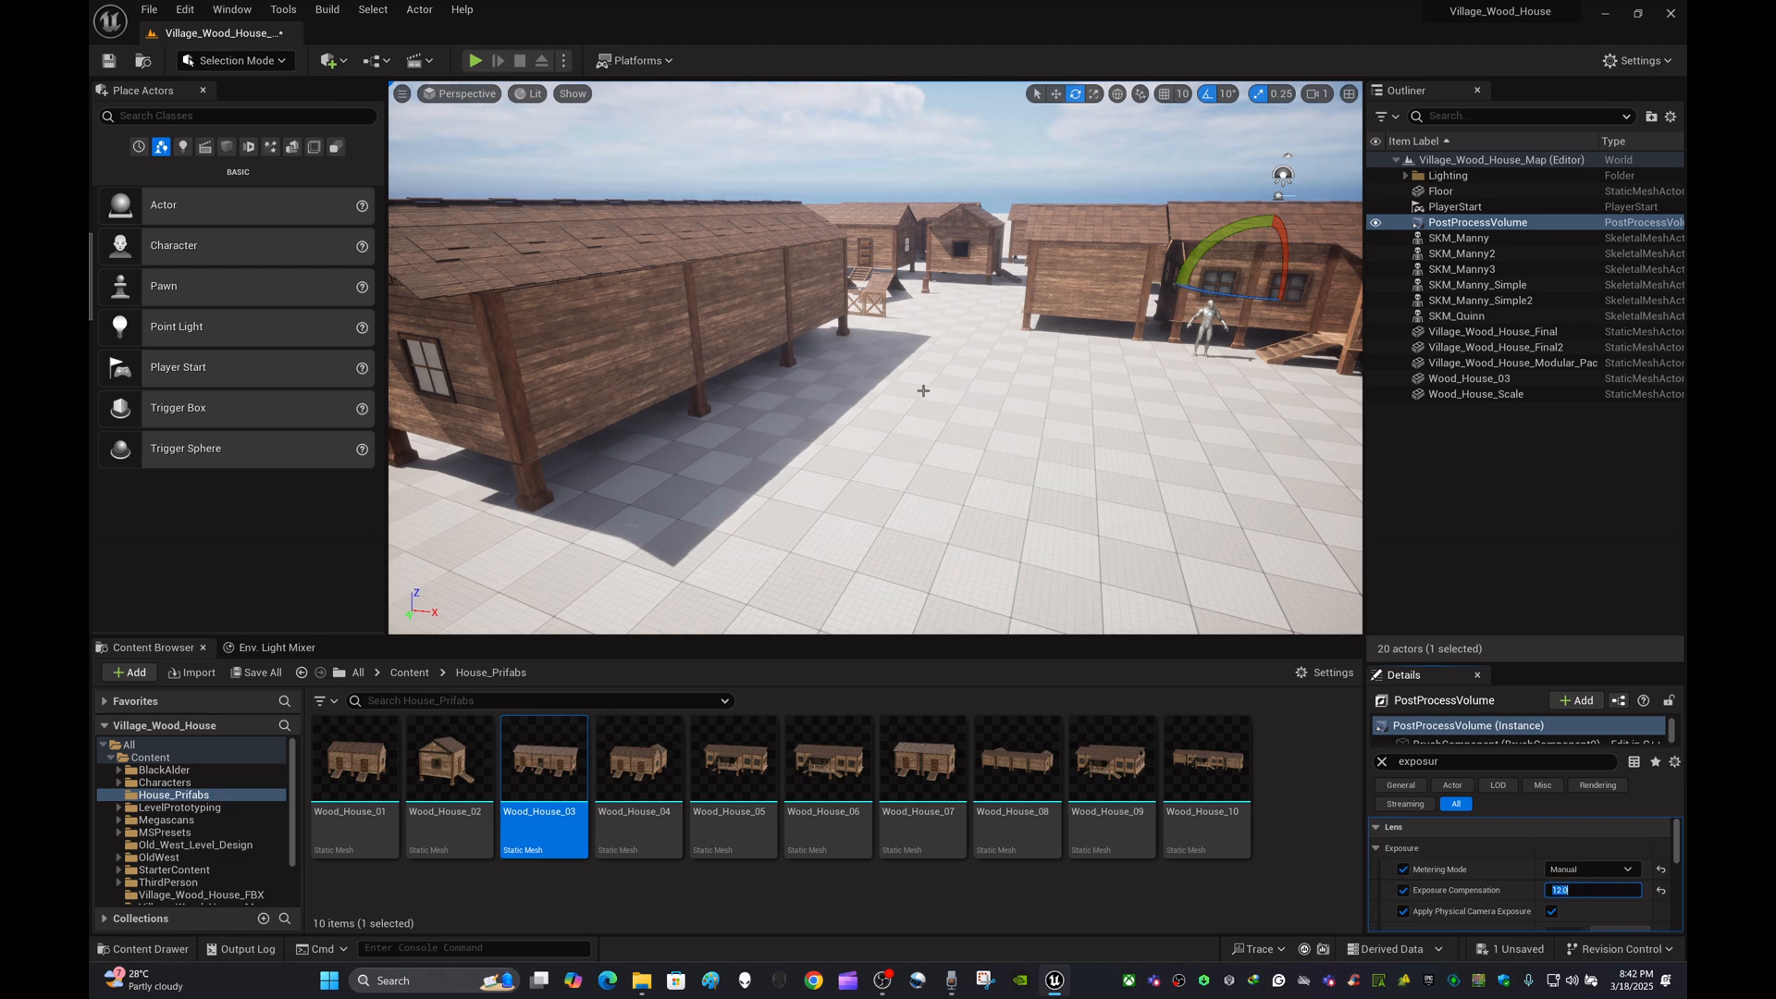
# Check the interior lighting of Wood_House_03 with the manual exposure
pyautogui.moveTo(923, 390); pyautogui.dragTo(1203, 379, button='right')
pyautogui.press('s')
pyautogui.press('w')
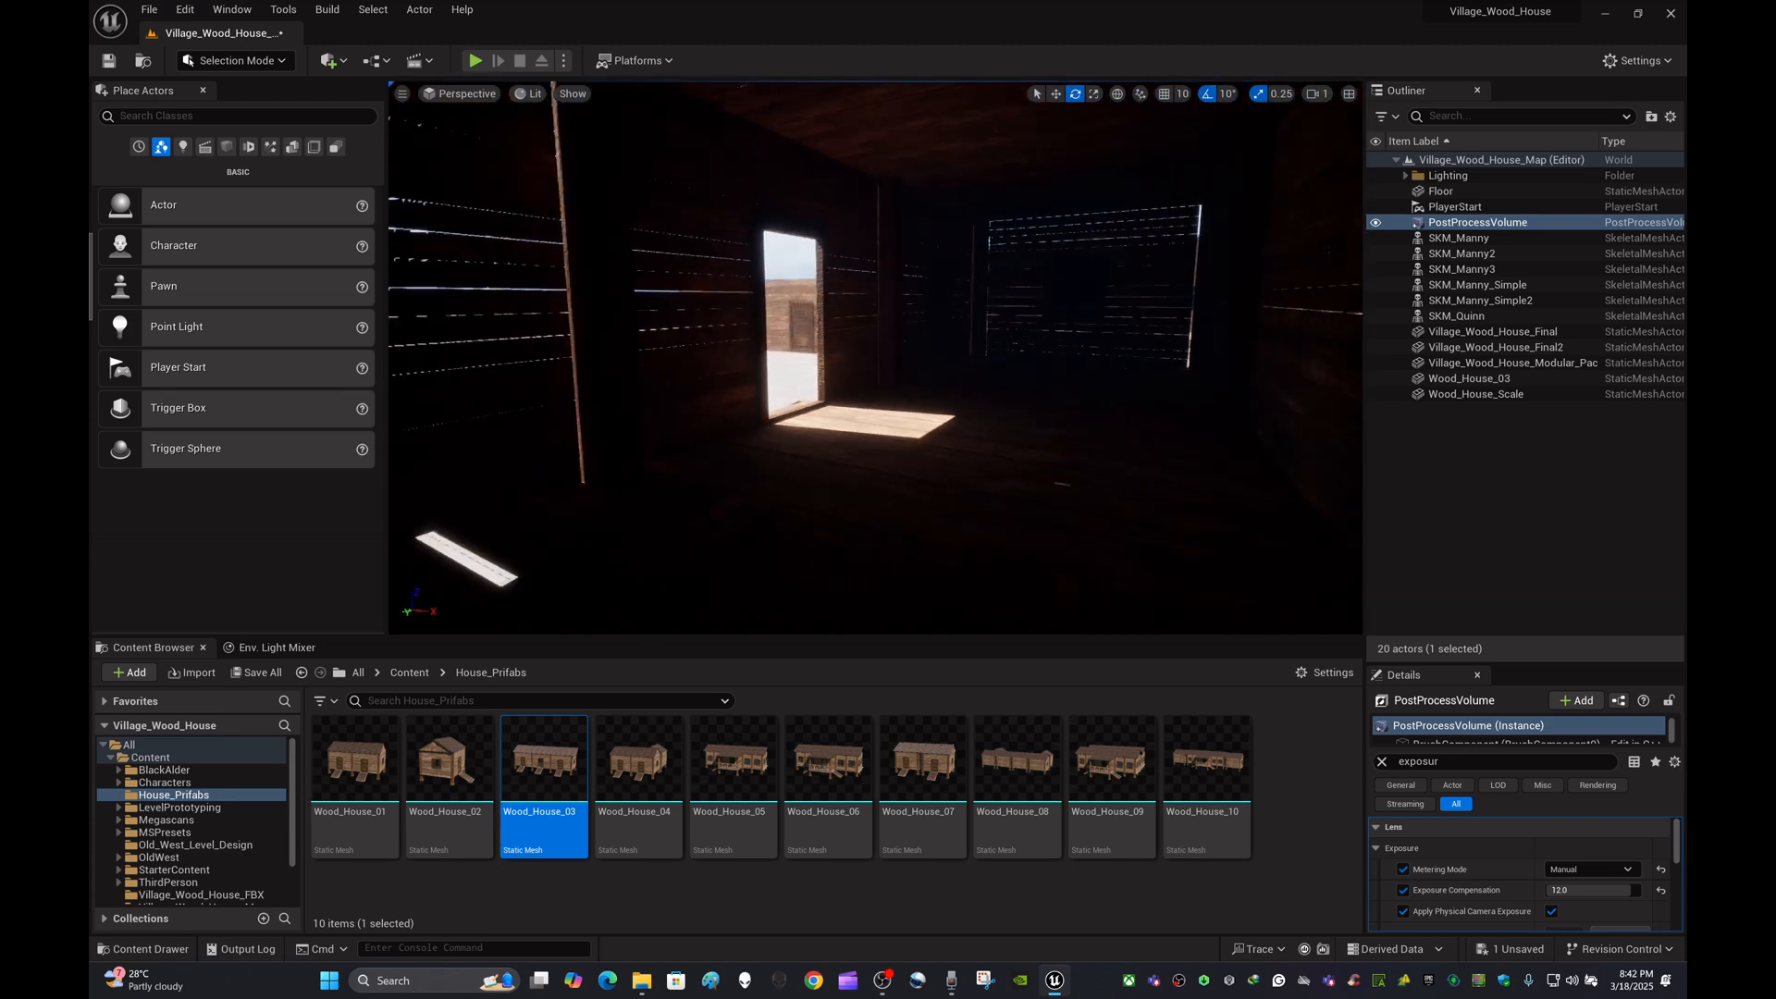
pyautogui.press('s')
pyautogui.press('w')
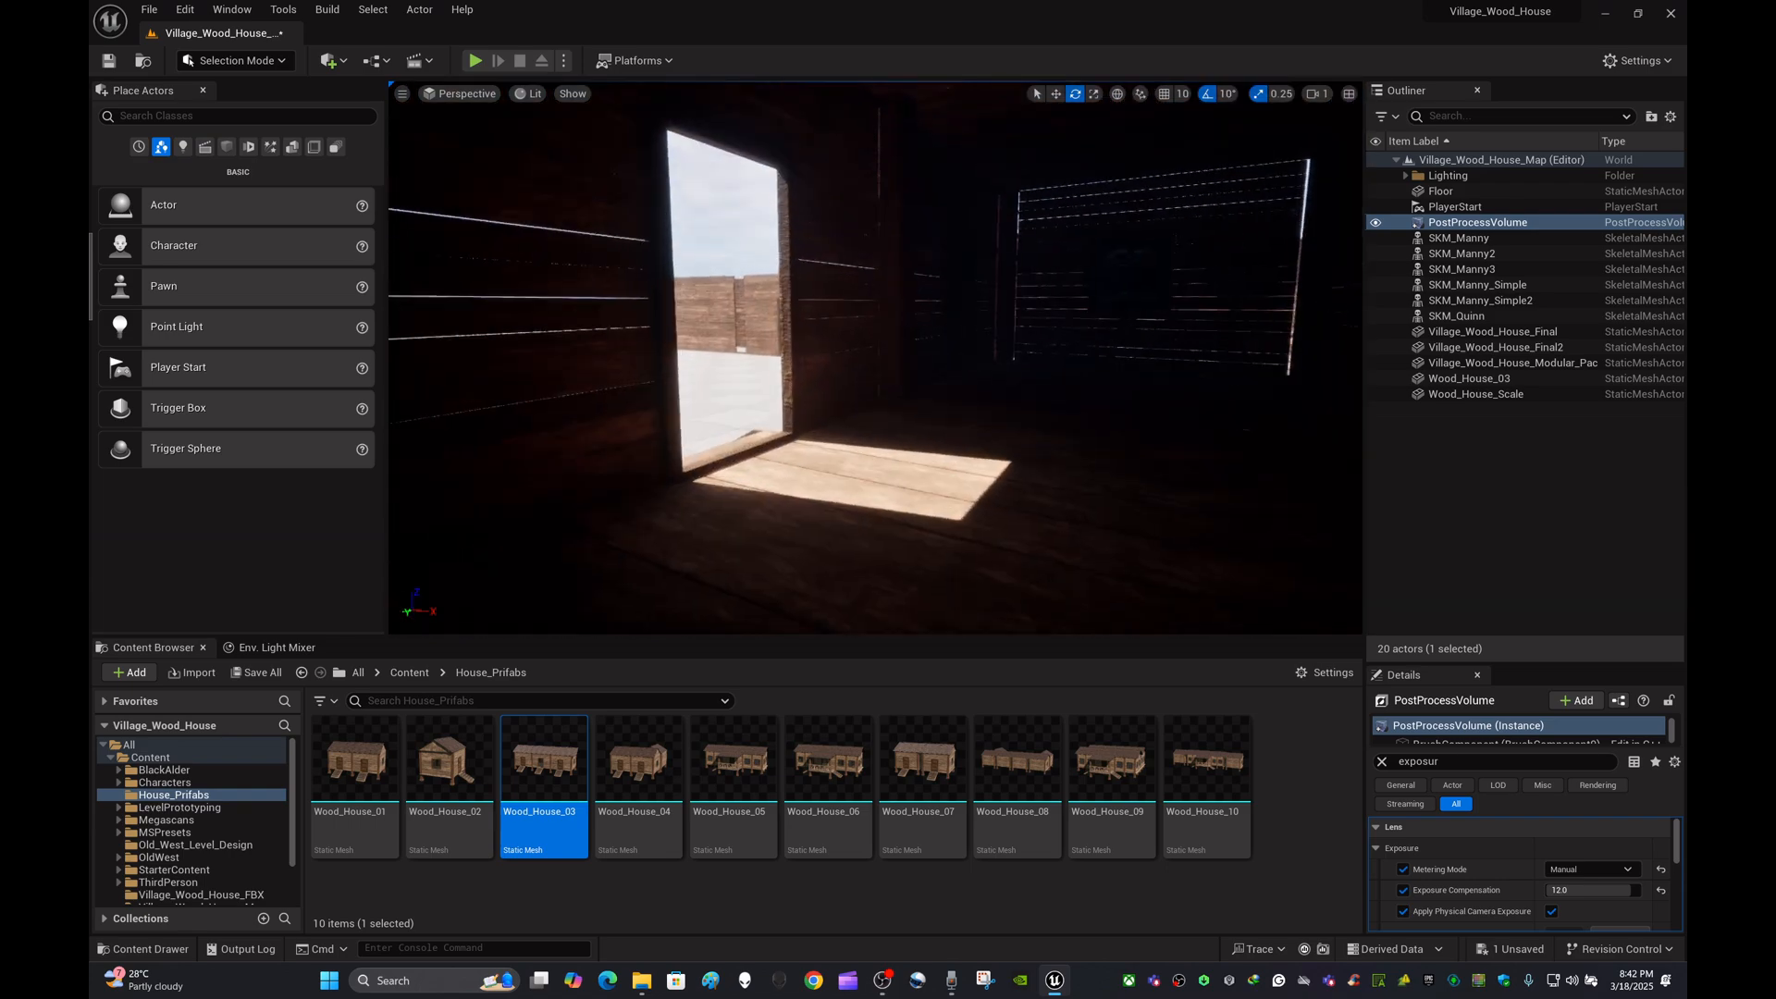
# Compare the lighting outside and inside Wood_House_03 through its open doorway
pyautogui.press('s')
pyautogui.press('w')
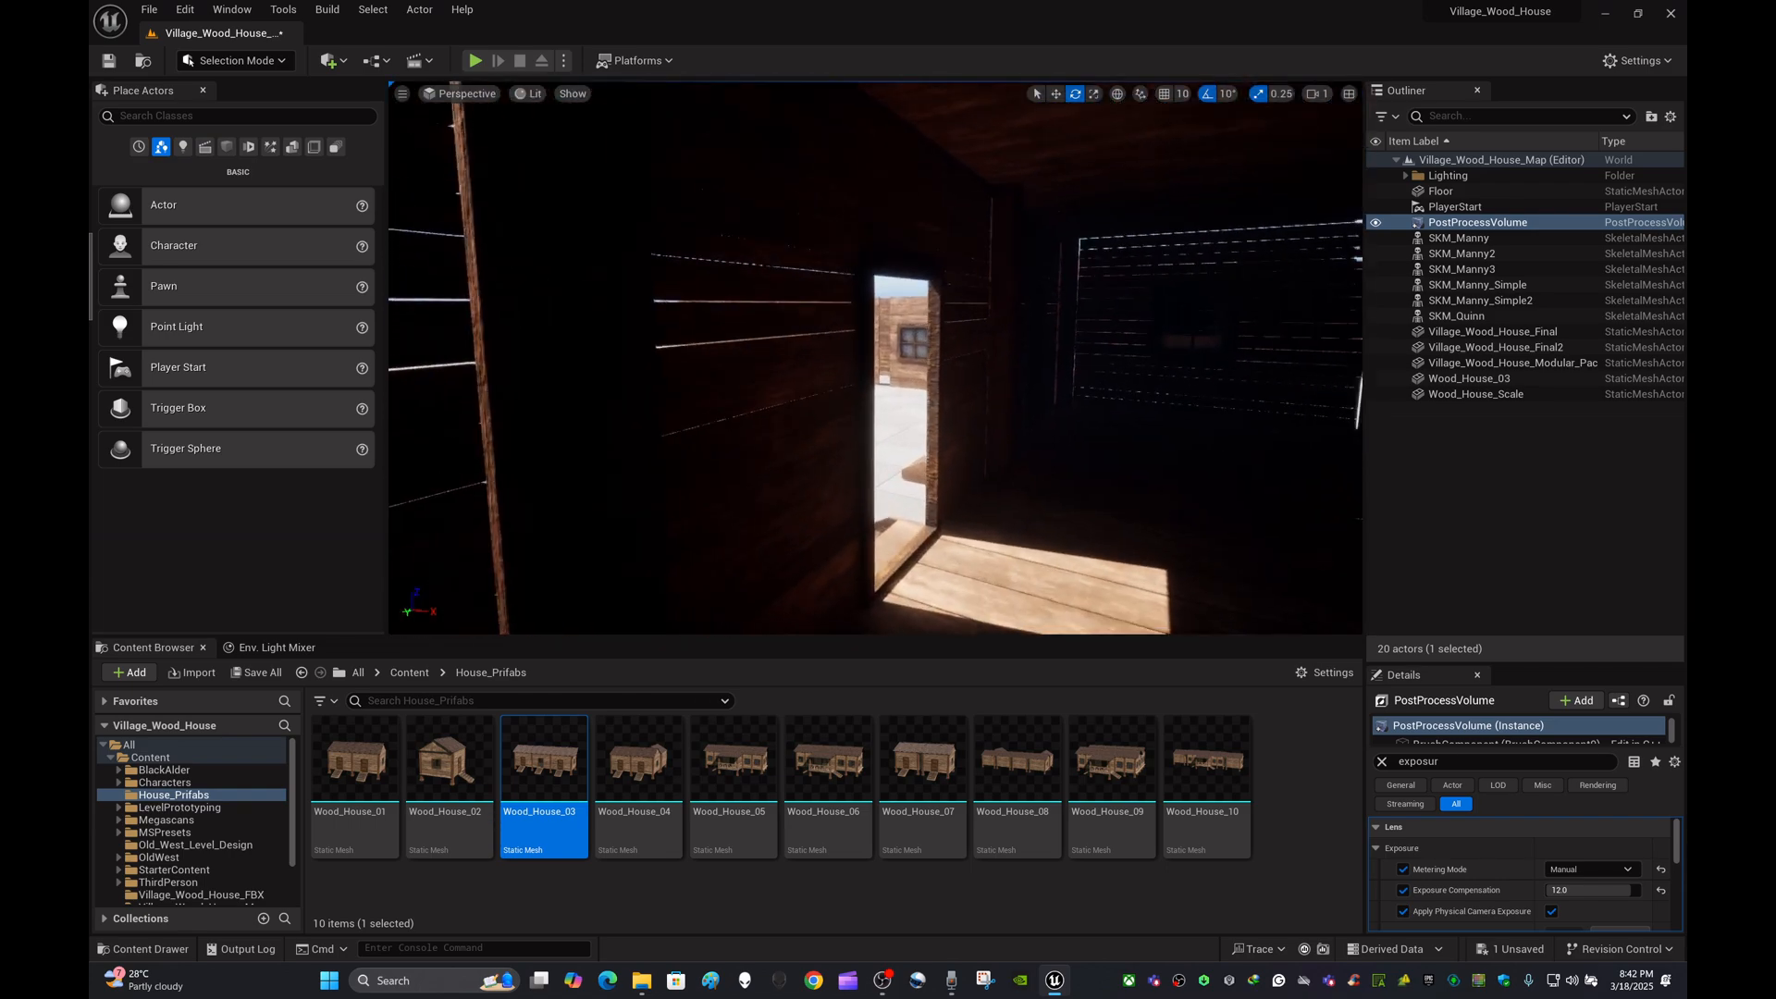
pyautogui.press('s')
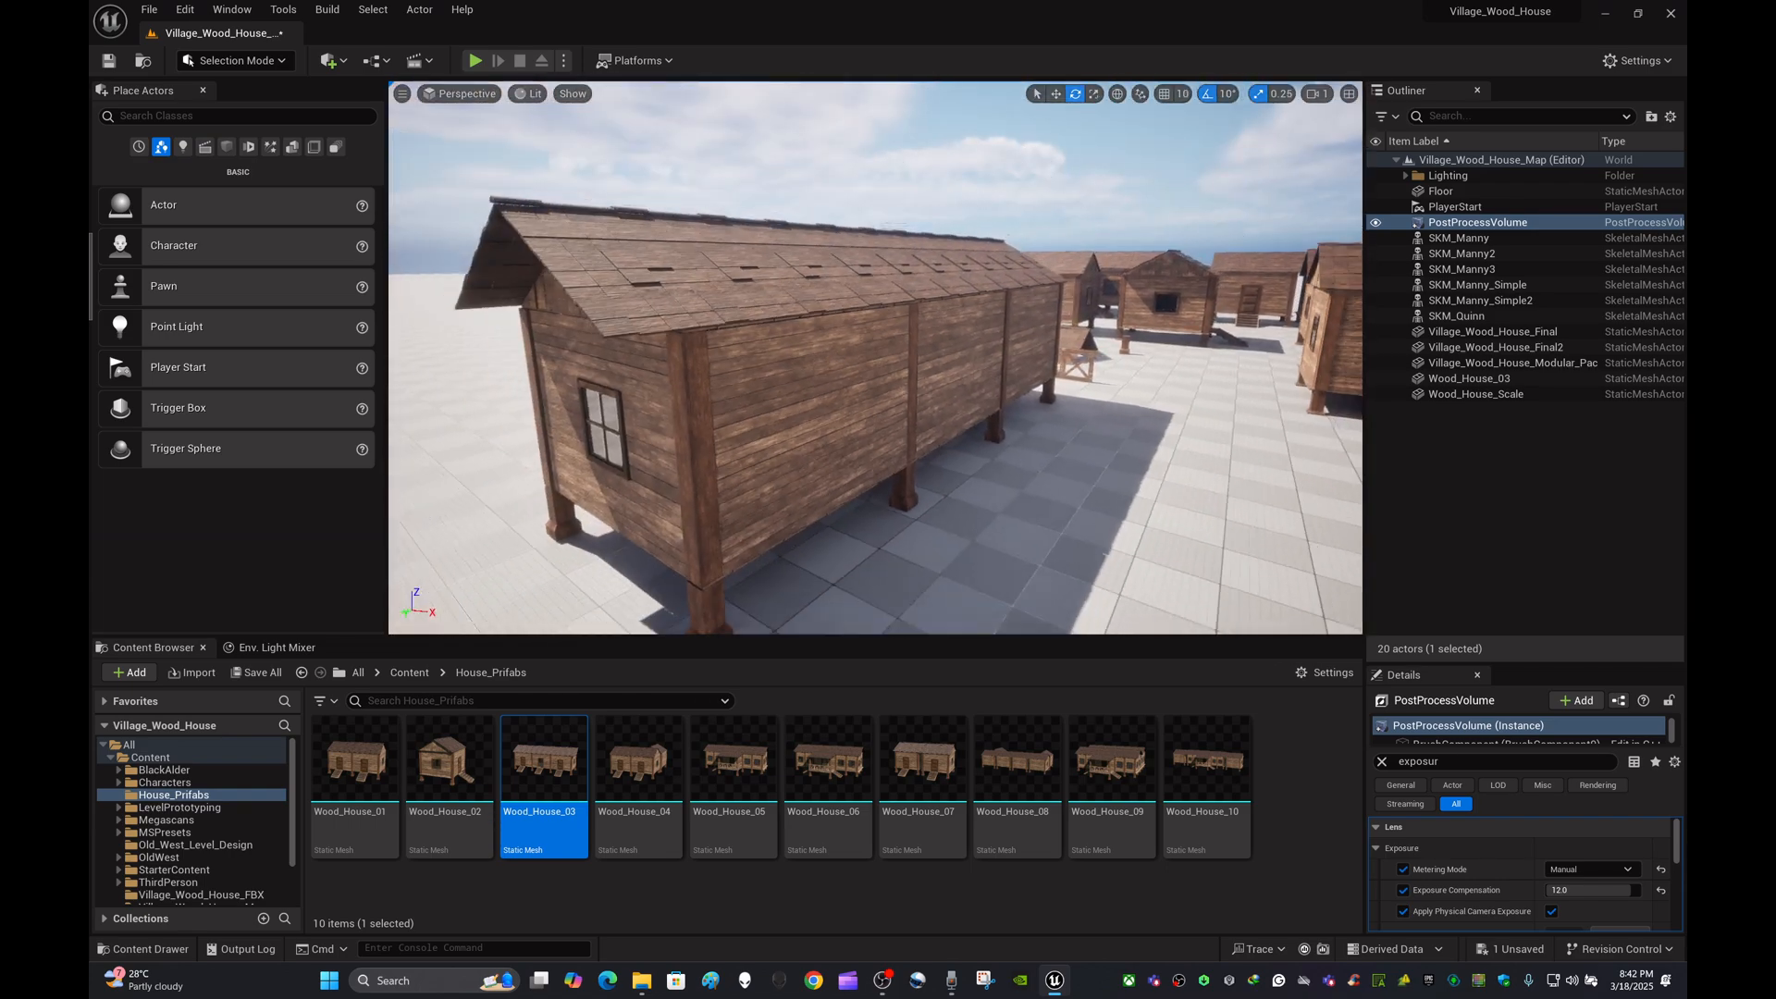
pyautogui.press('a')
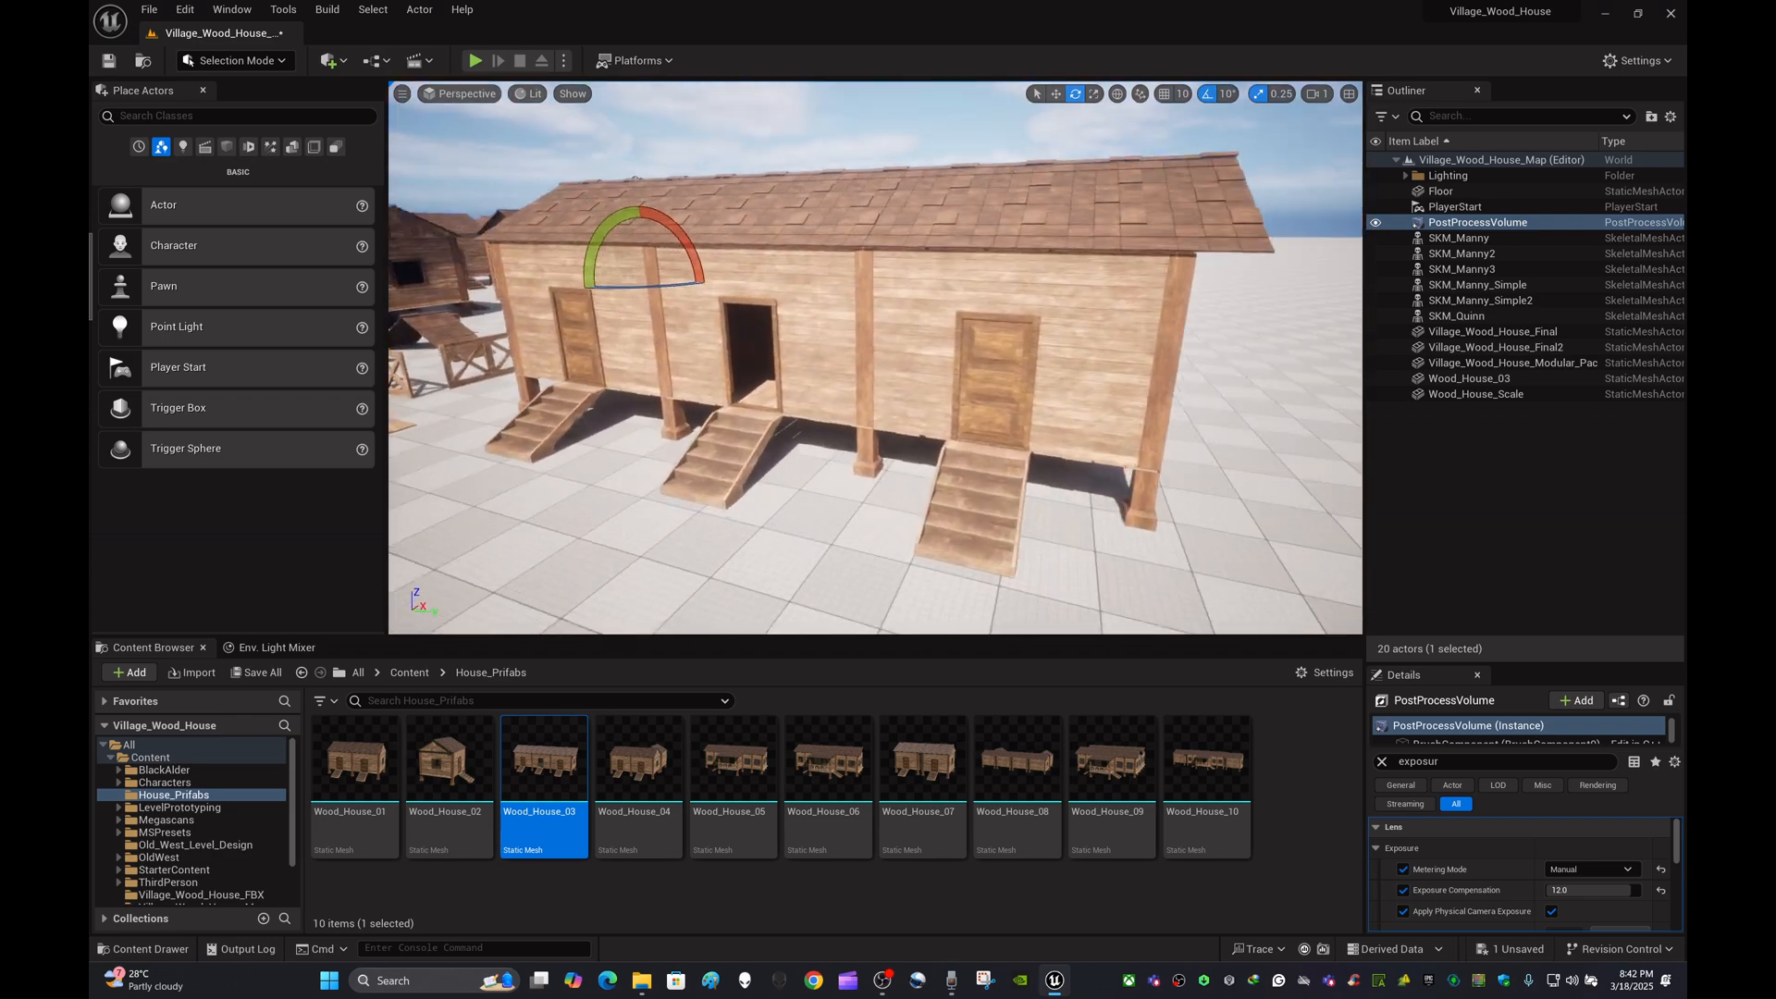
pyautogui.press('w')
pyautogui.press('w')
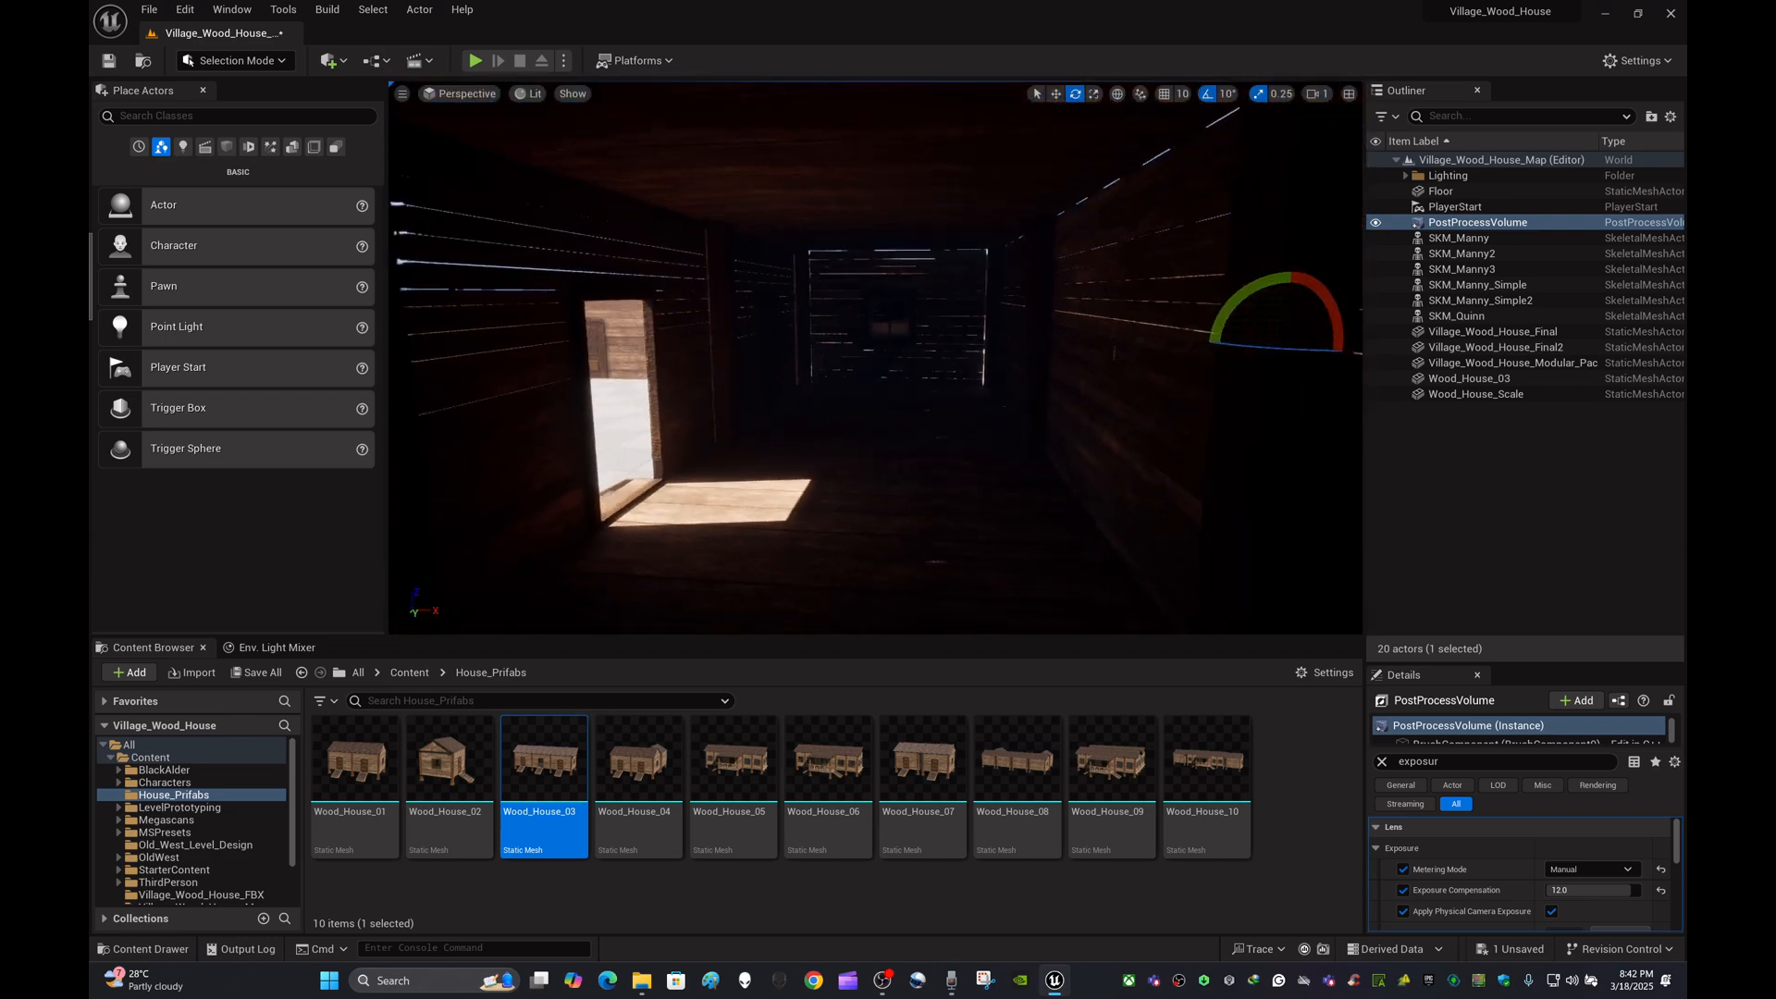
pyautogui.press('w')
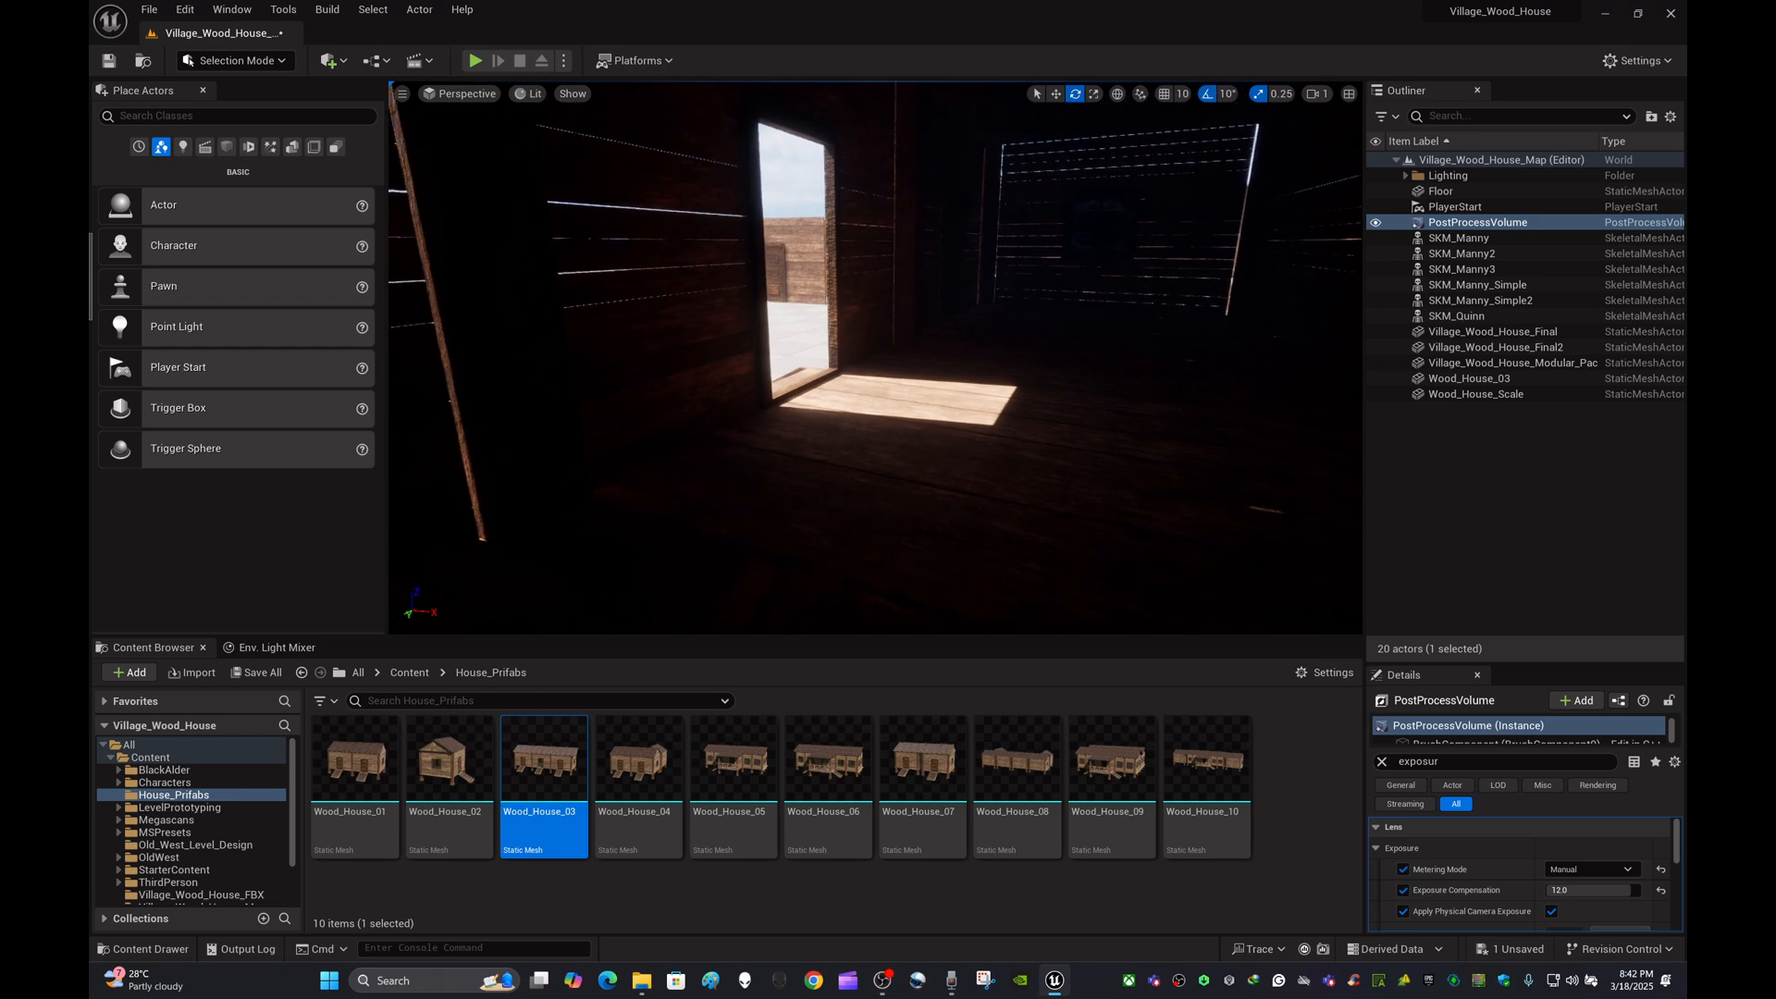
pyautogui.press('w')
pyautogui.press('s')
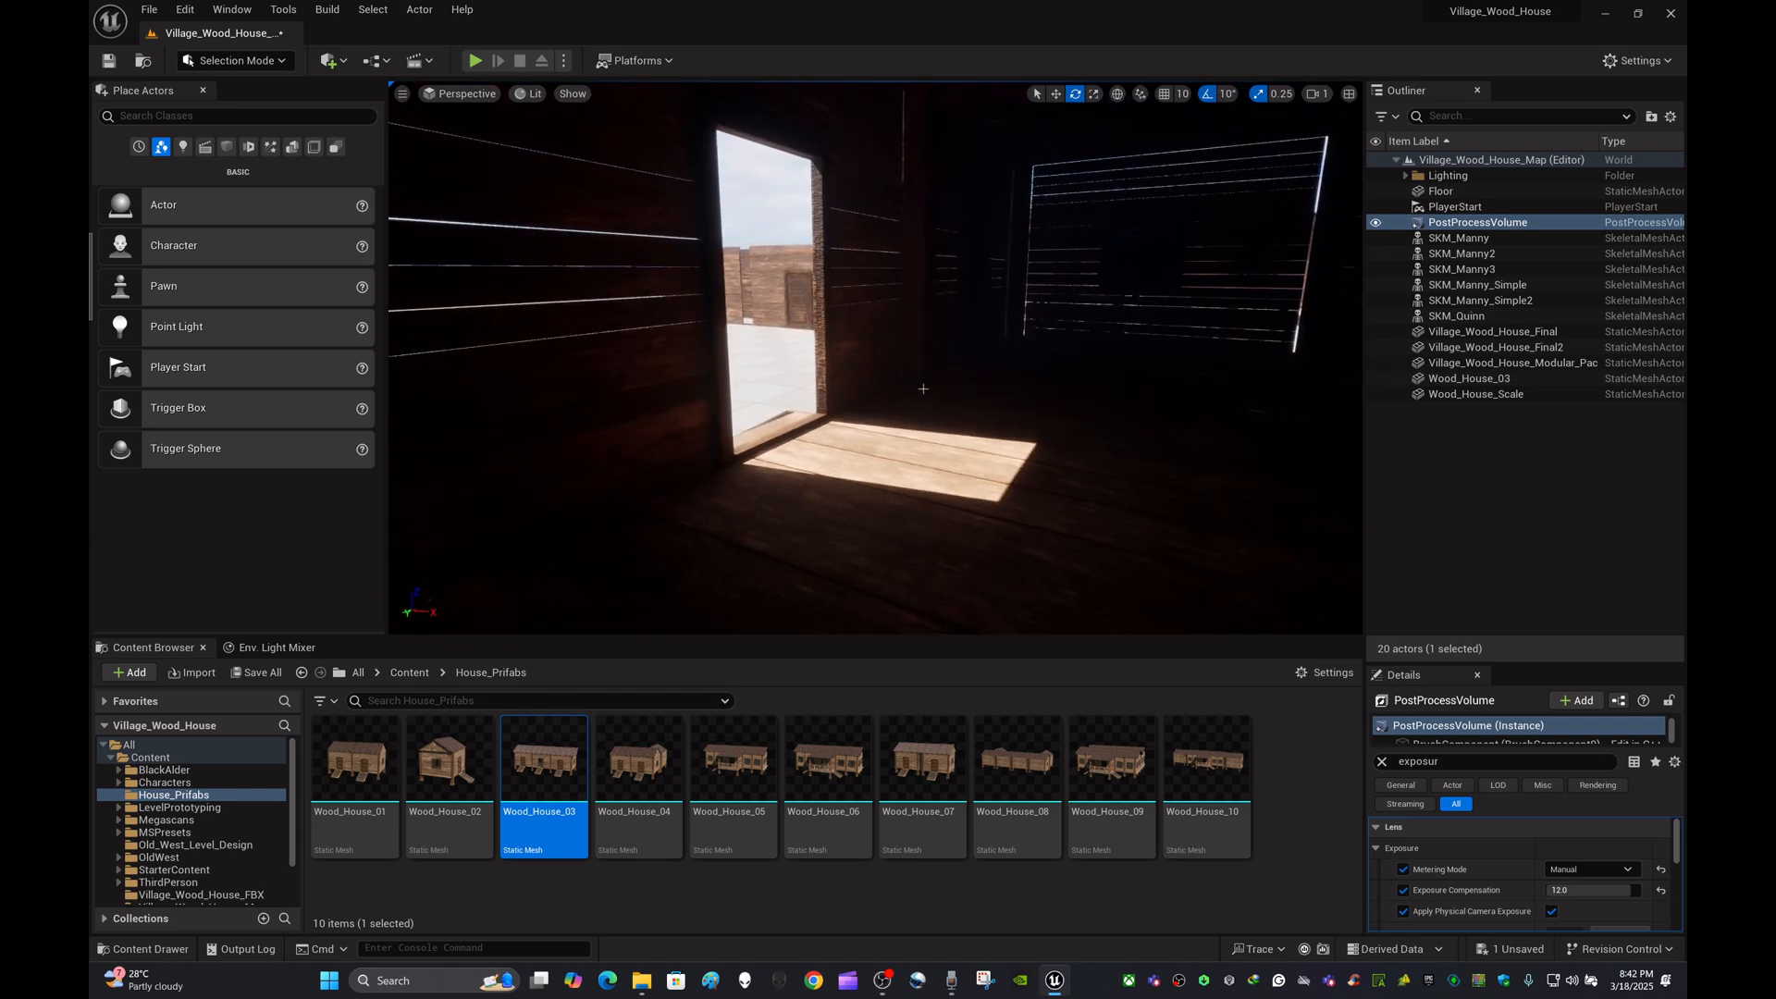
pyautogui.press('w')
pyautogui.moveTo(928, 346); pyautogui.dragTo(875, 341, button='right')
pyautogui.press('s')
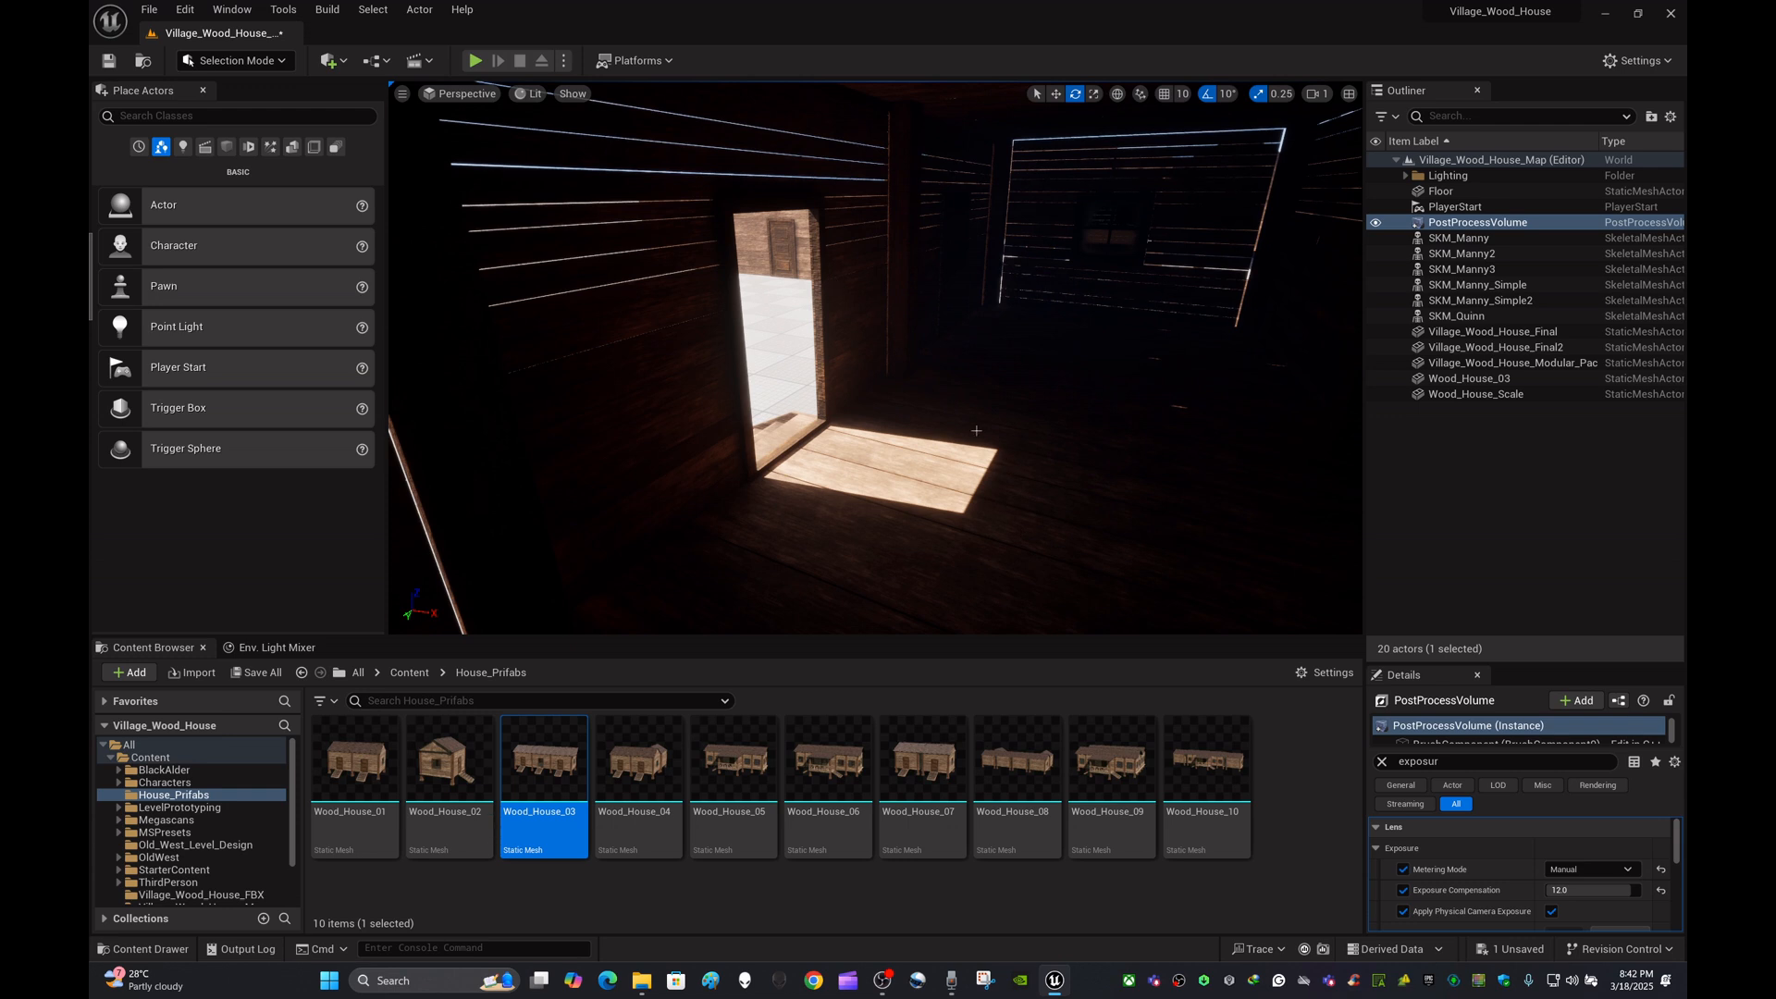
pyautogui.moveTo(976, 430); pyautogui.dragTo(958, 421, button='right')
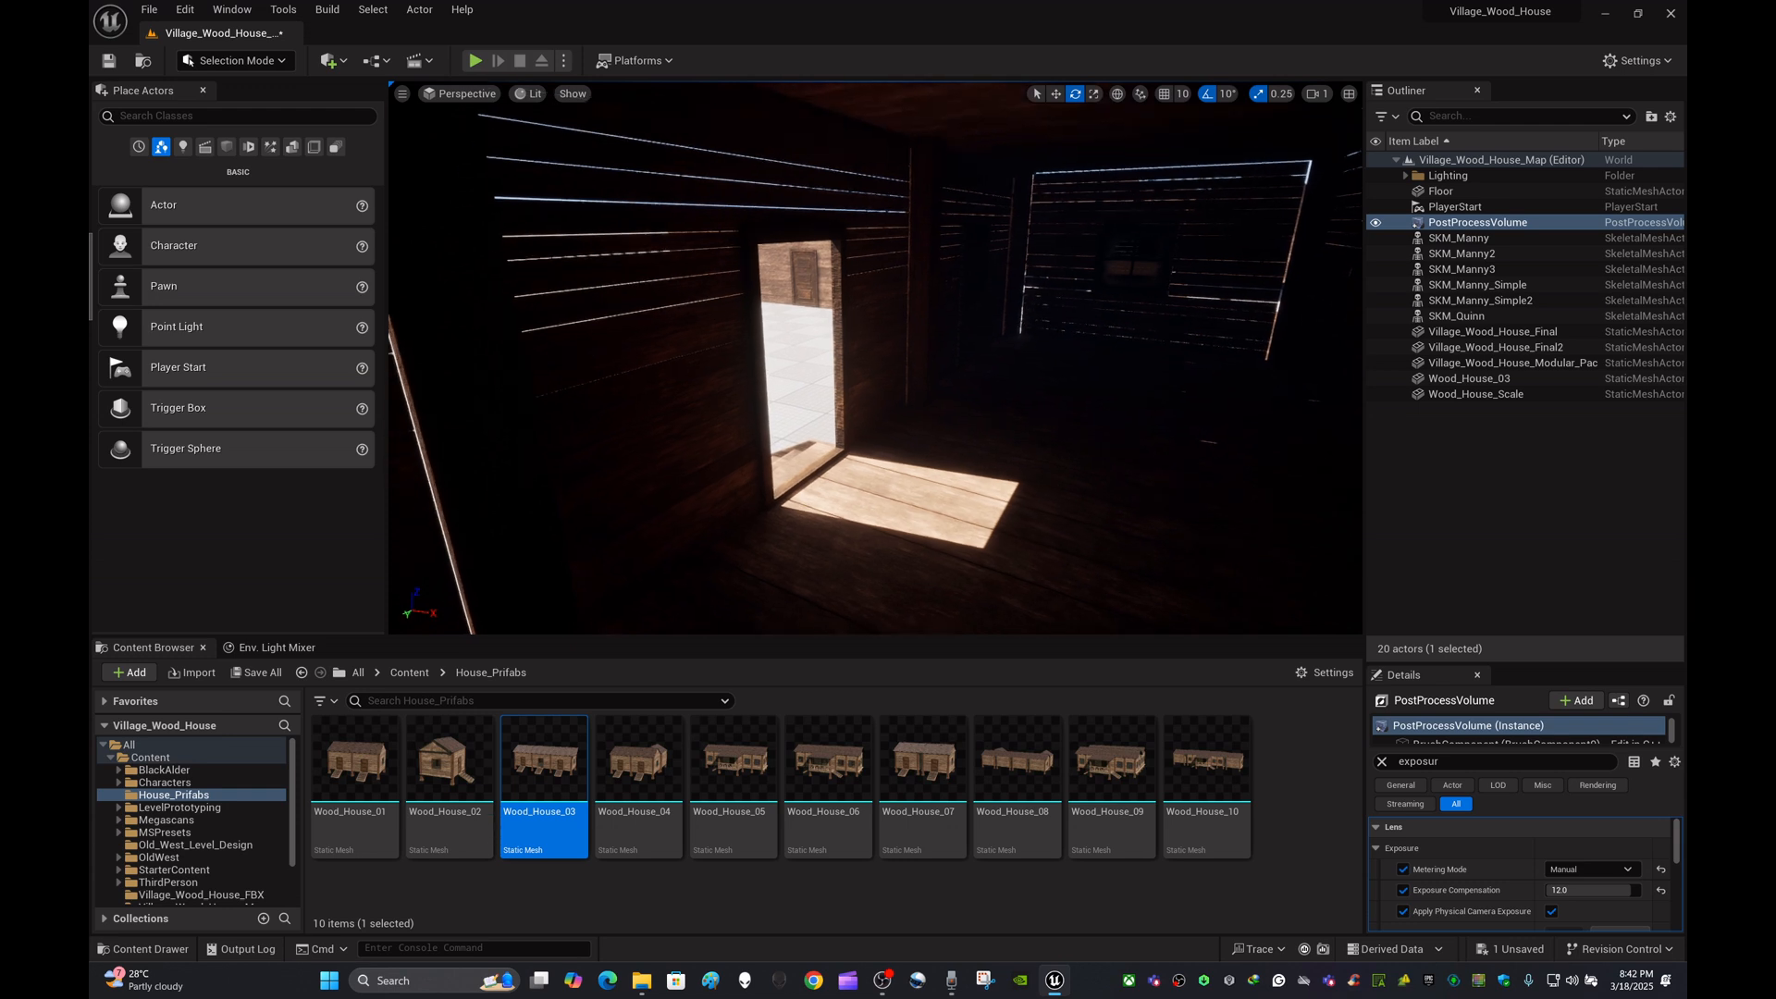
# Set the PostProcessVolume's Exposure Compensation to 13 and check the house interior with the volume deselected
pyautogui.click(1594, 892)
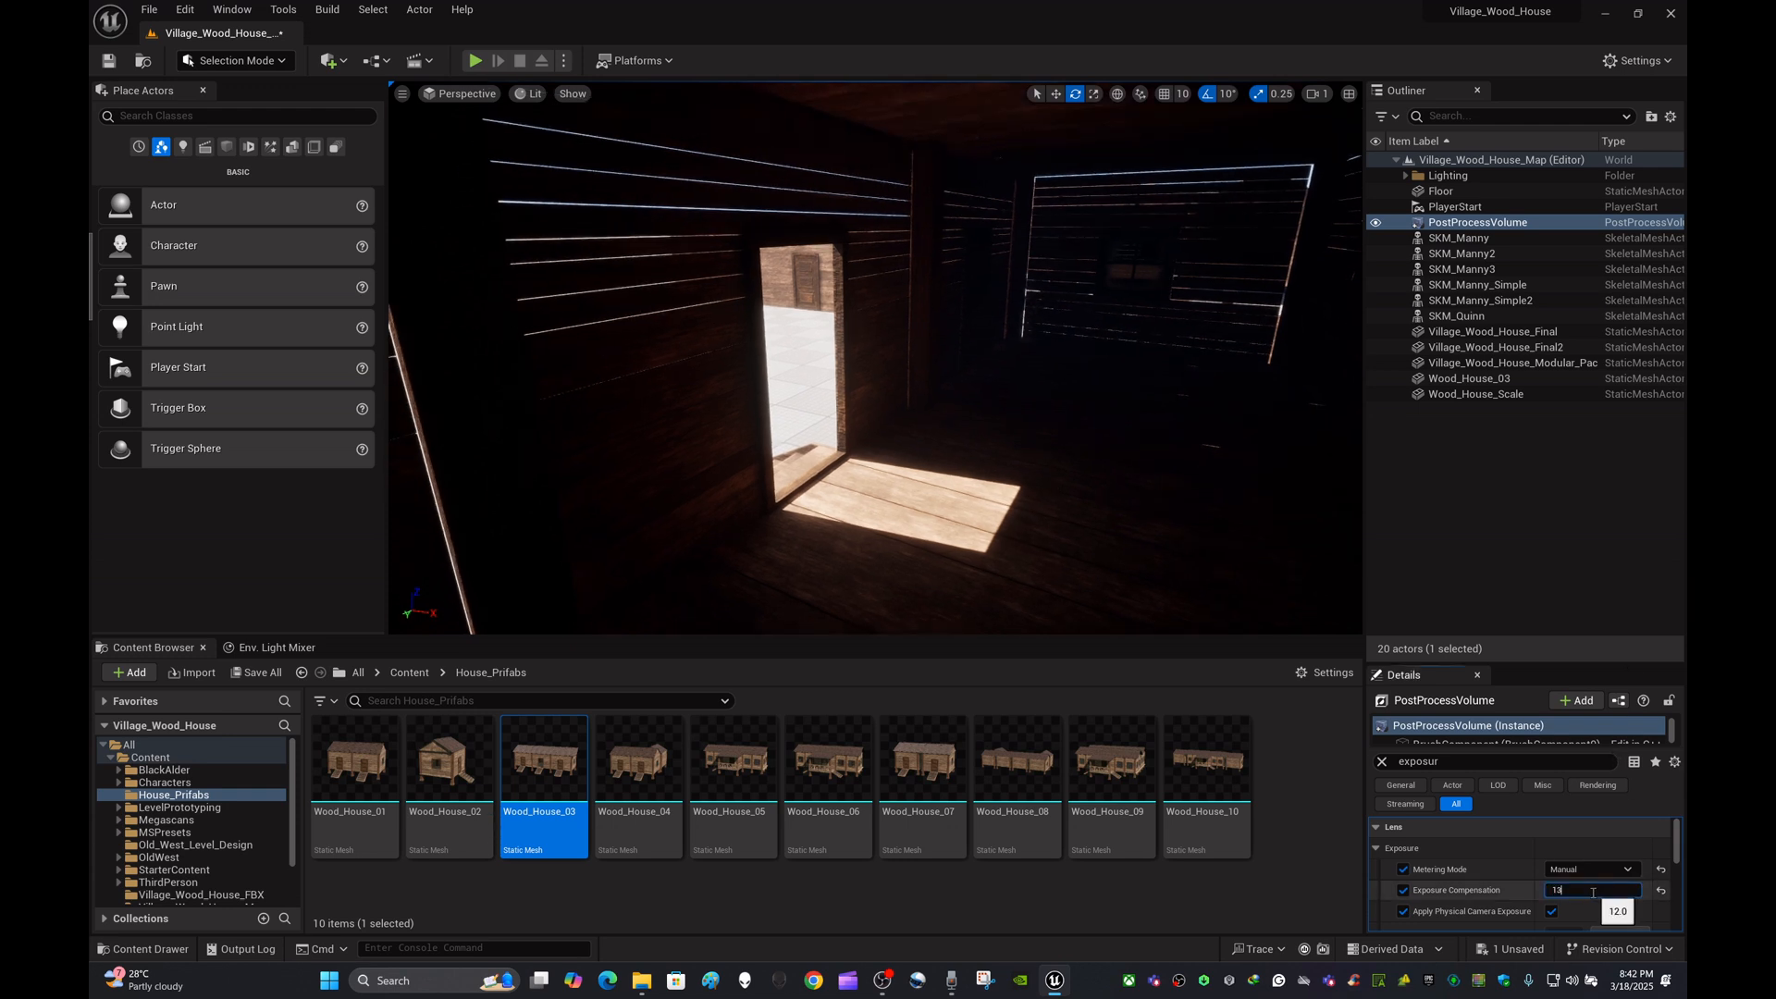
pyautogui.write('13')
pyautogui.press('Return')
pyautogui.click(1535, 566)
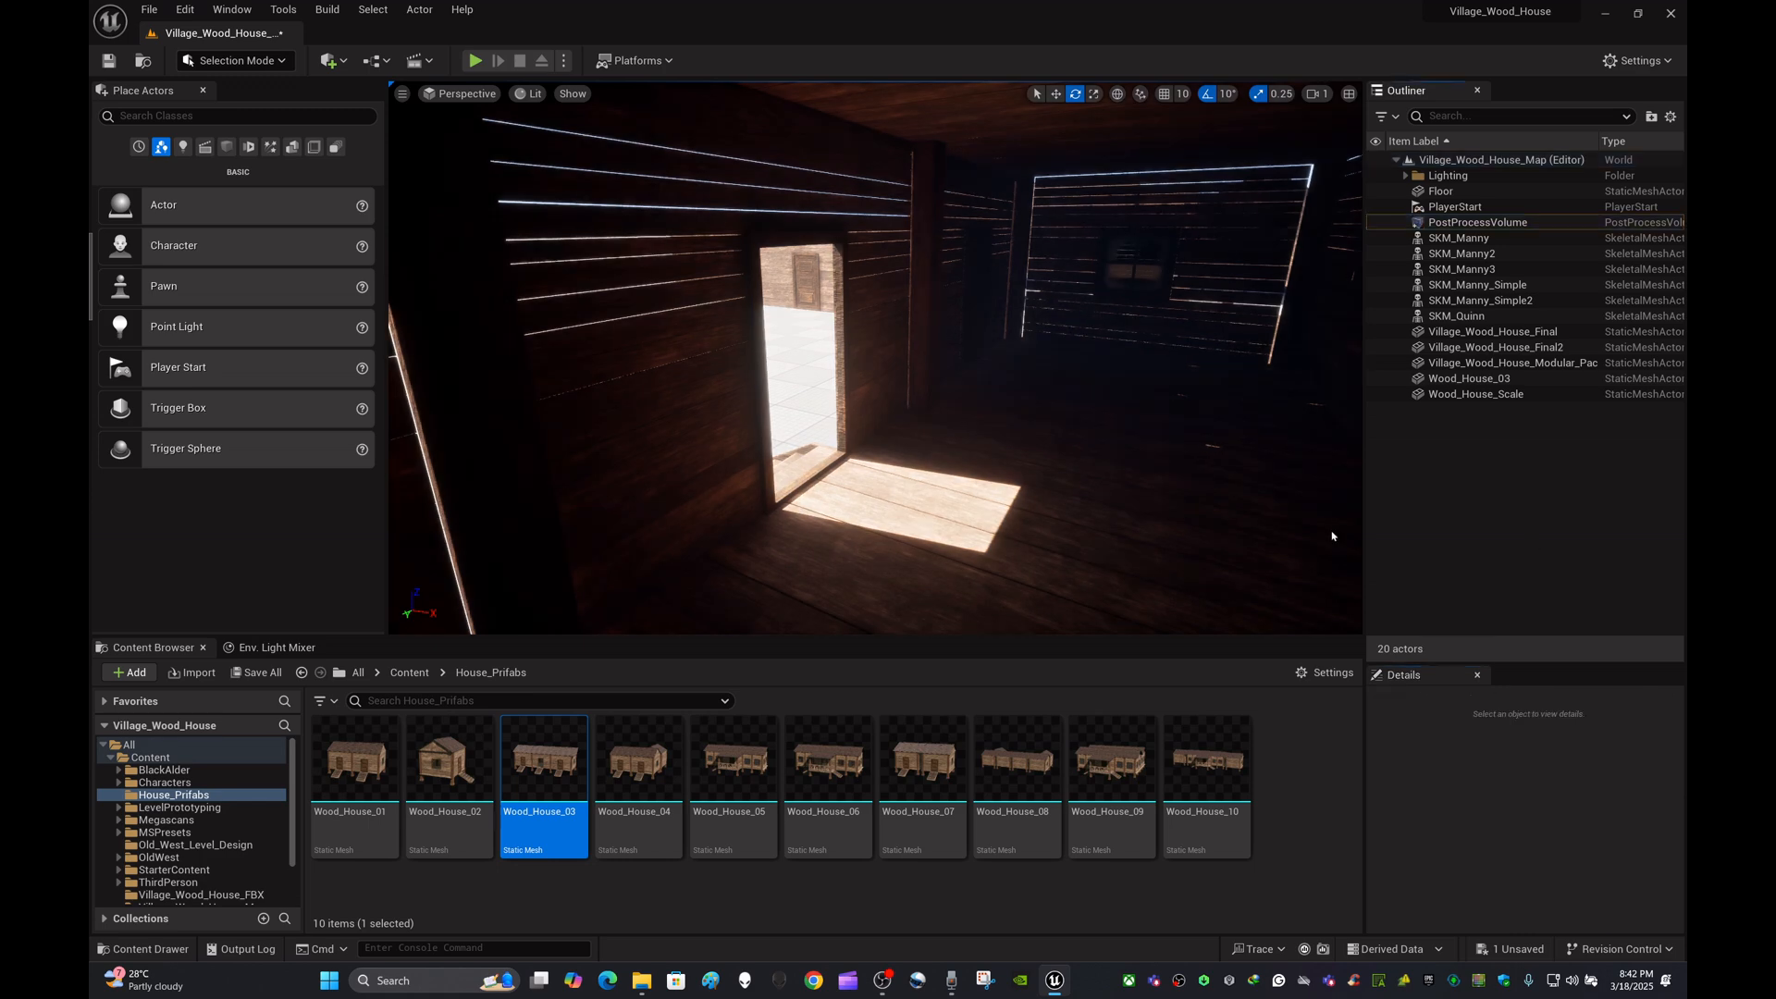
pyautogui.moveTo(1157, 508); pyautogui.dragTo(620, 537, button='right')
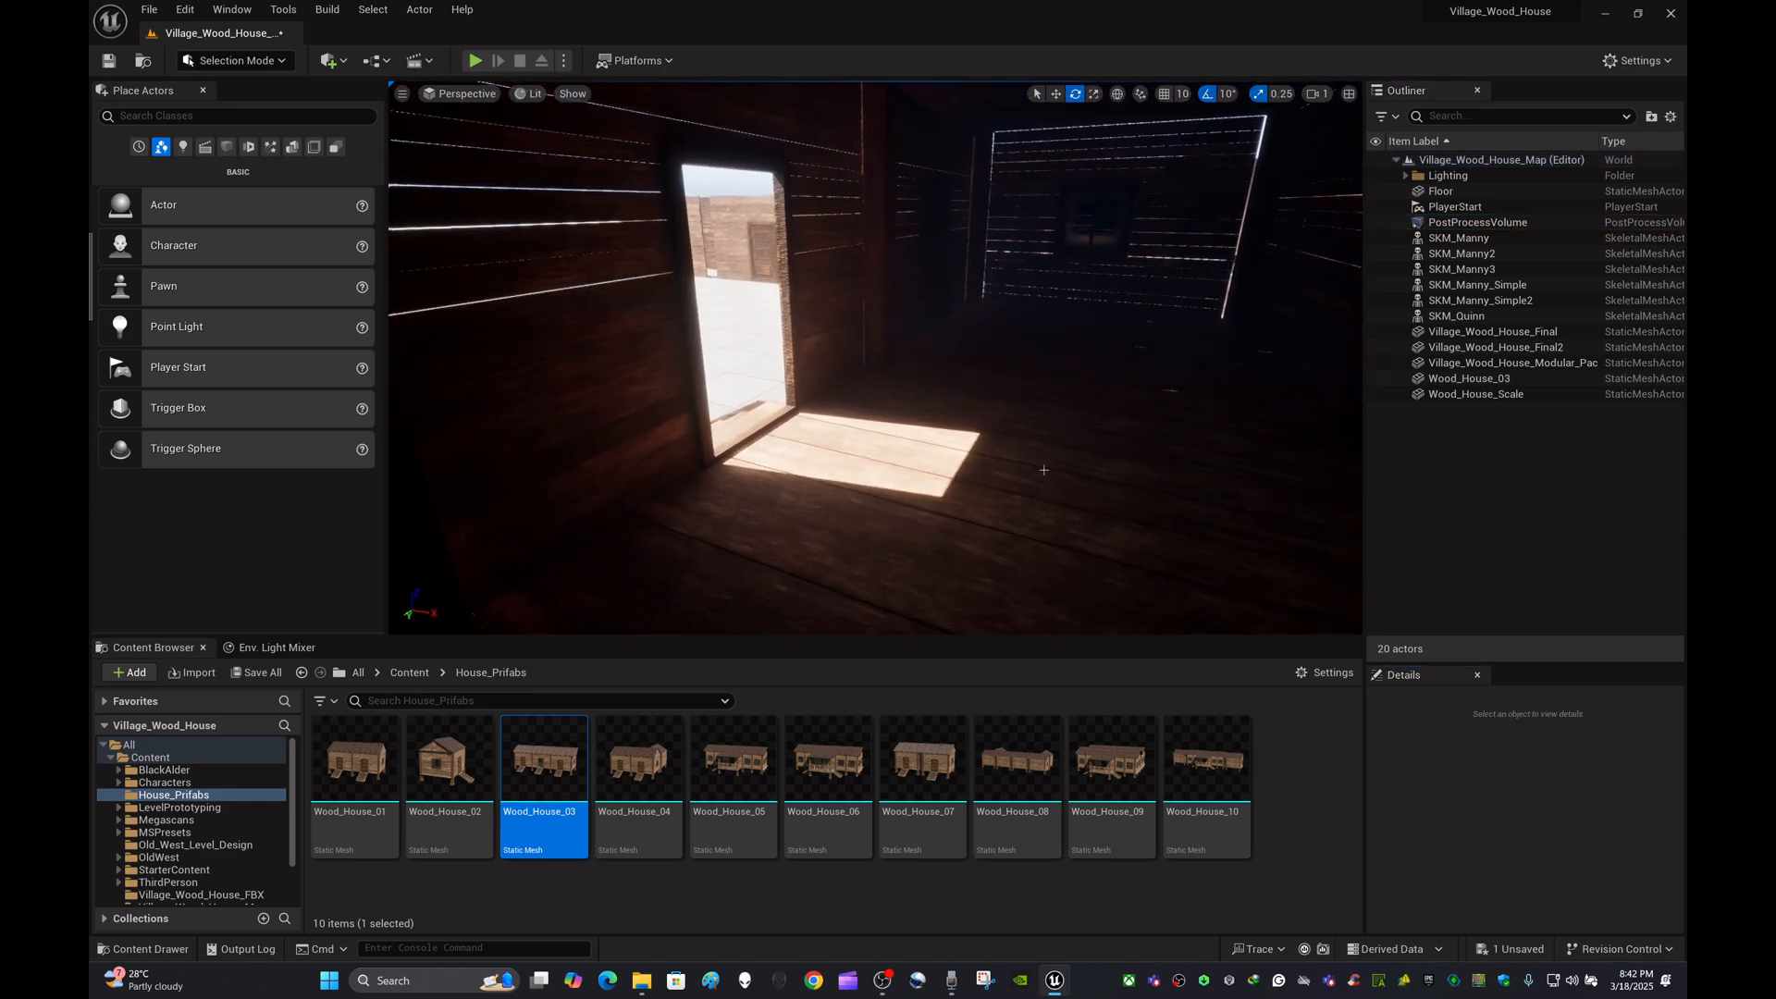
# Raise the PostProcessVolume's Exposure Compensation to 14 and check the brightness inside the house
pyautogui.click(1478, 222)
pyautogui.click(1584, 889)
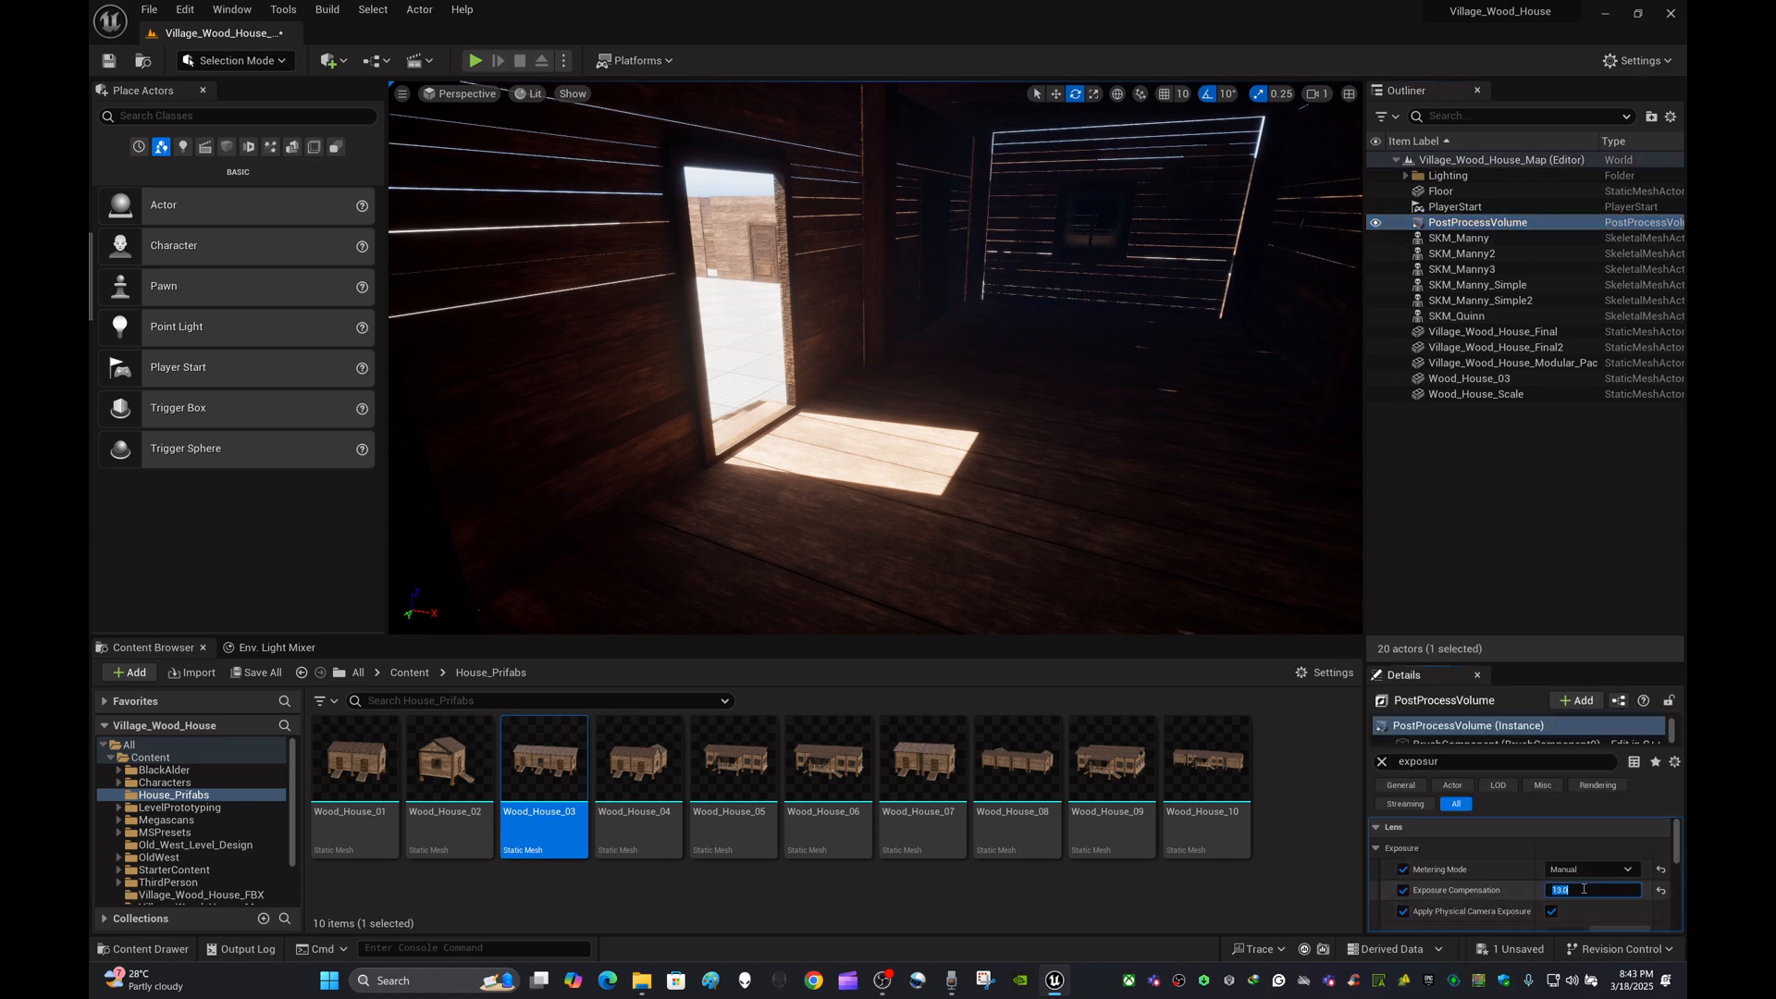
pyautogui.press('Return')
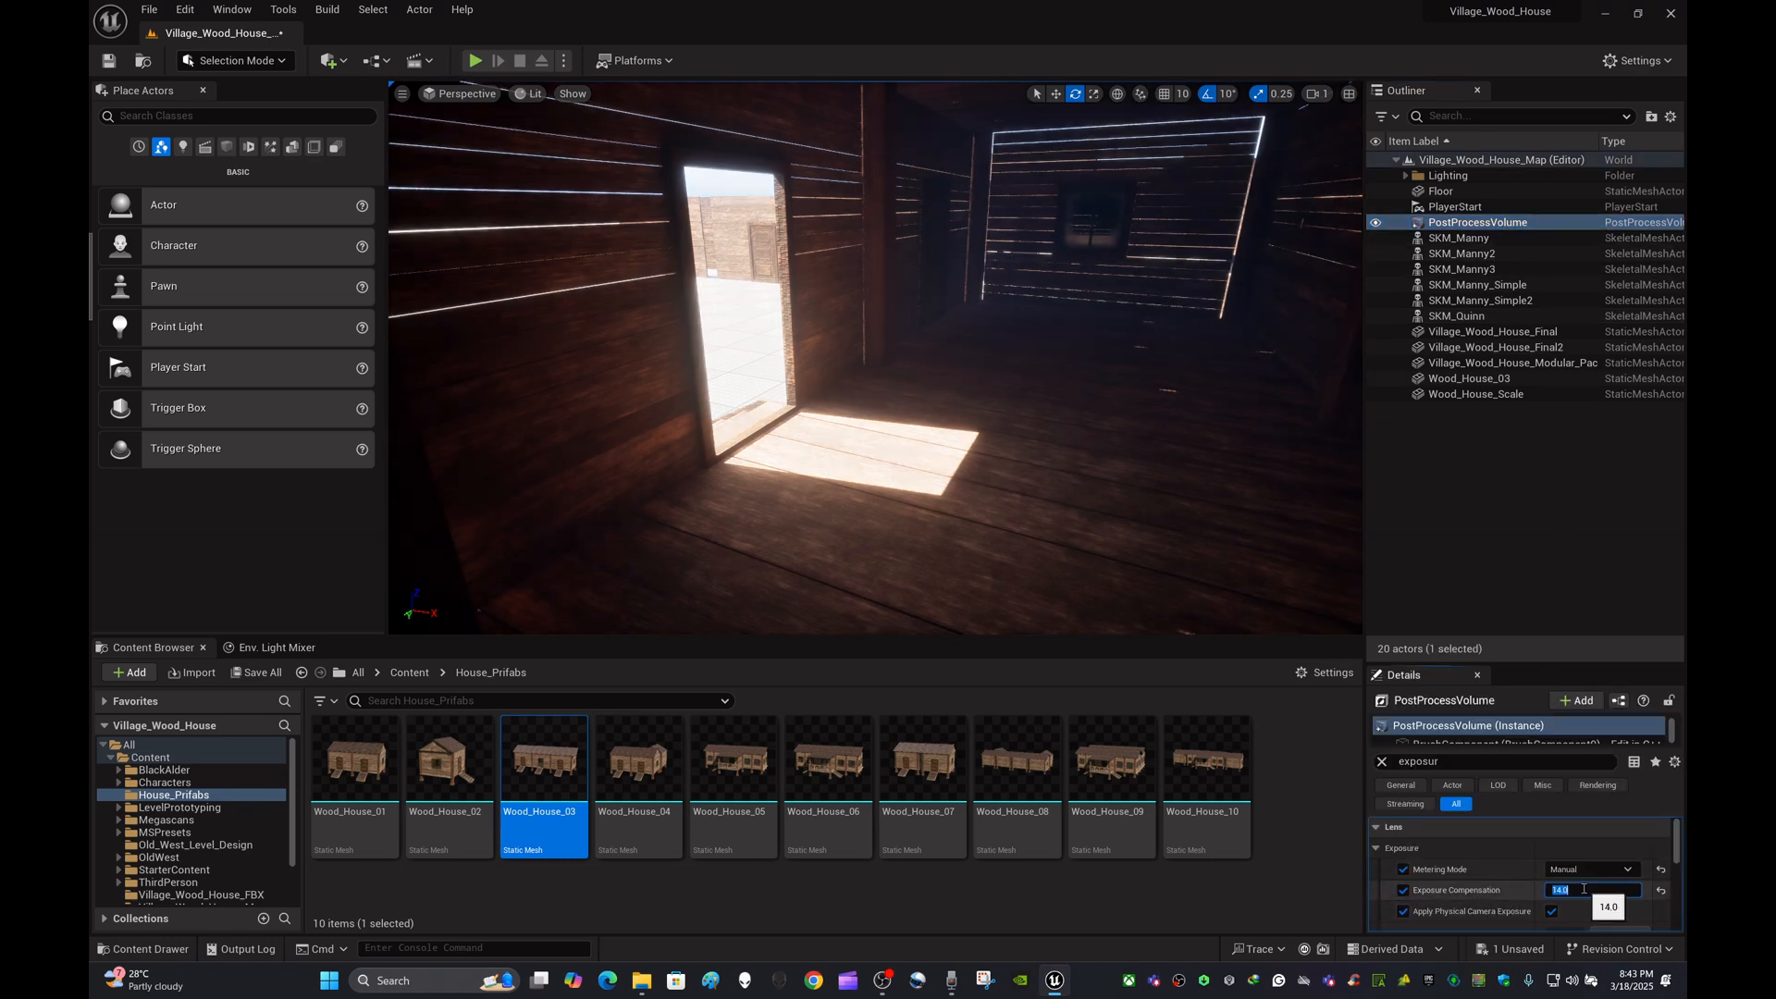
pyautogui.moveTo(1018, 417); pyautogui.dragTo(1332, 389, button='right')
pyautogui.moveTo(833, 361); pyautogui.dragTo(1323, 393, button='right')
pyautogui.moveTo(1360, 454); pyautogui.dragTo(1172, 405, button='right')
pyautogui.press('Escape')
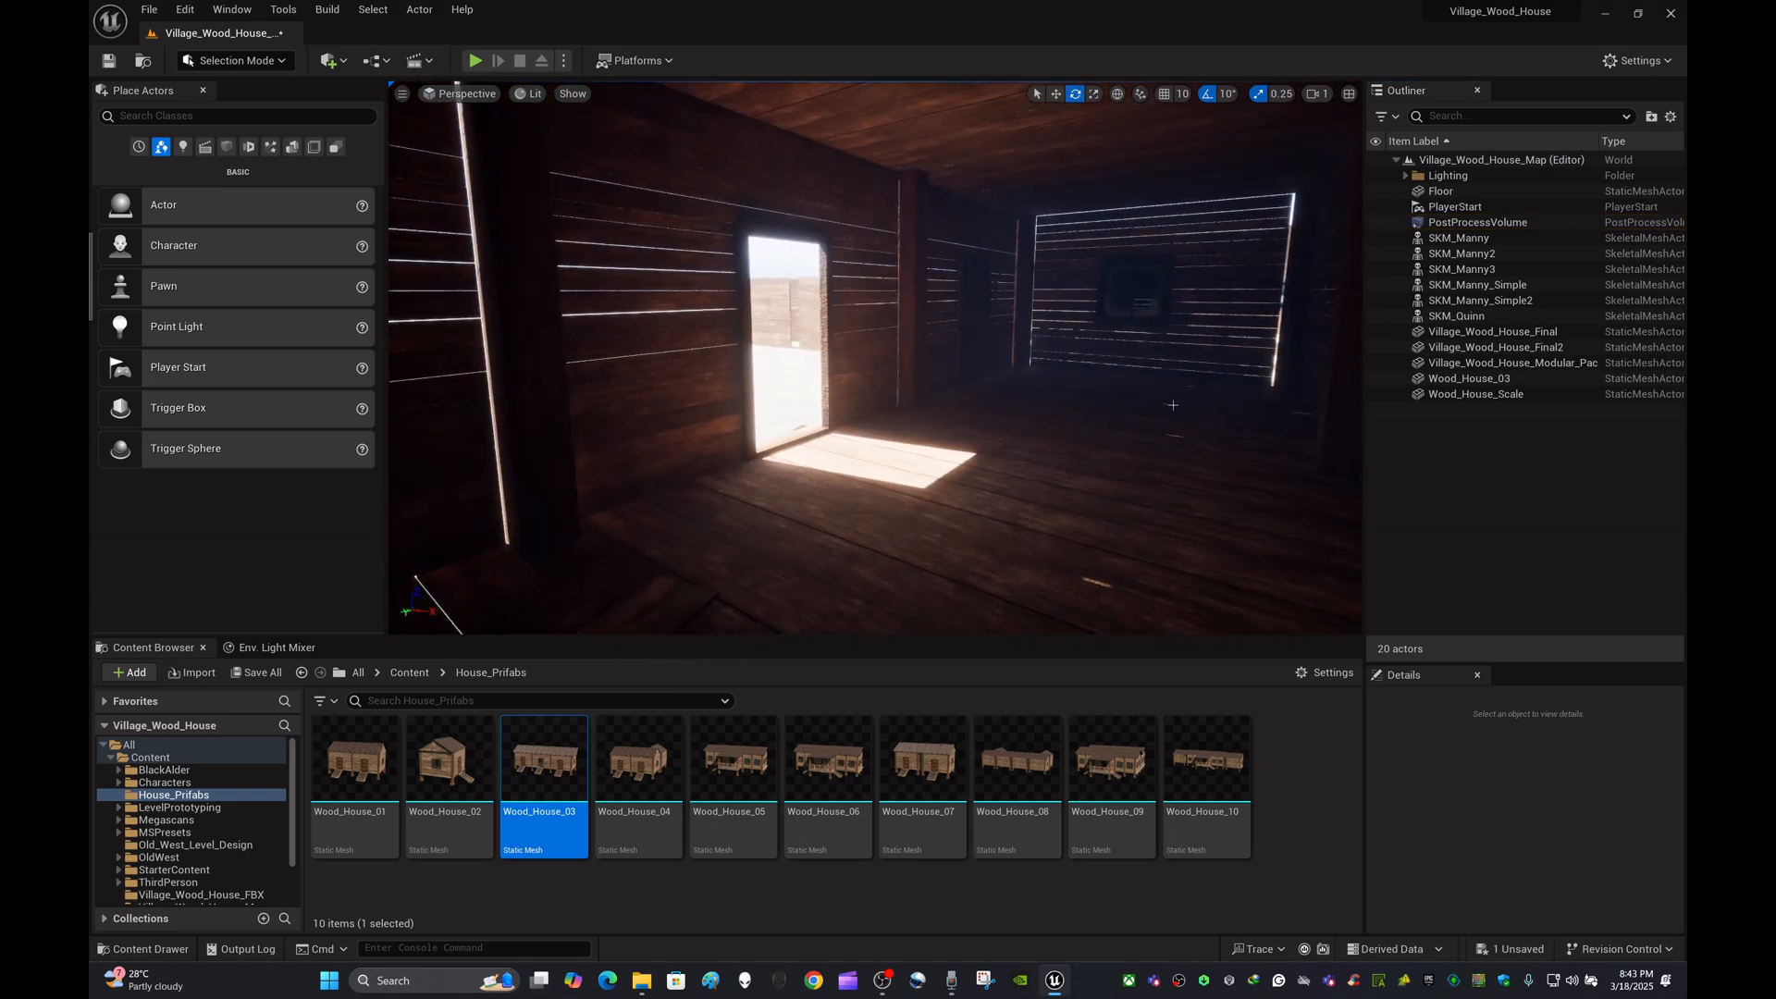
# Clear the "exposur" property filter from the PostProcessVolume's details and deselect the volume
pyautogui.click(1514, 482)
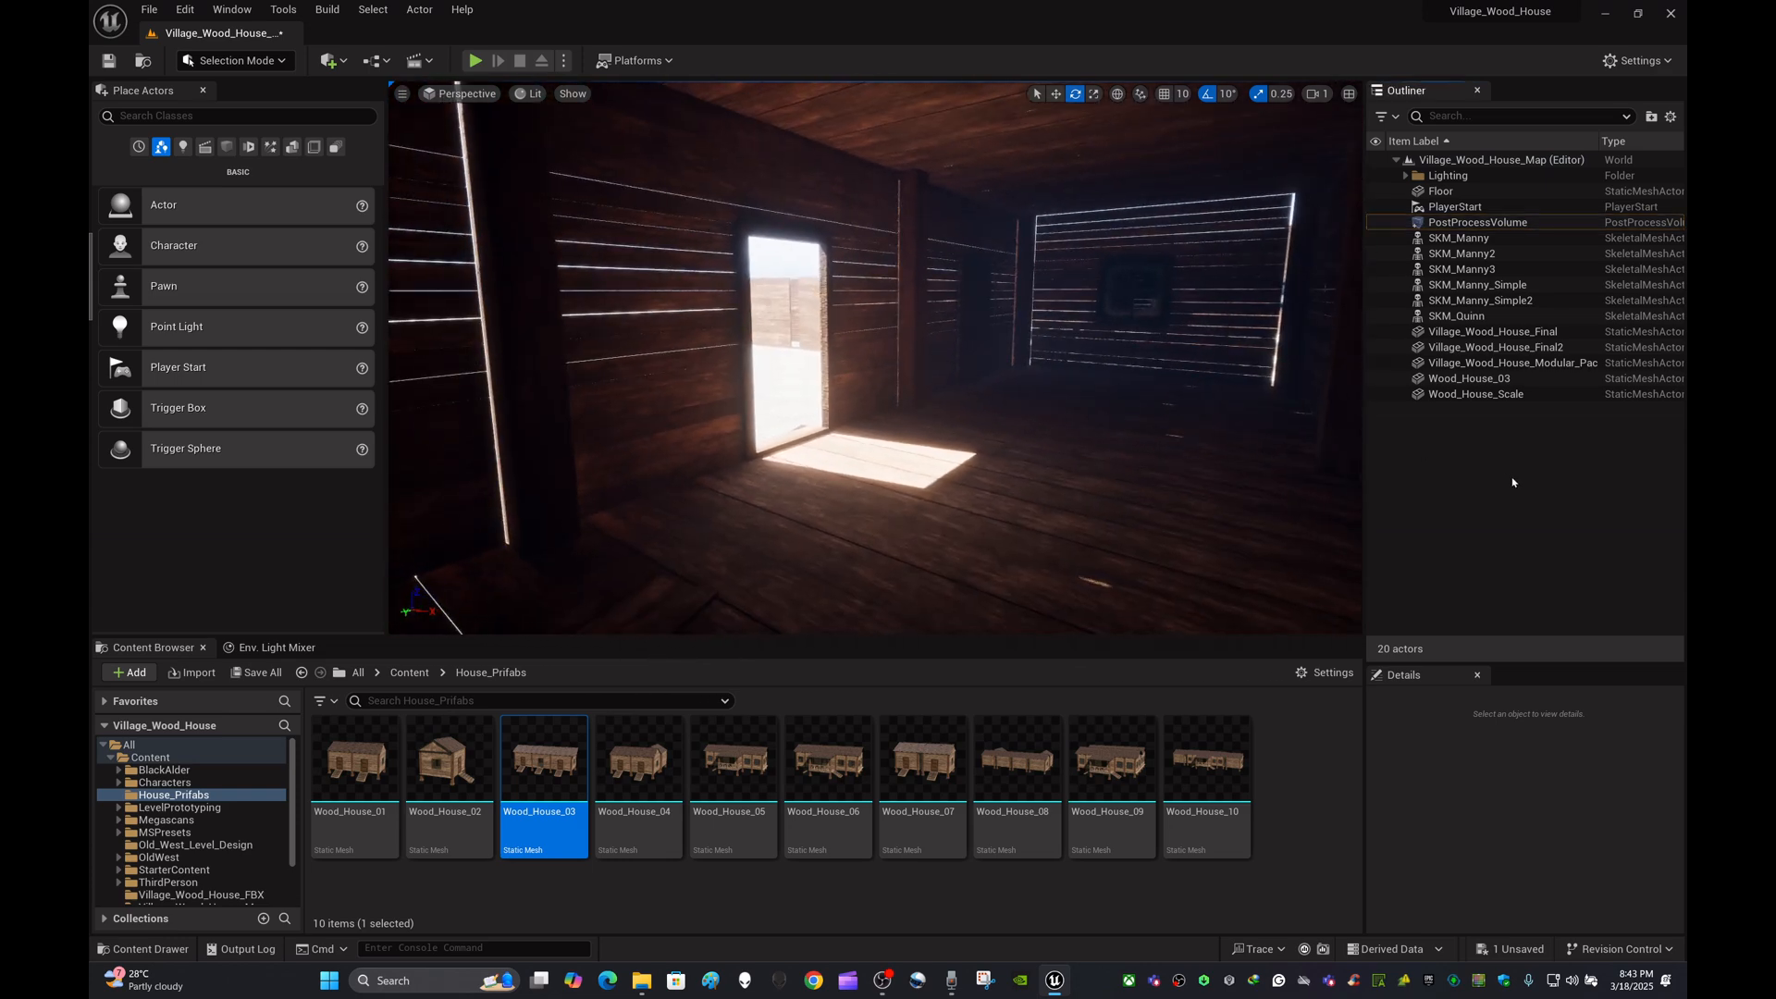
pyautogui.click(1479, 223)
pyautogui.click(1559, 488)
pyautogui.click(1473, 223)
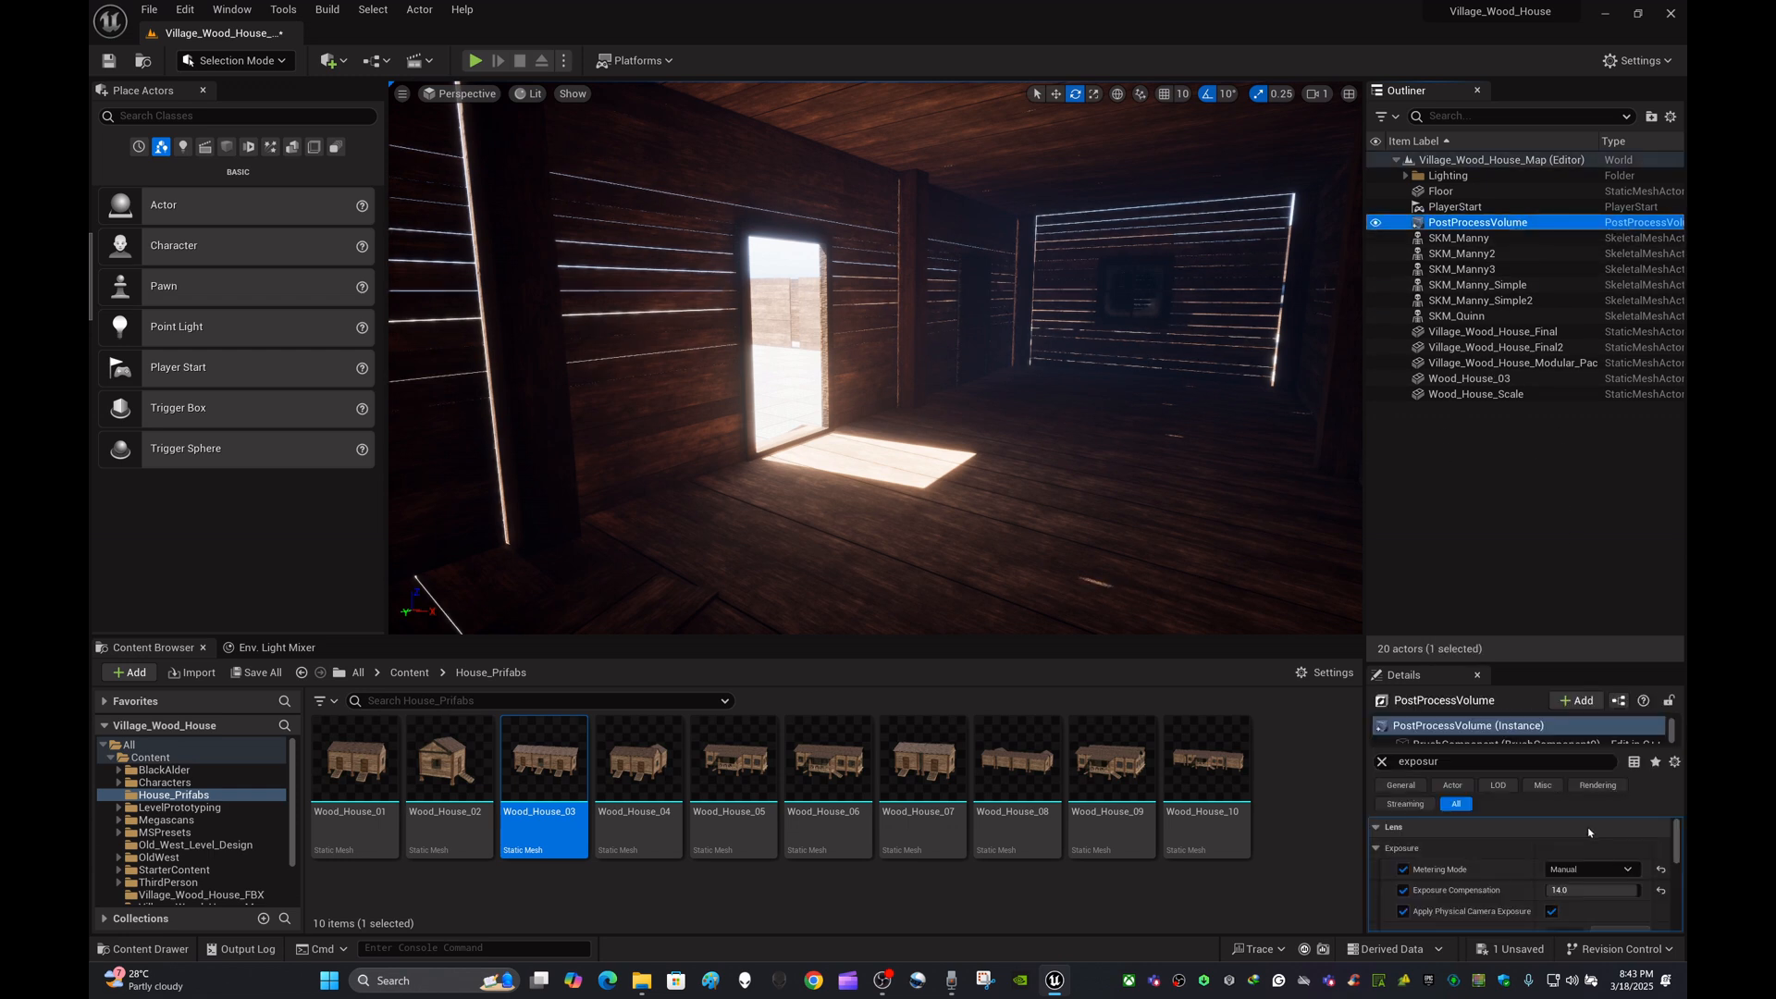
pyautogui.moveTo(1456, 763); pyautogui.dragTo(1404, 751)
pyautogui.press('BackSpace')
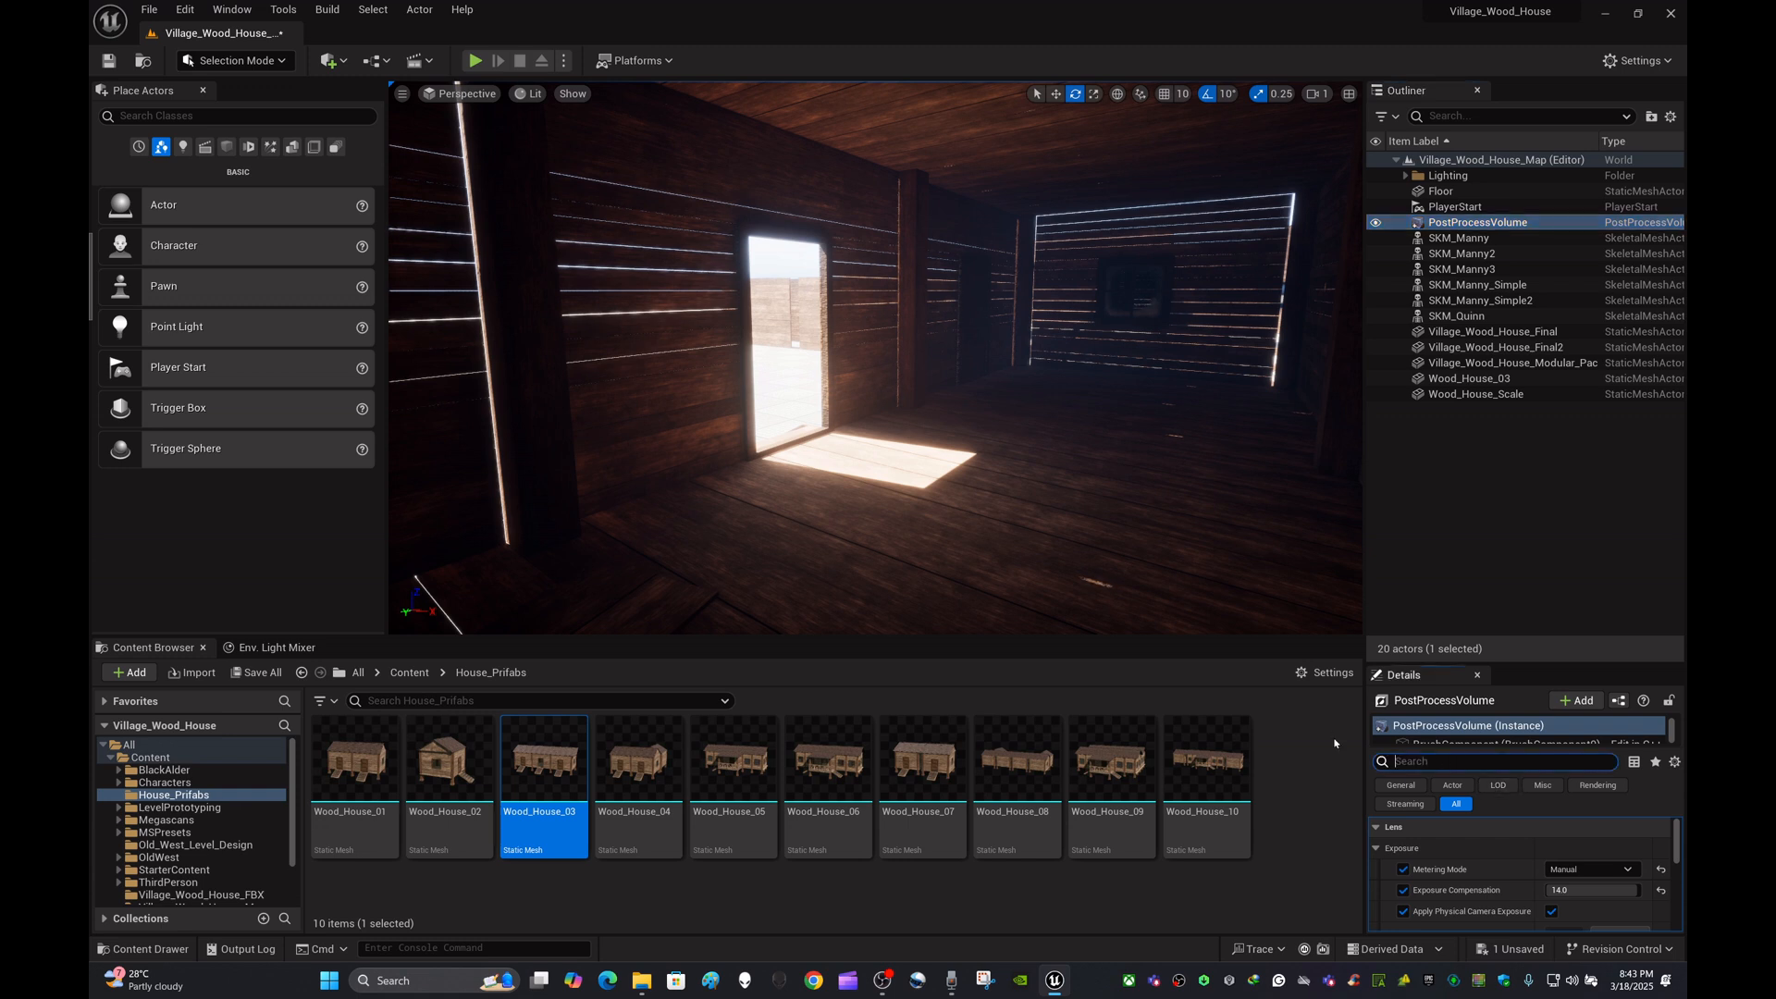
pyautogui.click(1496, 461)
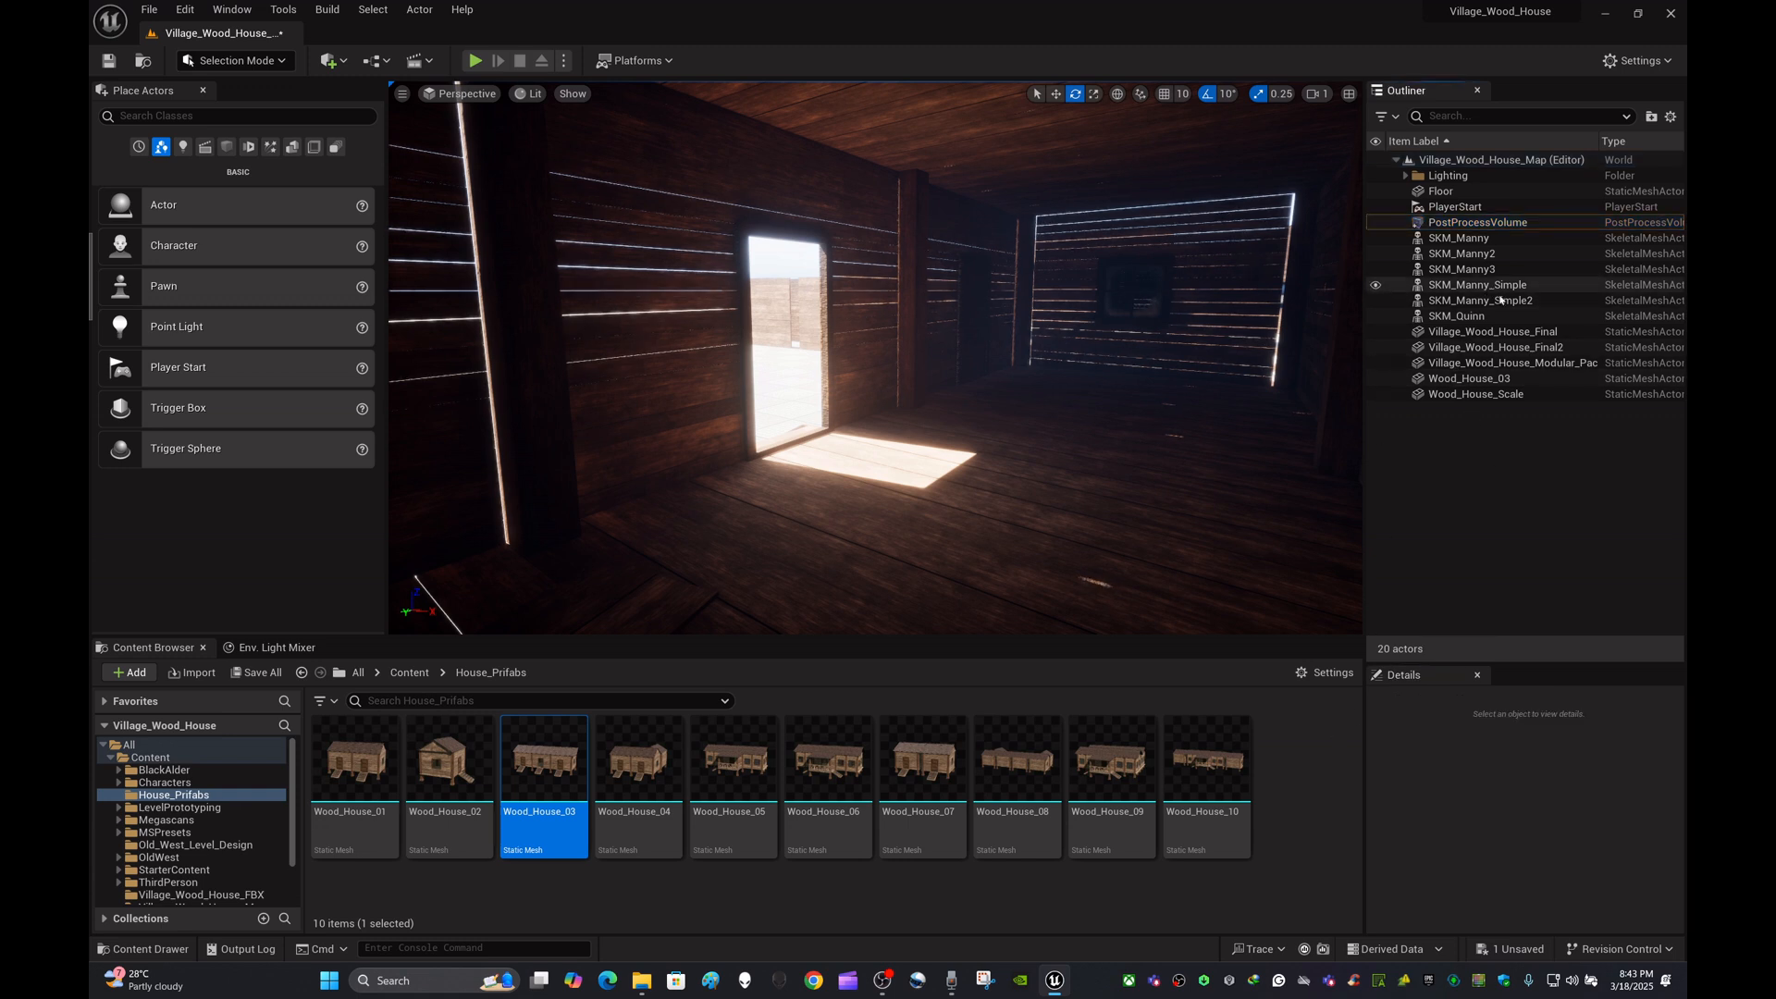
# Find the volumetric settings of the ExponentialHeightFog in the Lighting folder and enable Volumetric Fog
pyautogui.click(1405, 176)
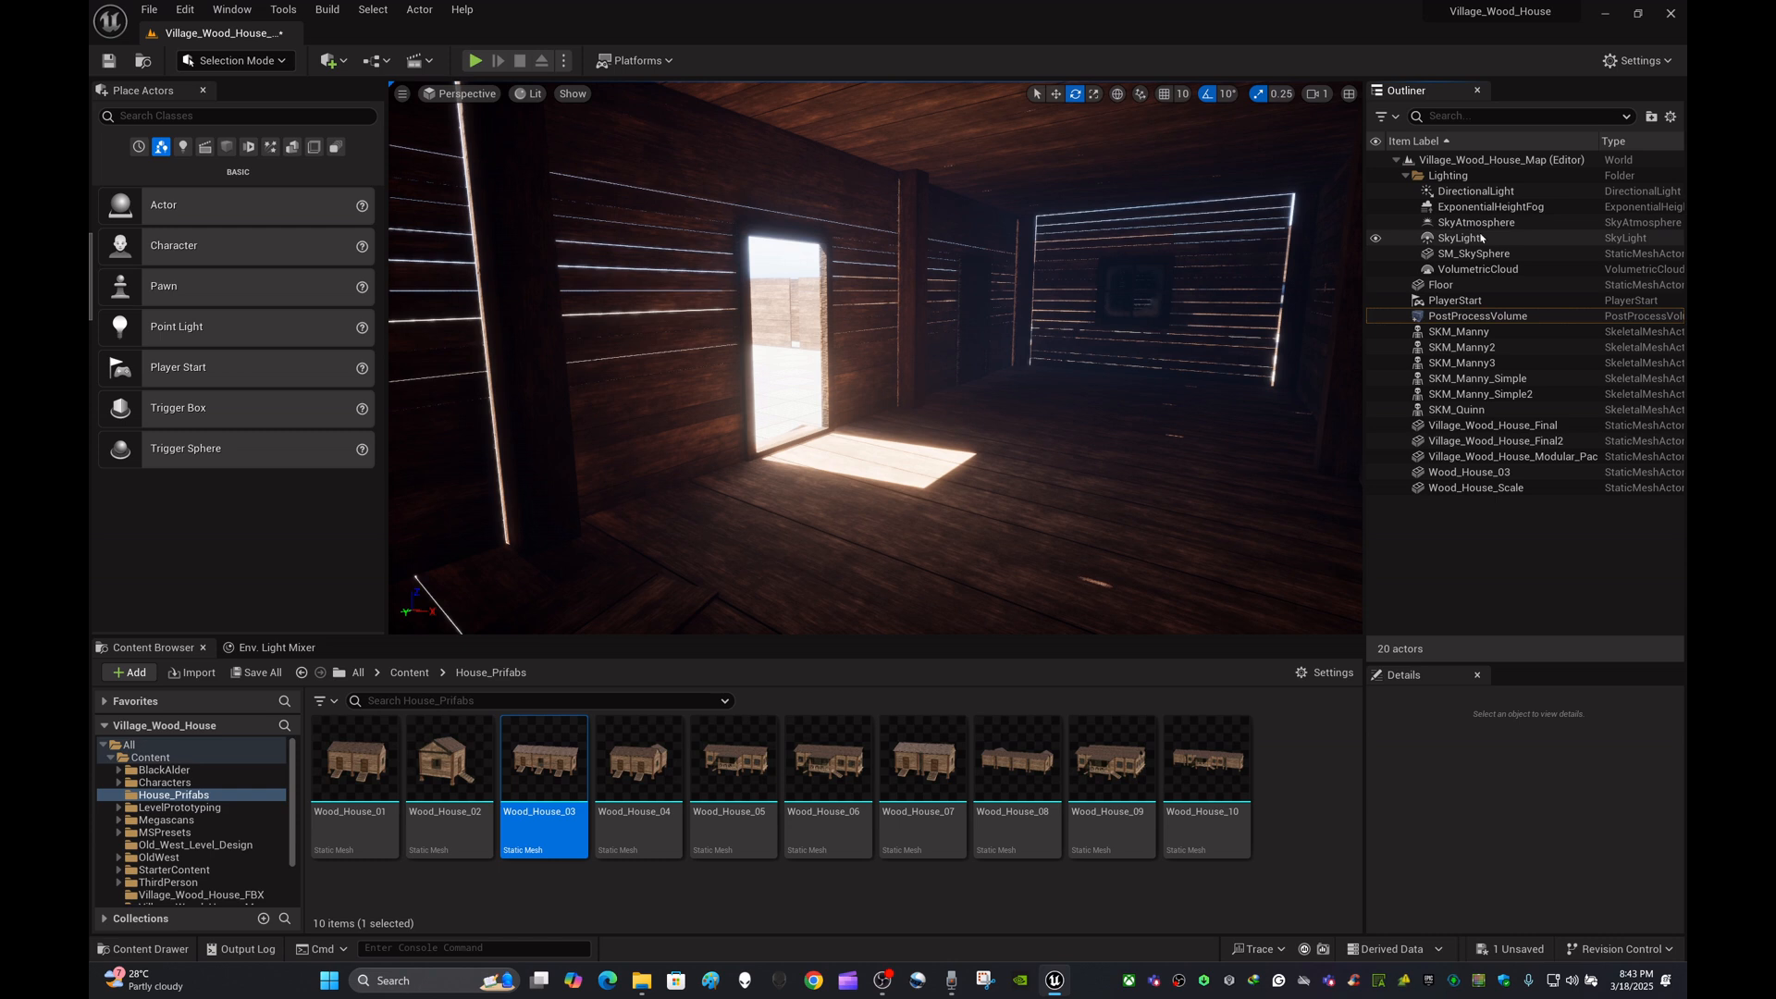
pyautogui.click(1524, 209)
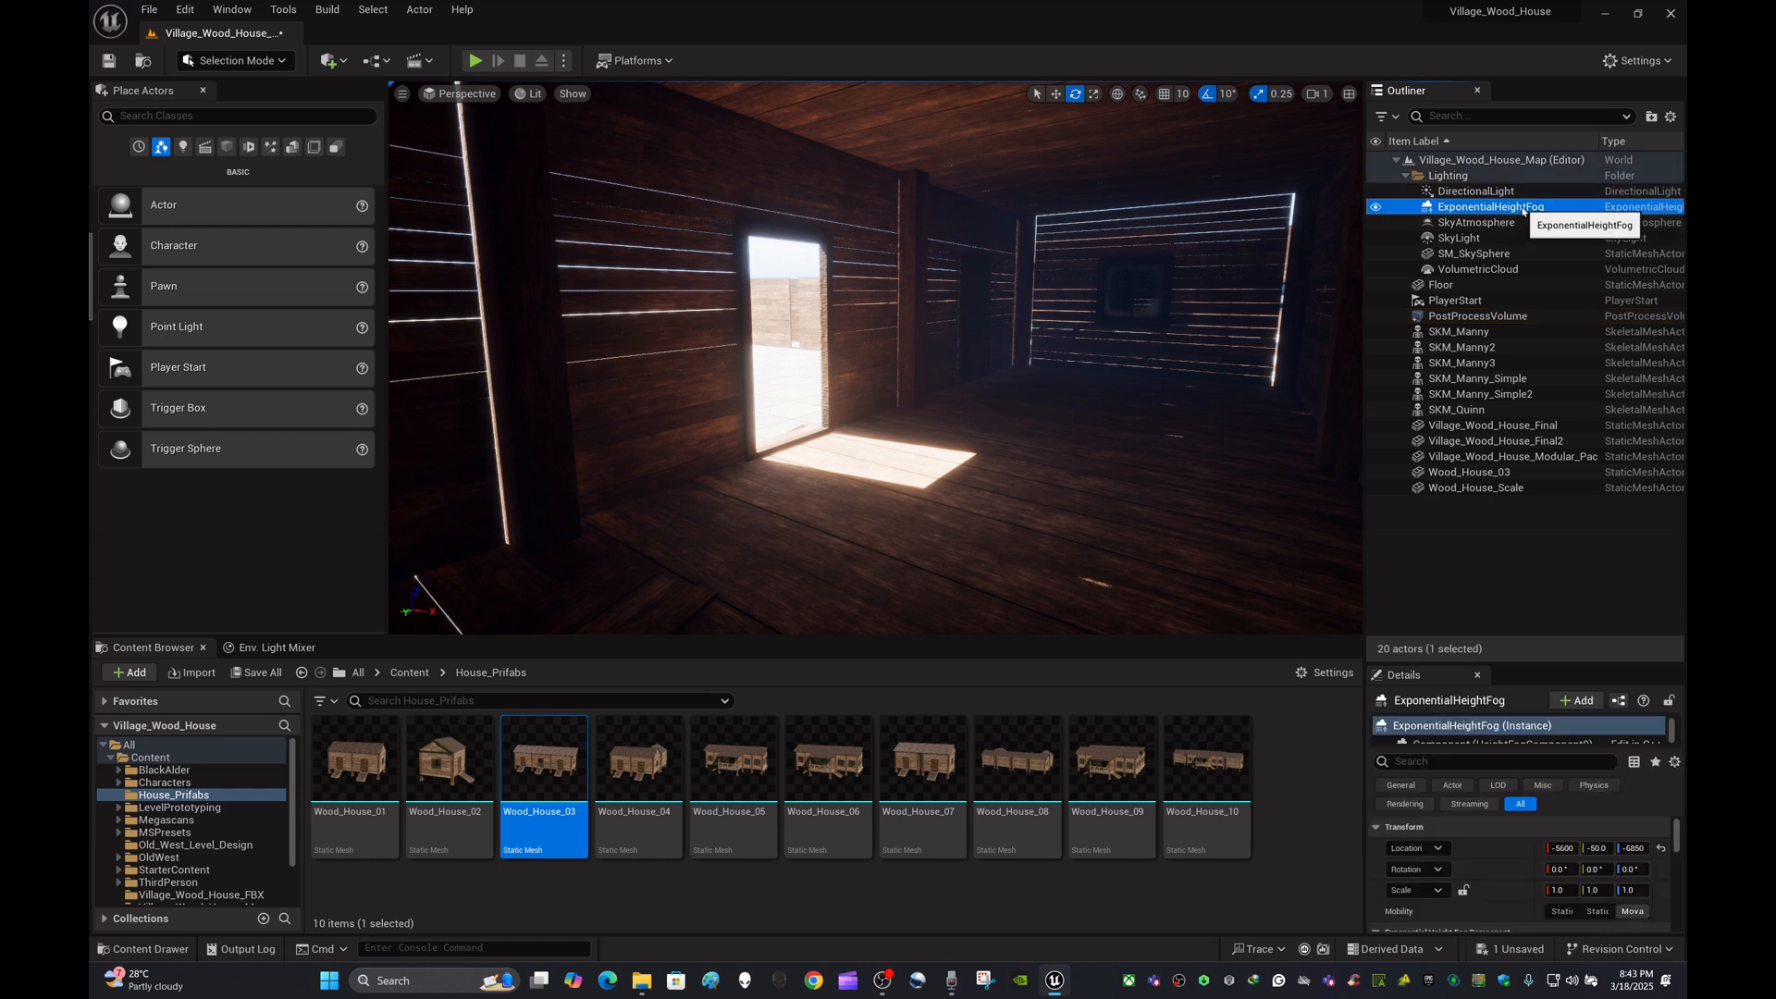
pyautogui.click(1413, 764)
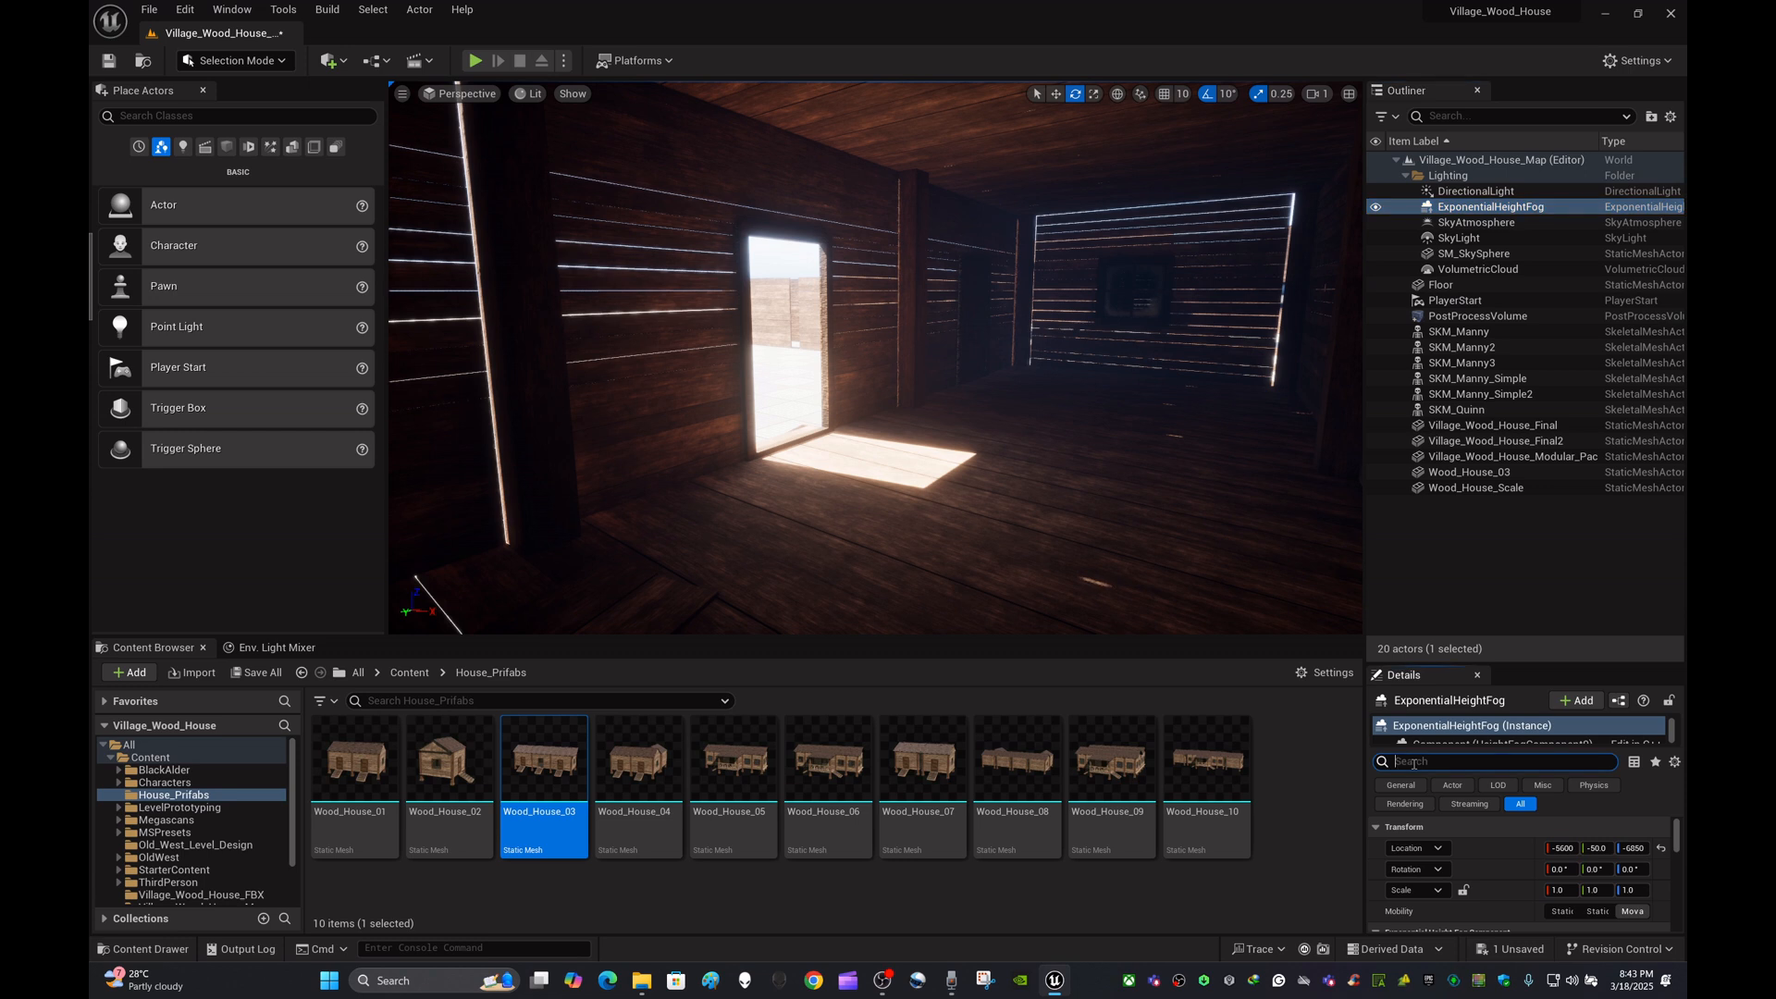
pyautogui.write('vol')
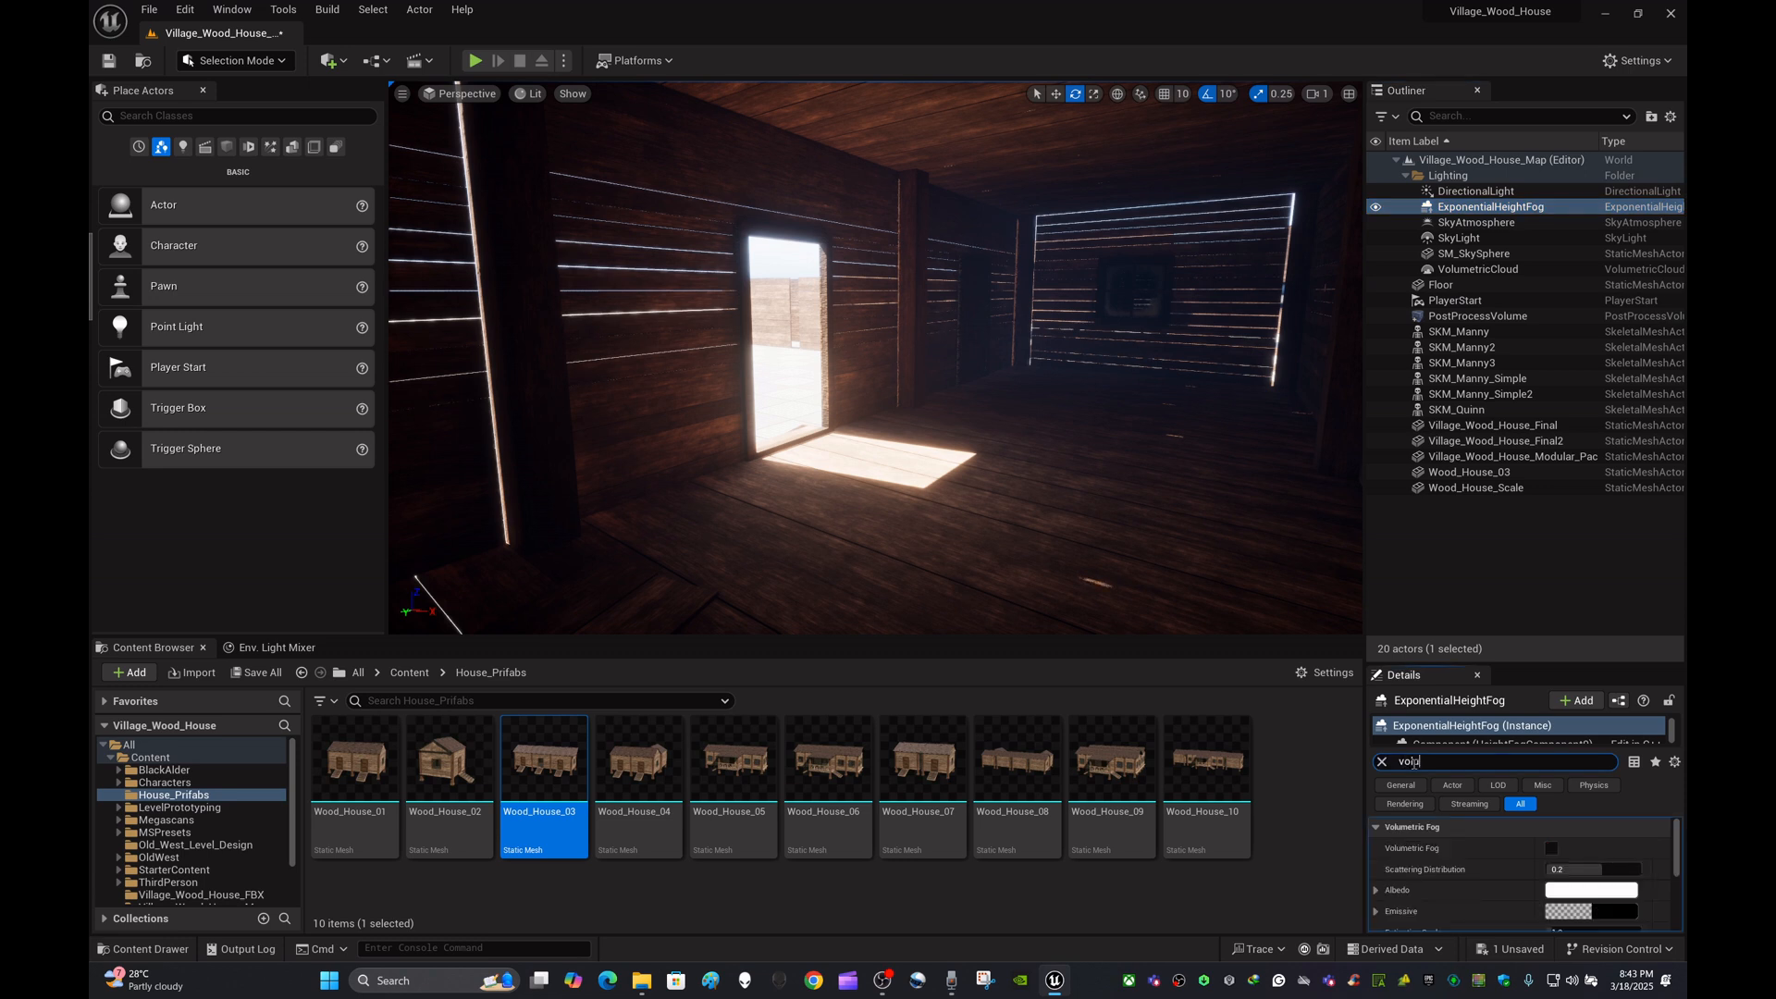
pyautogui.write('u')
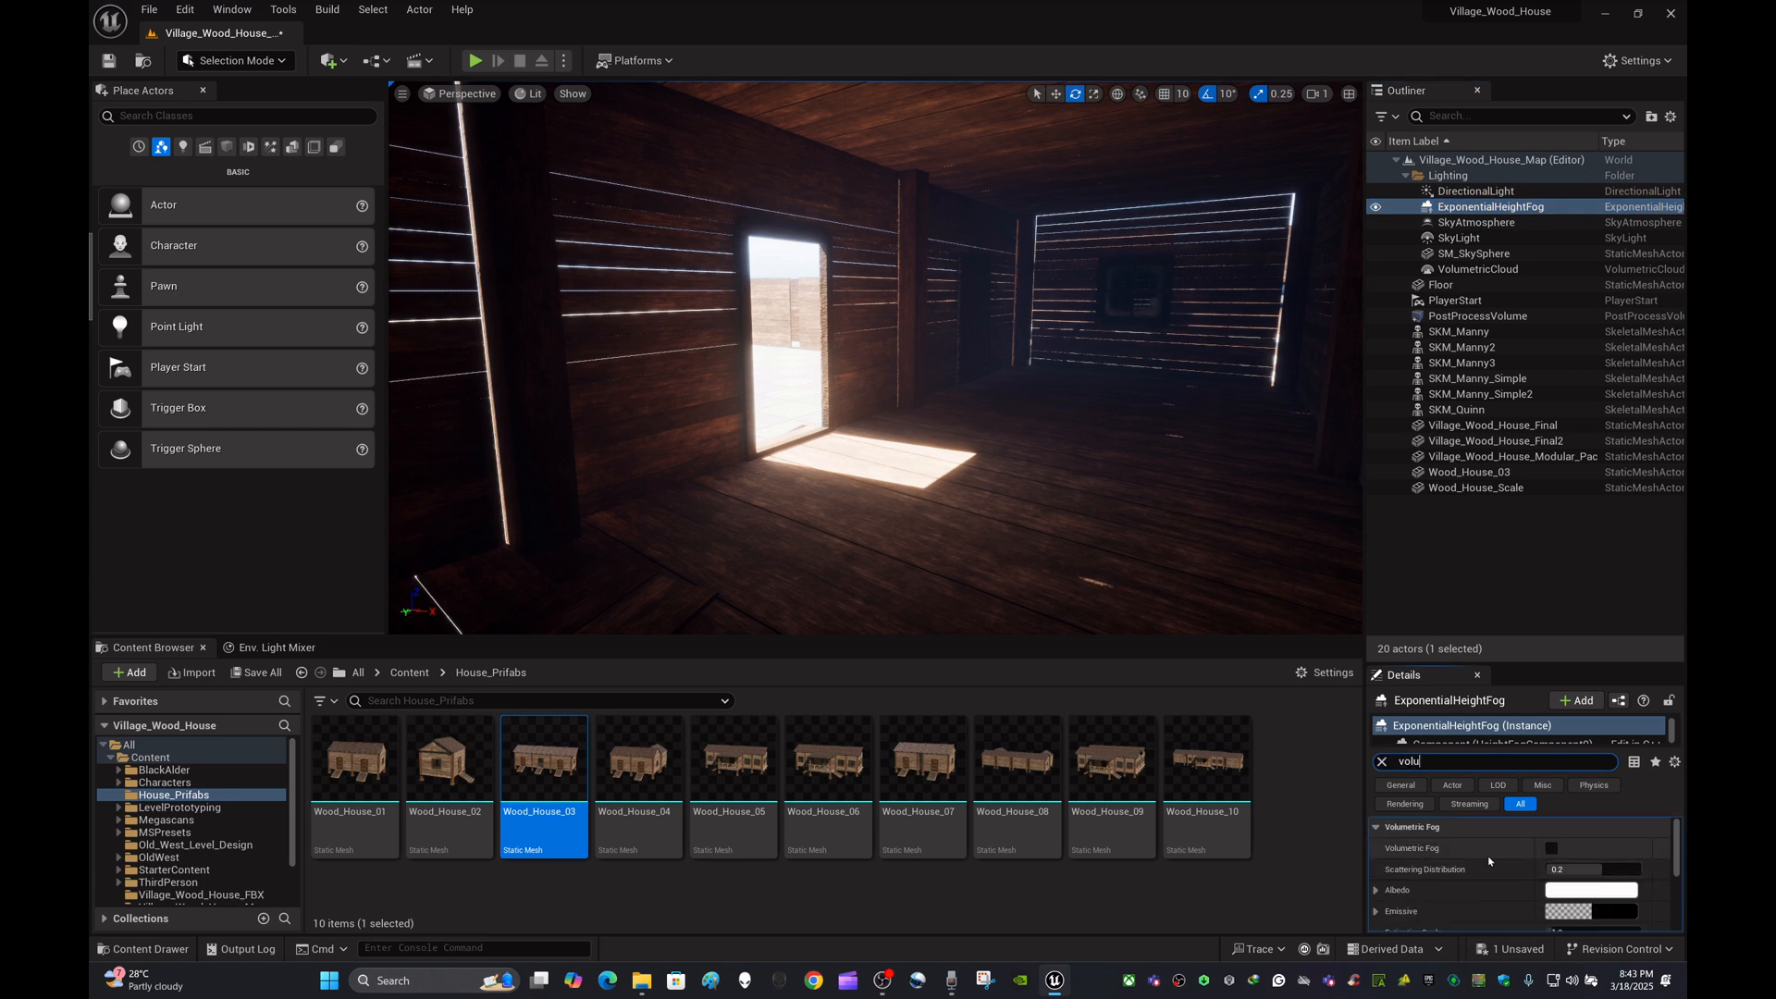
pyautogui.click(1552, 849)
pyautogui.click(1553, 849)
pyautogui.click(1553, 850)
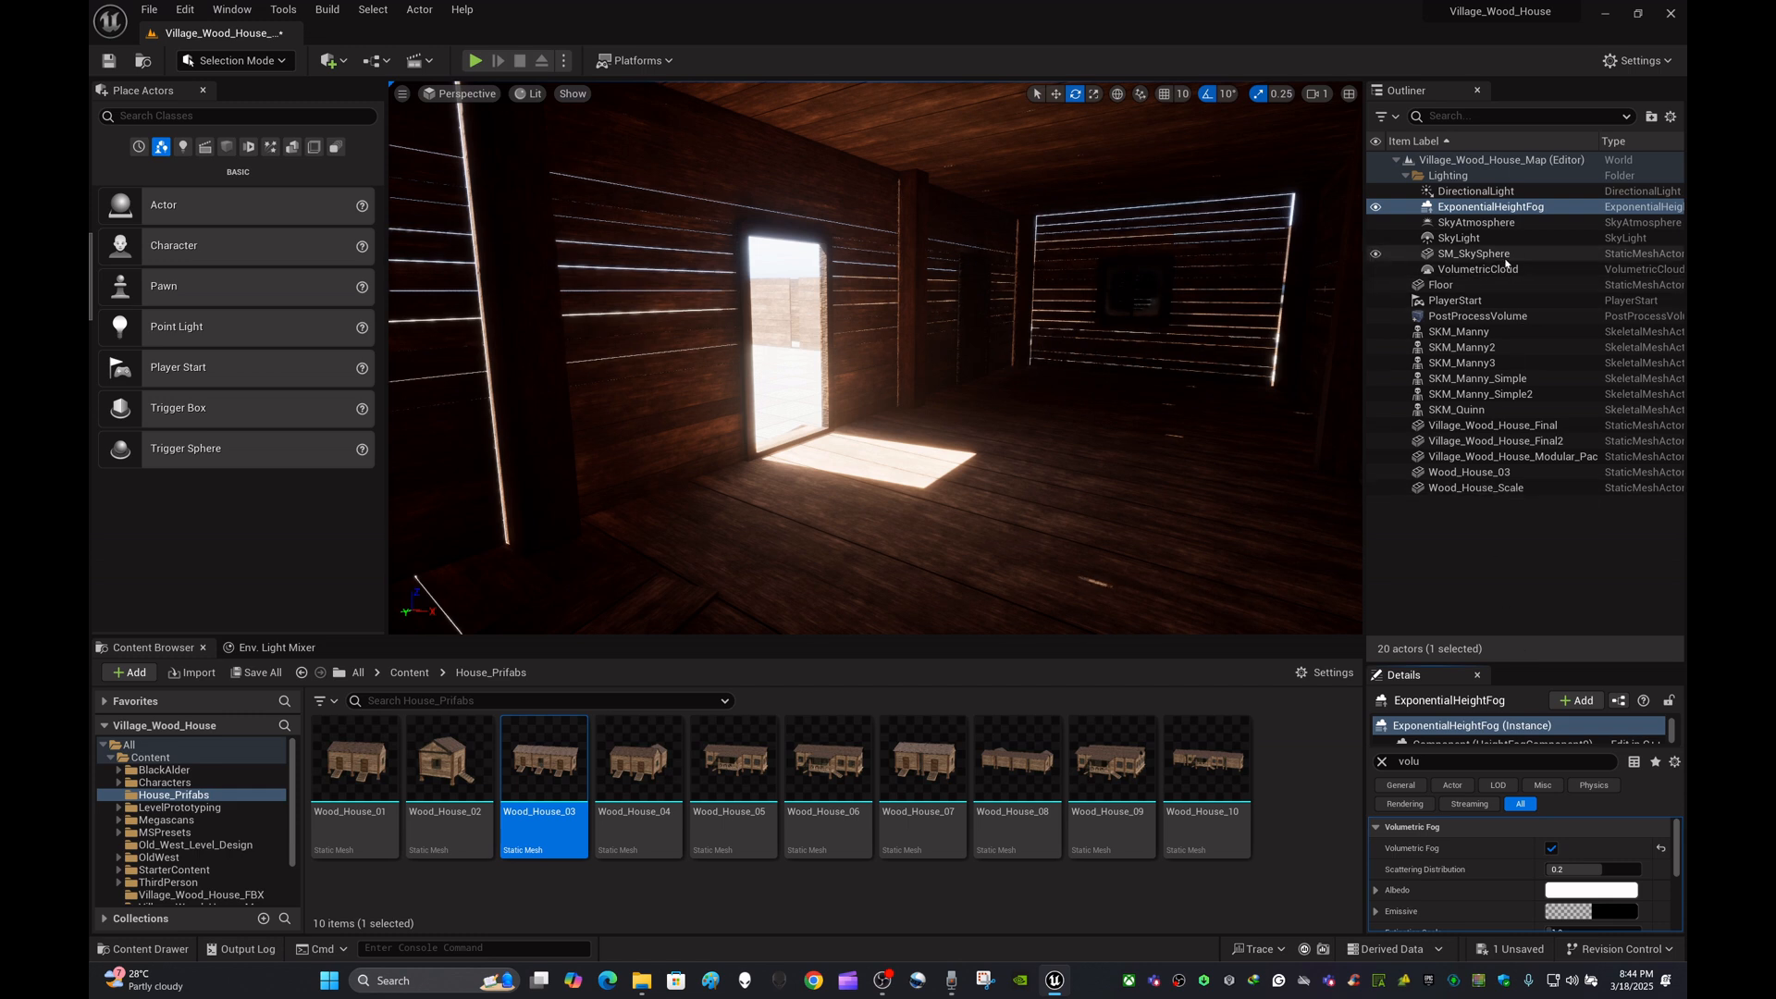
# Set the DirectionalLight's Volumetric Scattering Intensity to 4
pyautogui.click(1502, 192)
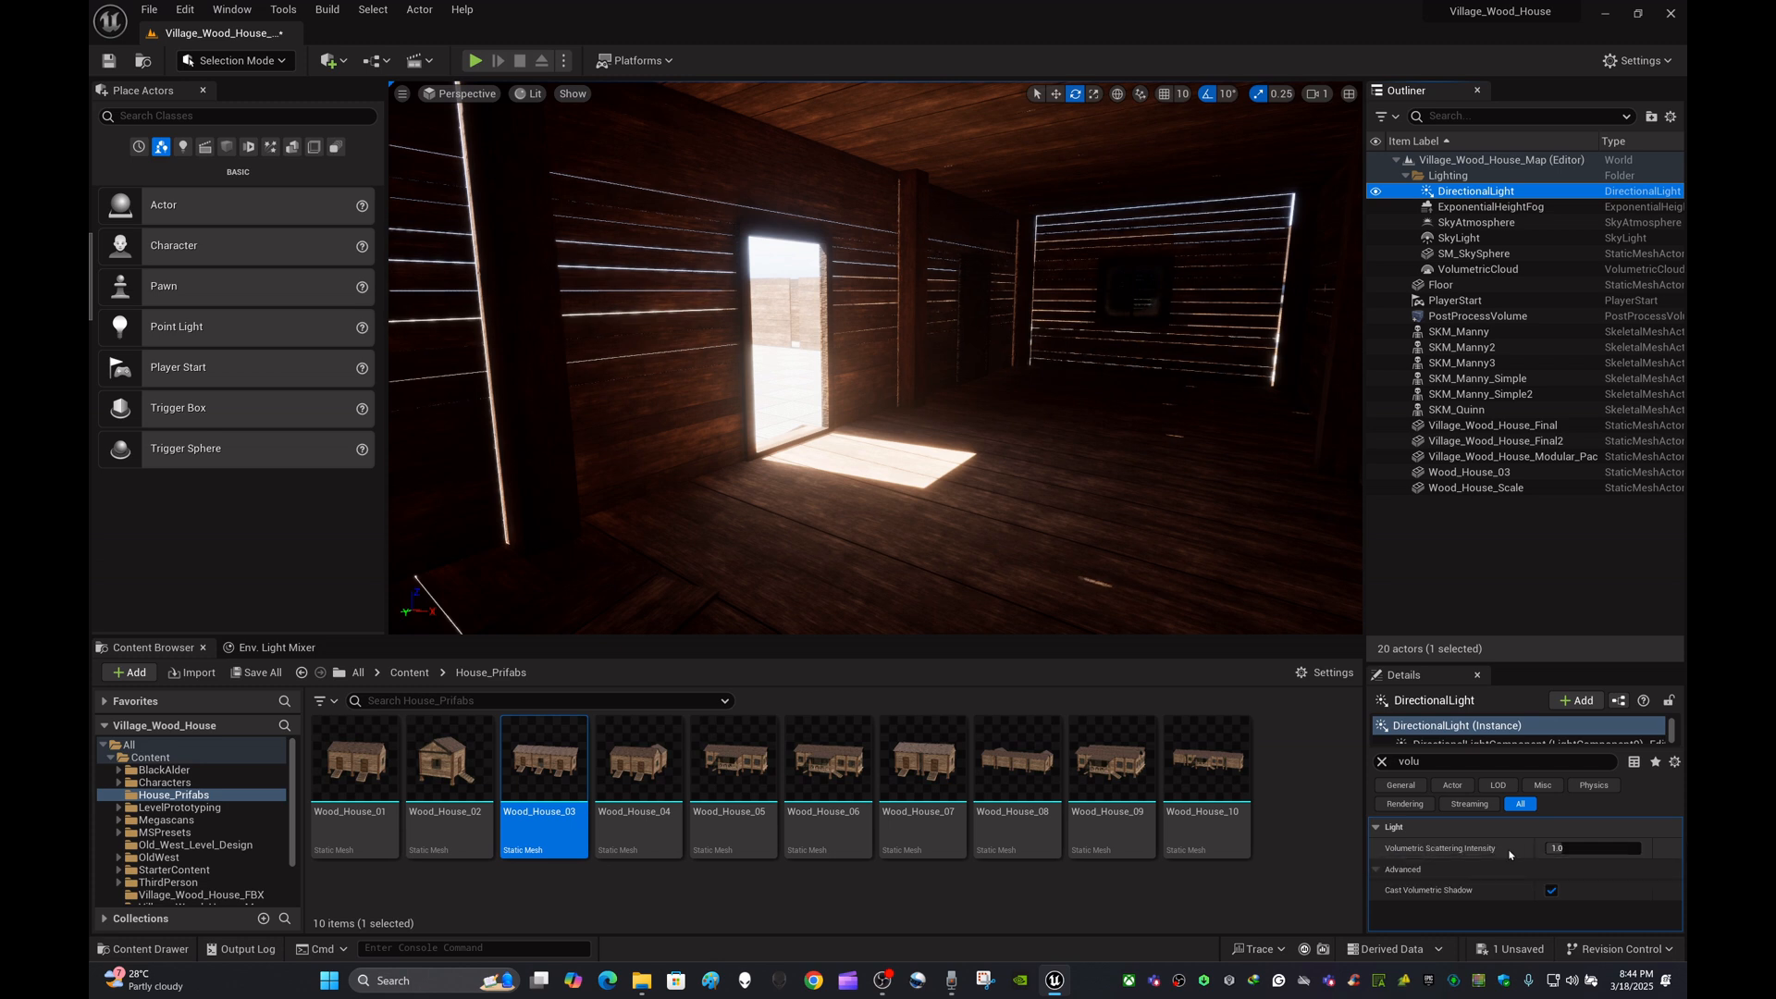
pyautogui.click(1559, 848)
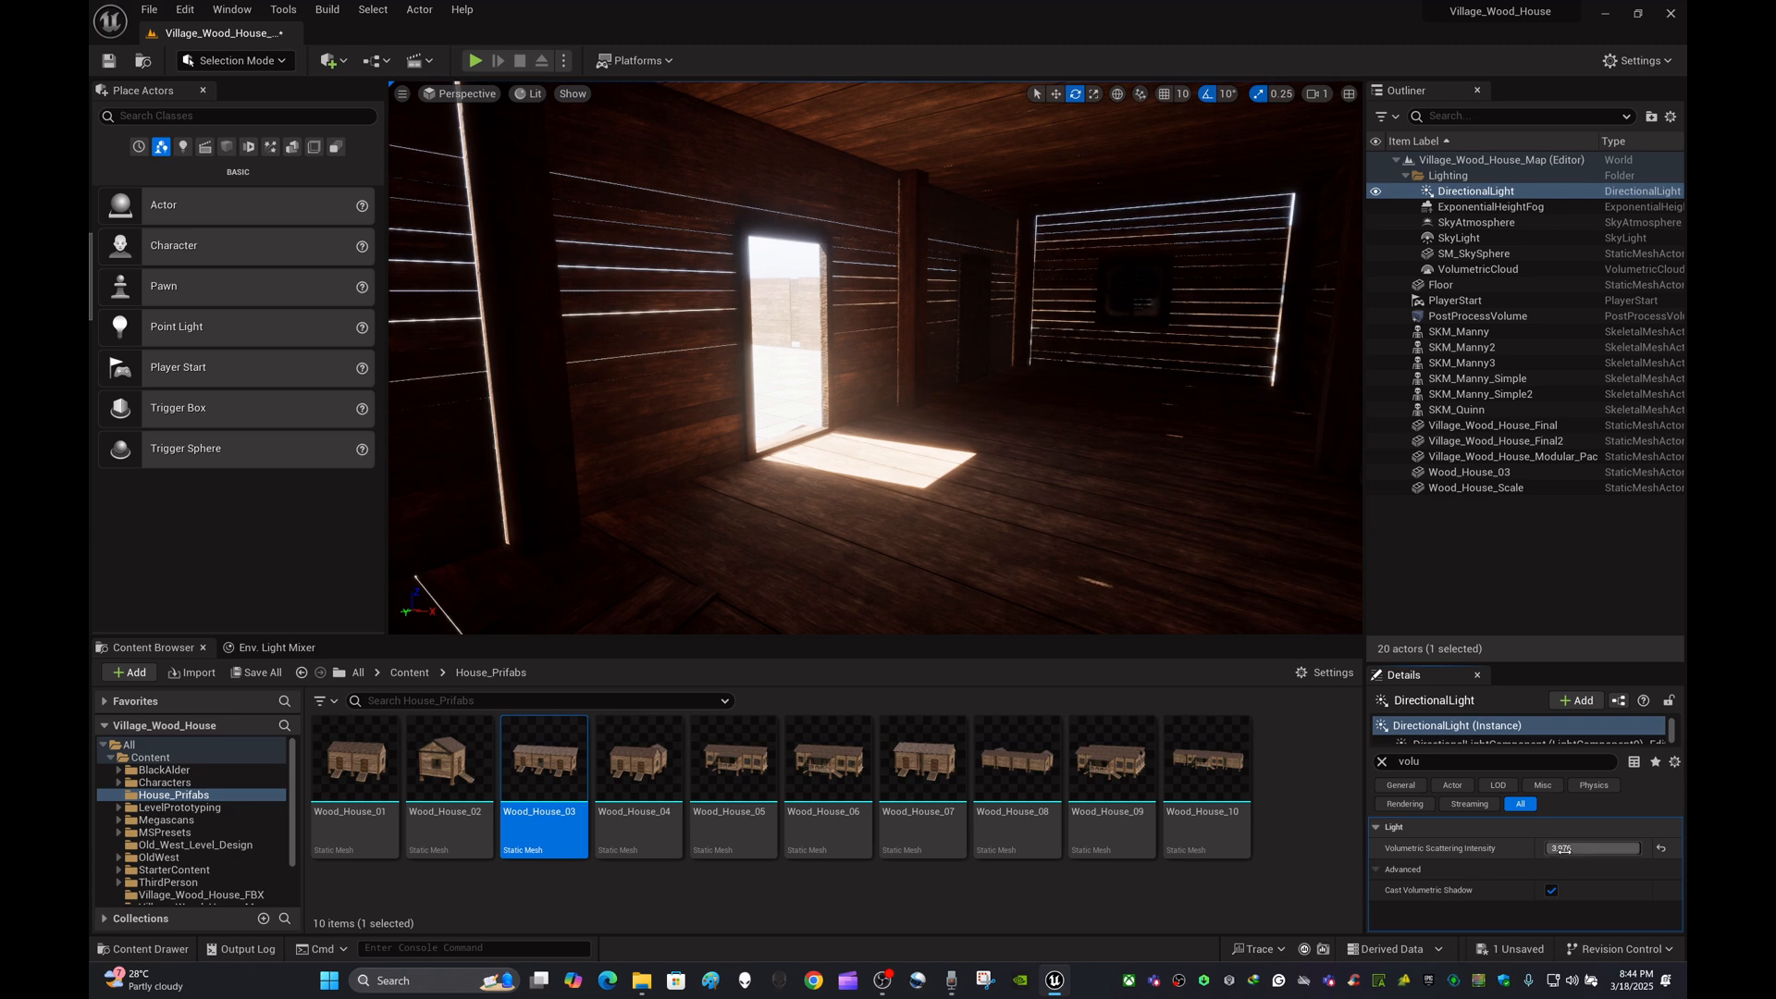
pyautogui.press('Return')
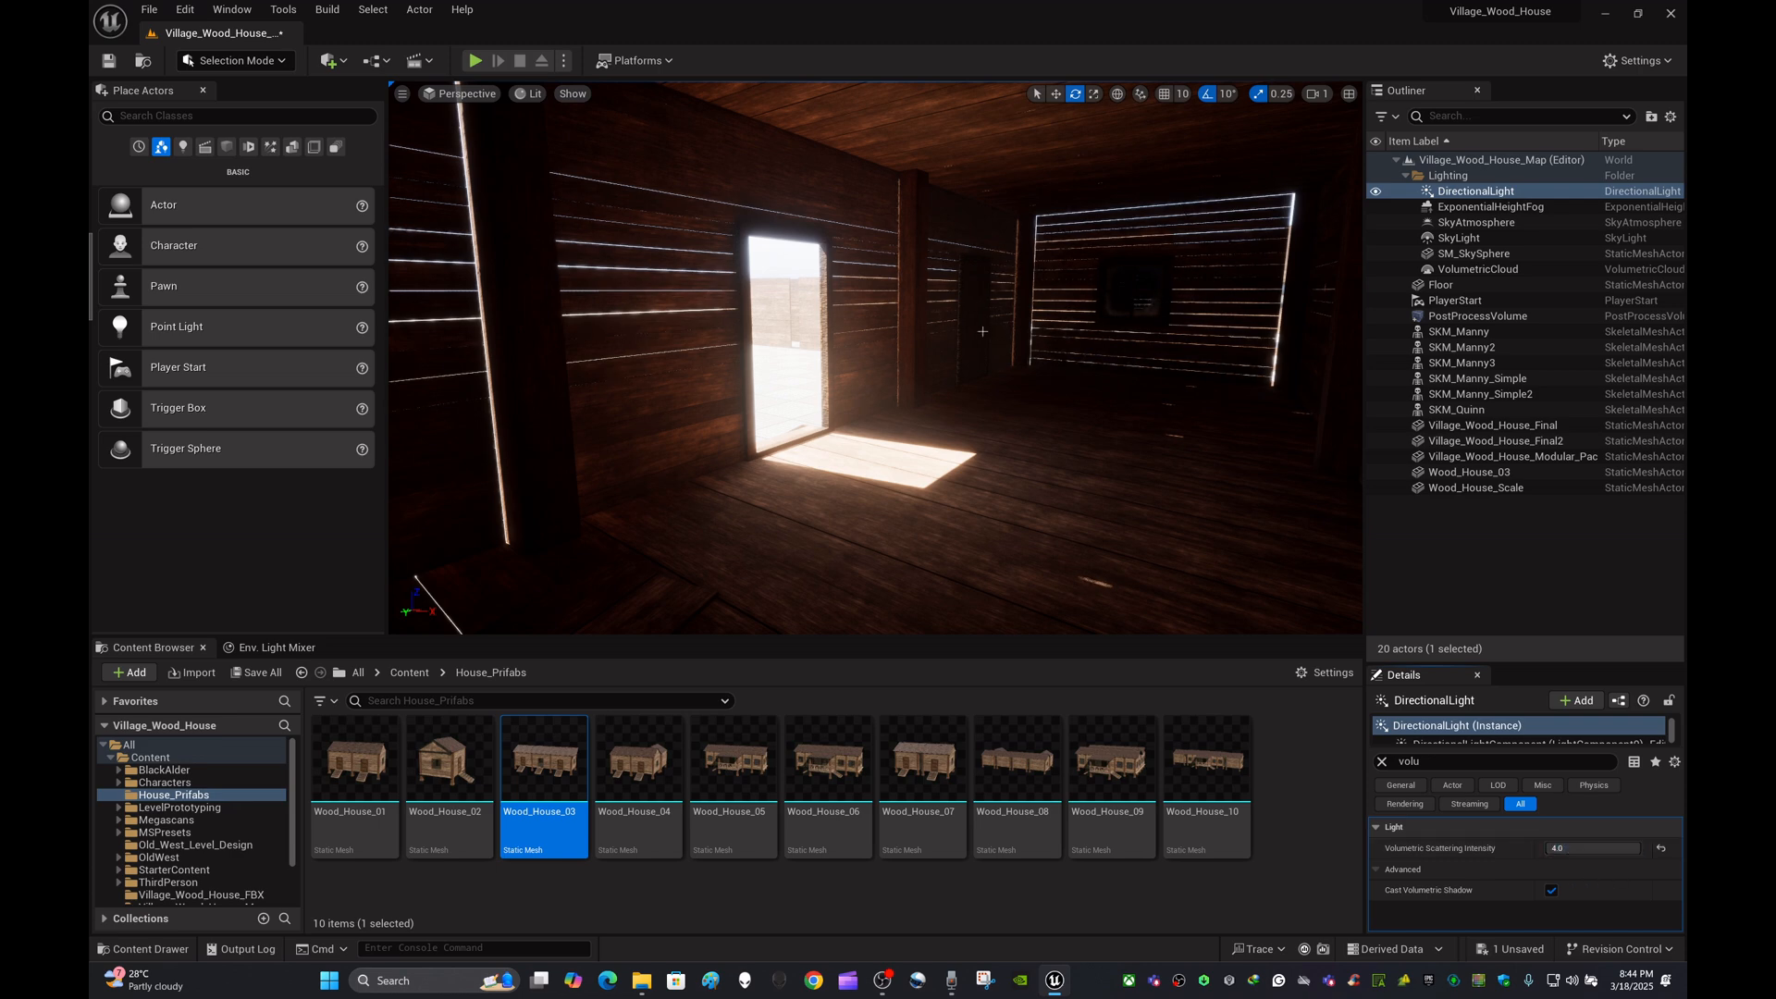
# Examine the volumetric light entering the doorway from both ends of the house interior
pyautogui.press('s')
pyautogui.moveTo(982, 331); pyautogui.dragTo(1048, 368, button='right')
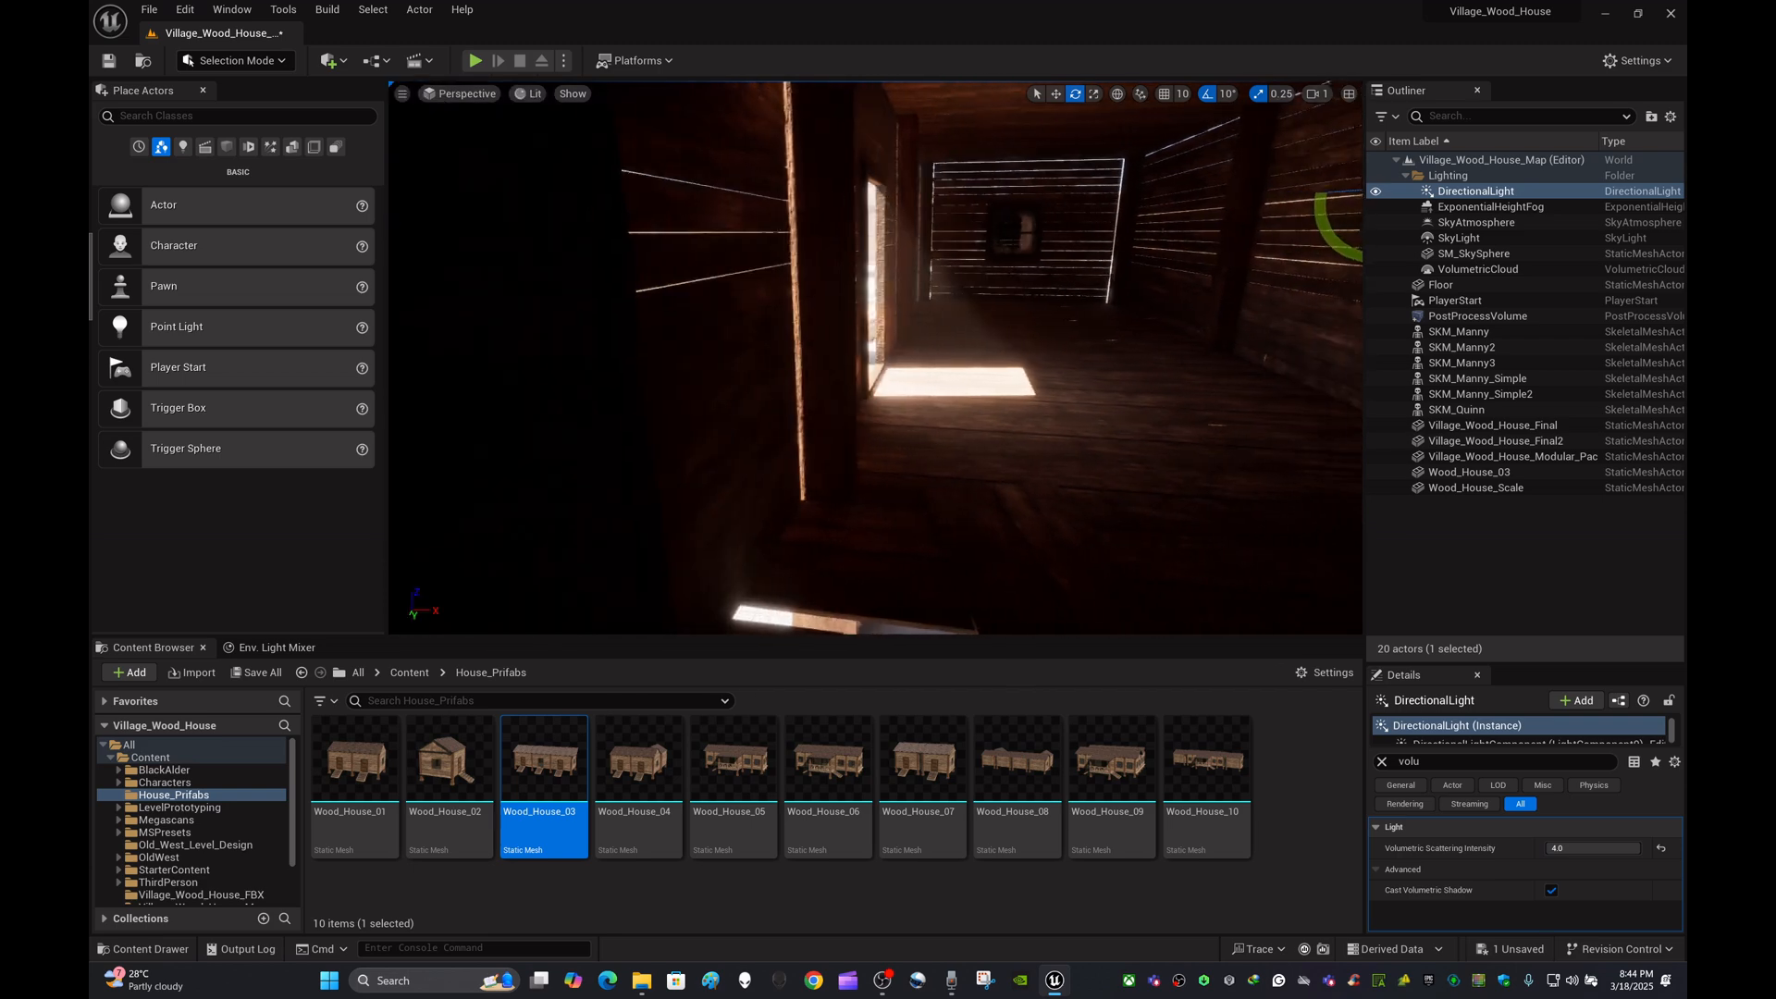
pyautogui.press('w')
pyautogui.moveTo(948, 289); pyautogui.dragTo(943, 257, button='right')
pyautogui.press('s')
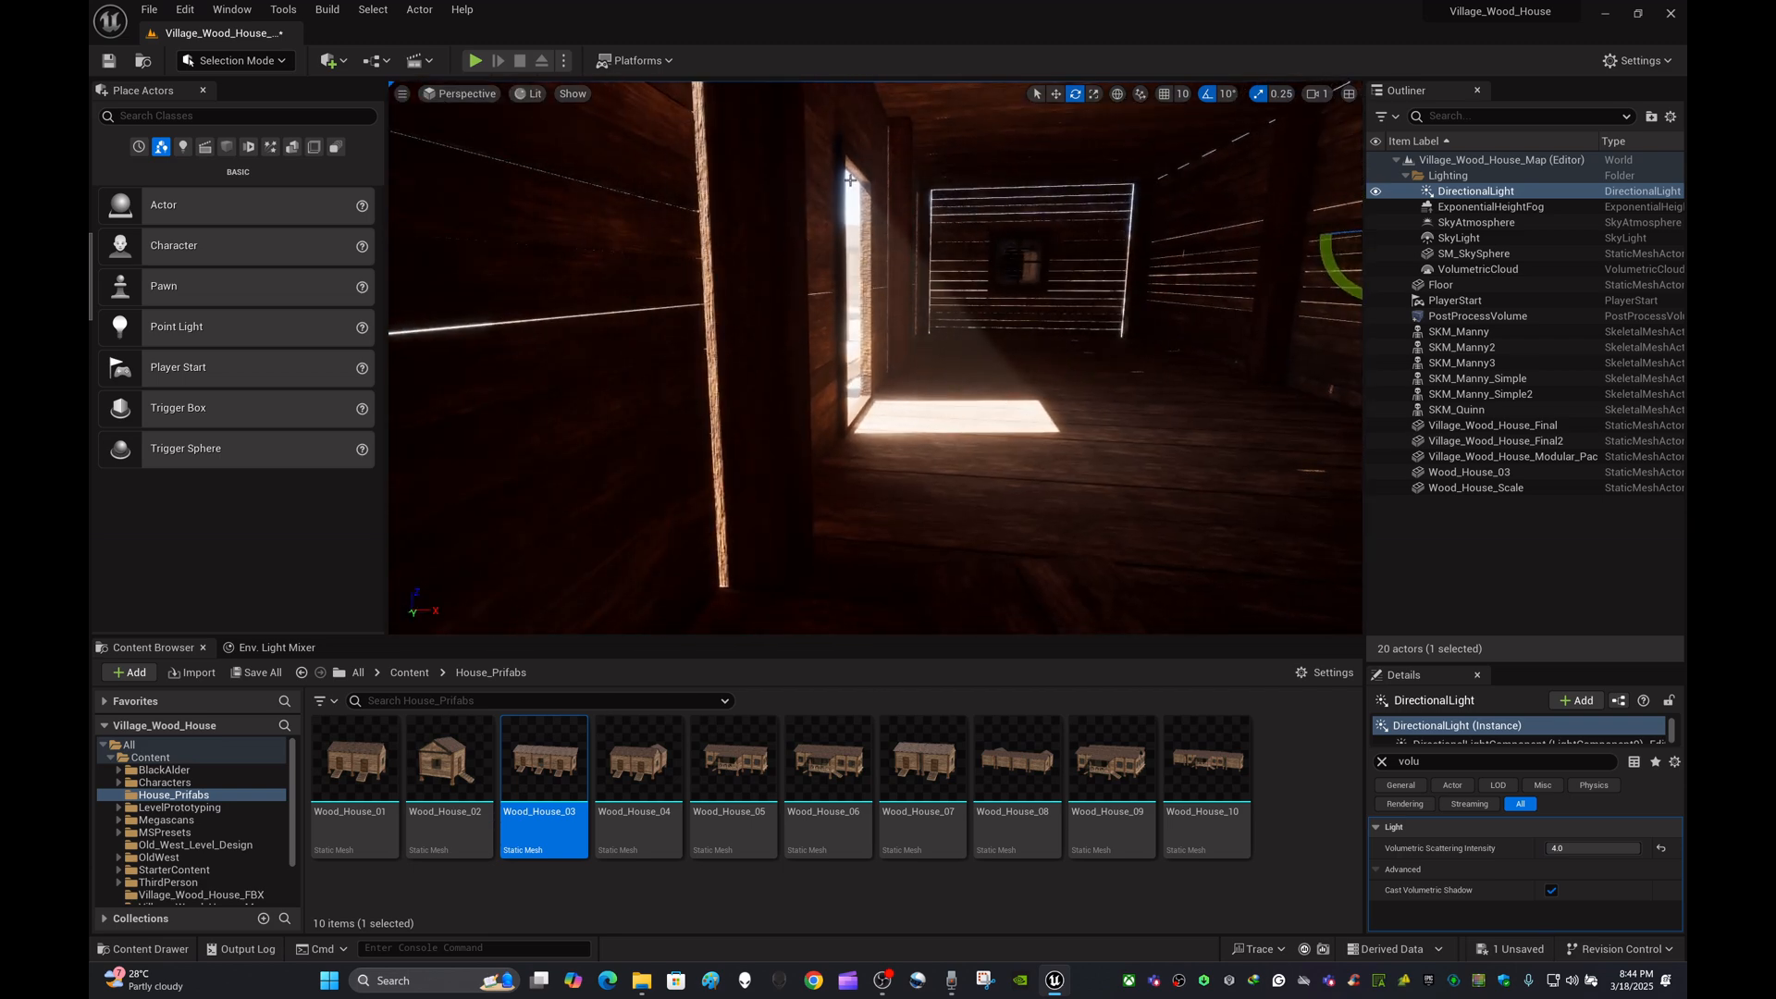
pyautogui.moveTo(979, 338)
pyautogui.mouseDown(button='right')
pyautogui.moveTo(916, 344)
pyautogui.moveTo(1018, 339)
pyautogui.moveTo(997, 339)
pyautogui.mouseUp(button='right')
pyautogui.press('s')
pyautogui.press('s')
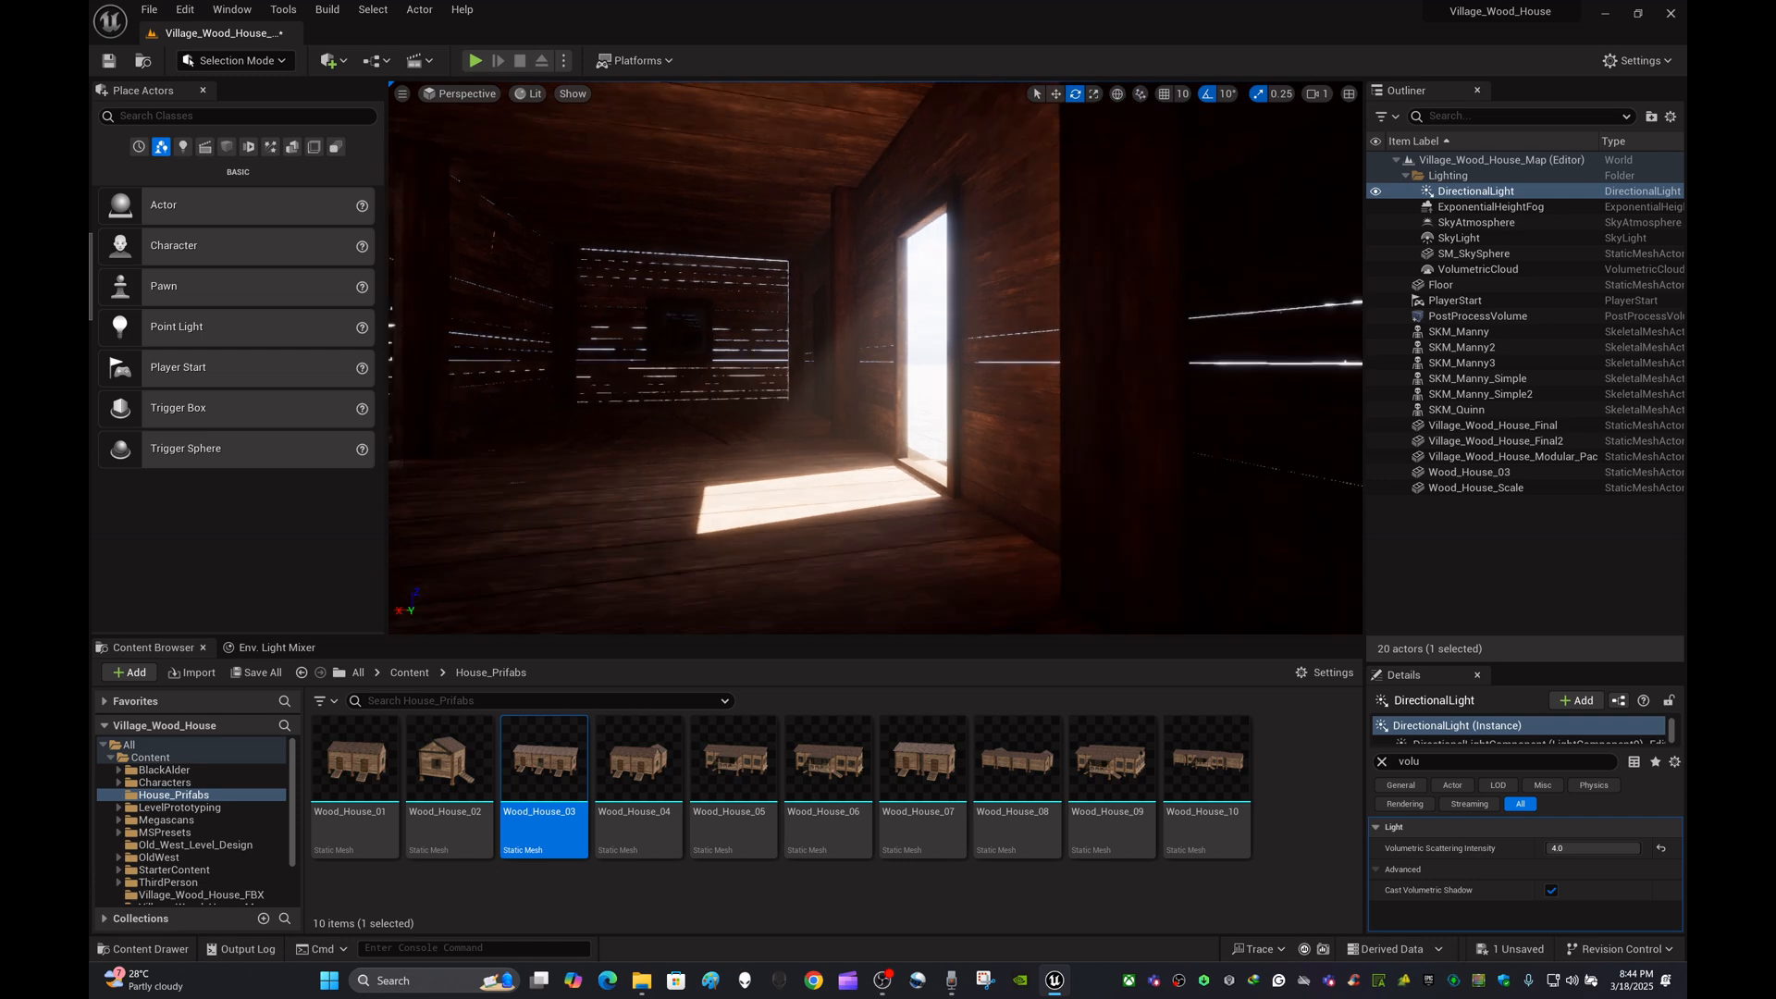
pyautogui.press('w')
pyautogui.press('s')
pyautogui.press('w')
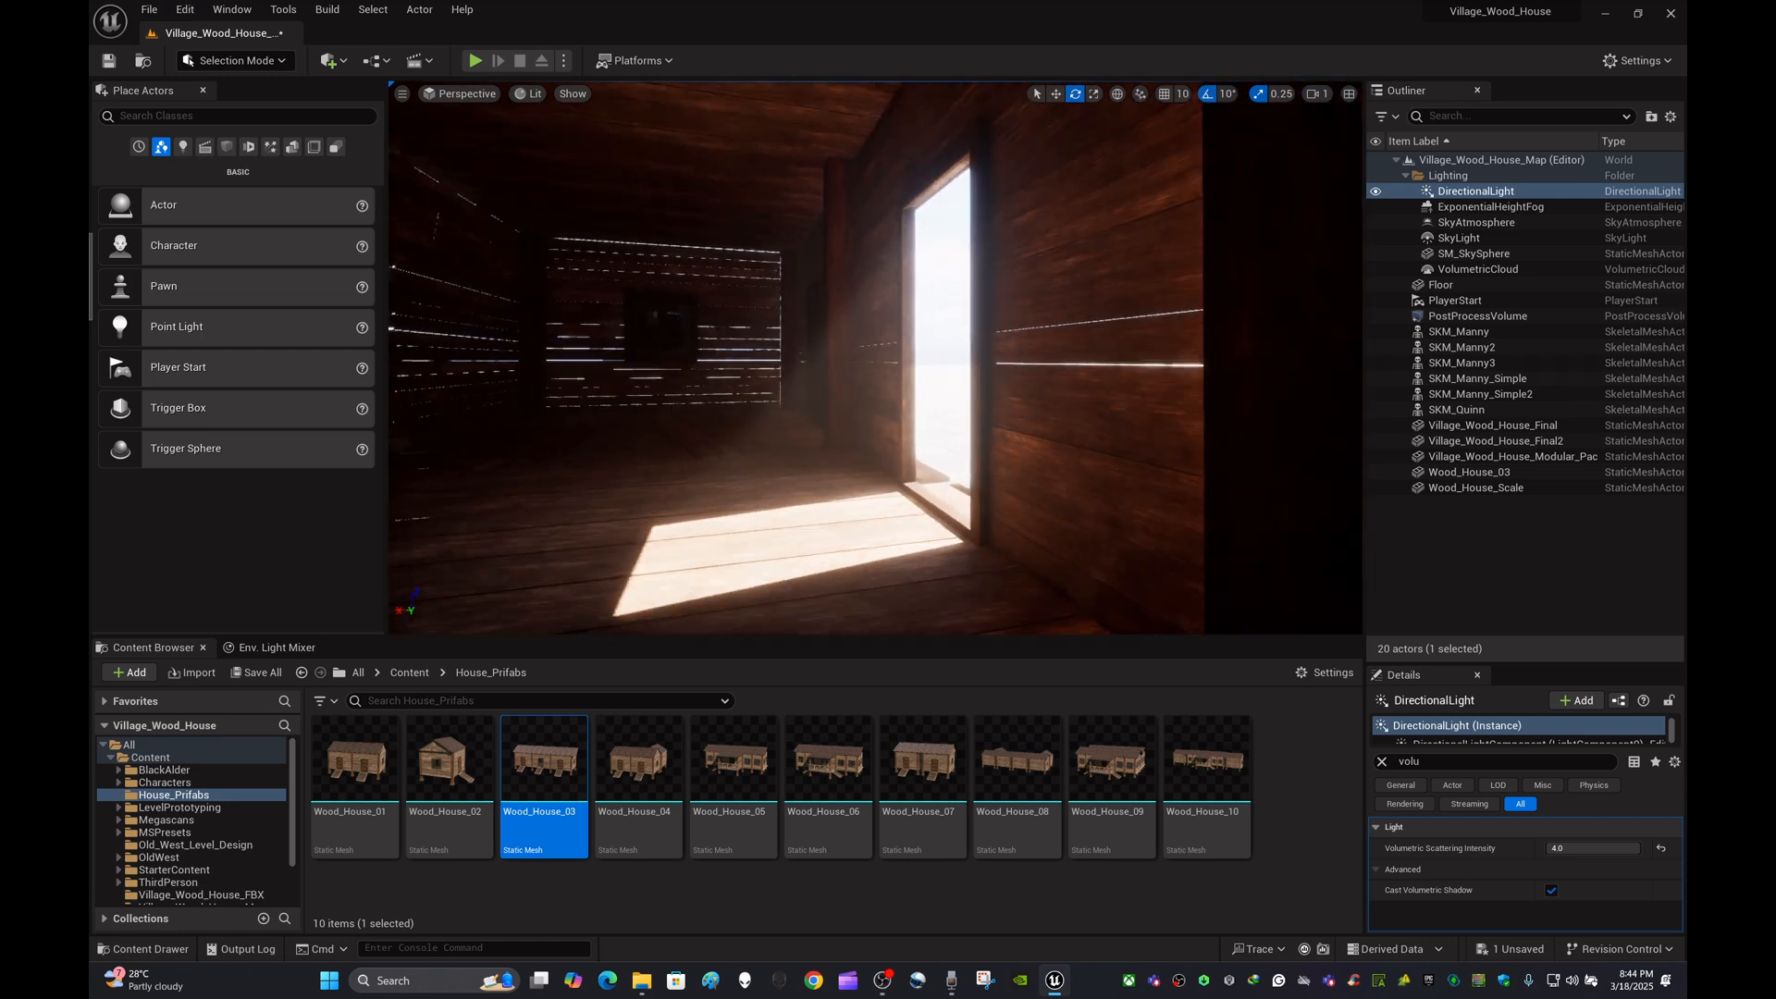
pyautogui.press('s')
pyautogui.press('a')
pyautogui.press('d')
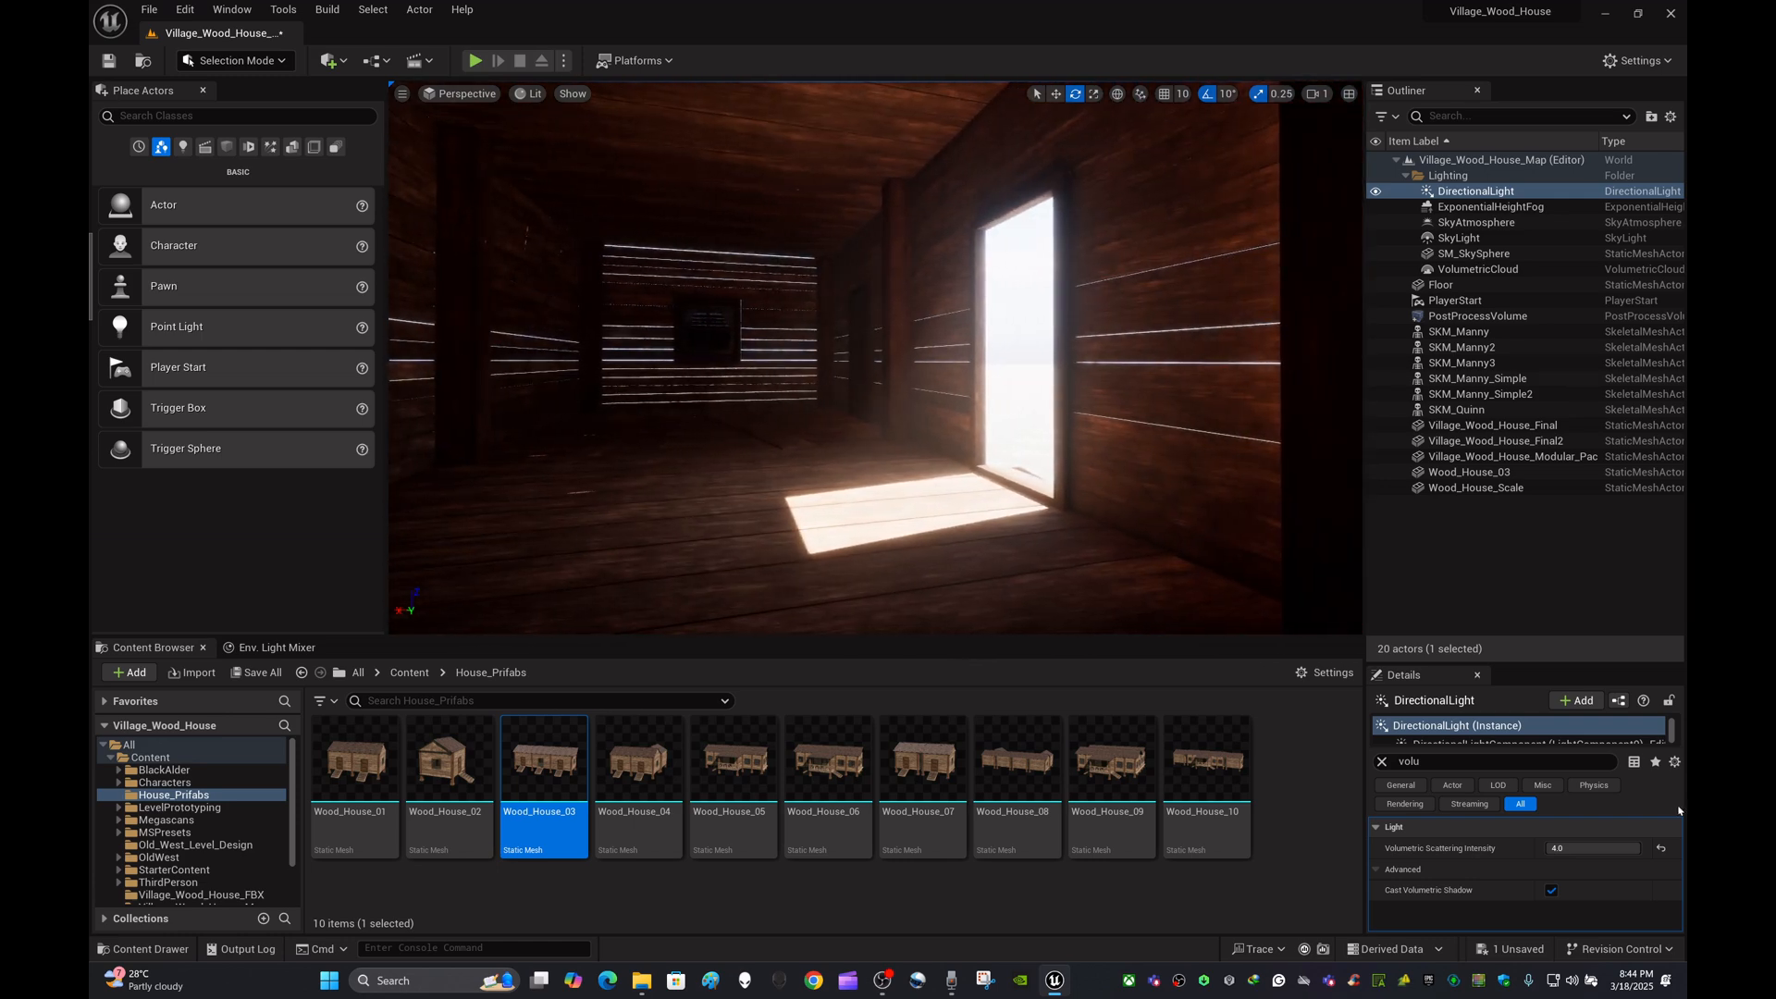
# Set the DirectionalLight's Volumetric Scattering Intensity to 1.0 and check the light at the doorway
pyautogui.moveTo(1625, 850)
pyautogui.mouseDown()
pyautogui.moveTo(1574, 850)
pyautogui.moveTo(1615, 848)
pyautogui.mouseUp()
pyautogui.click(1574, 848)
pyautogui.write('0.25')
pyautogui.press('Return')
pyautogui.click(1610, 849)
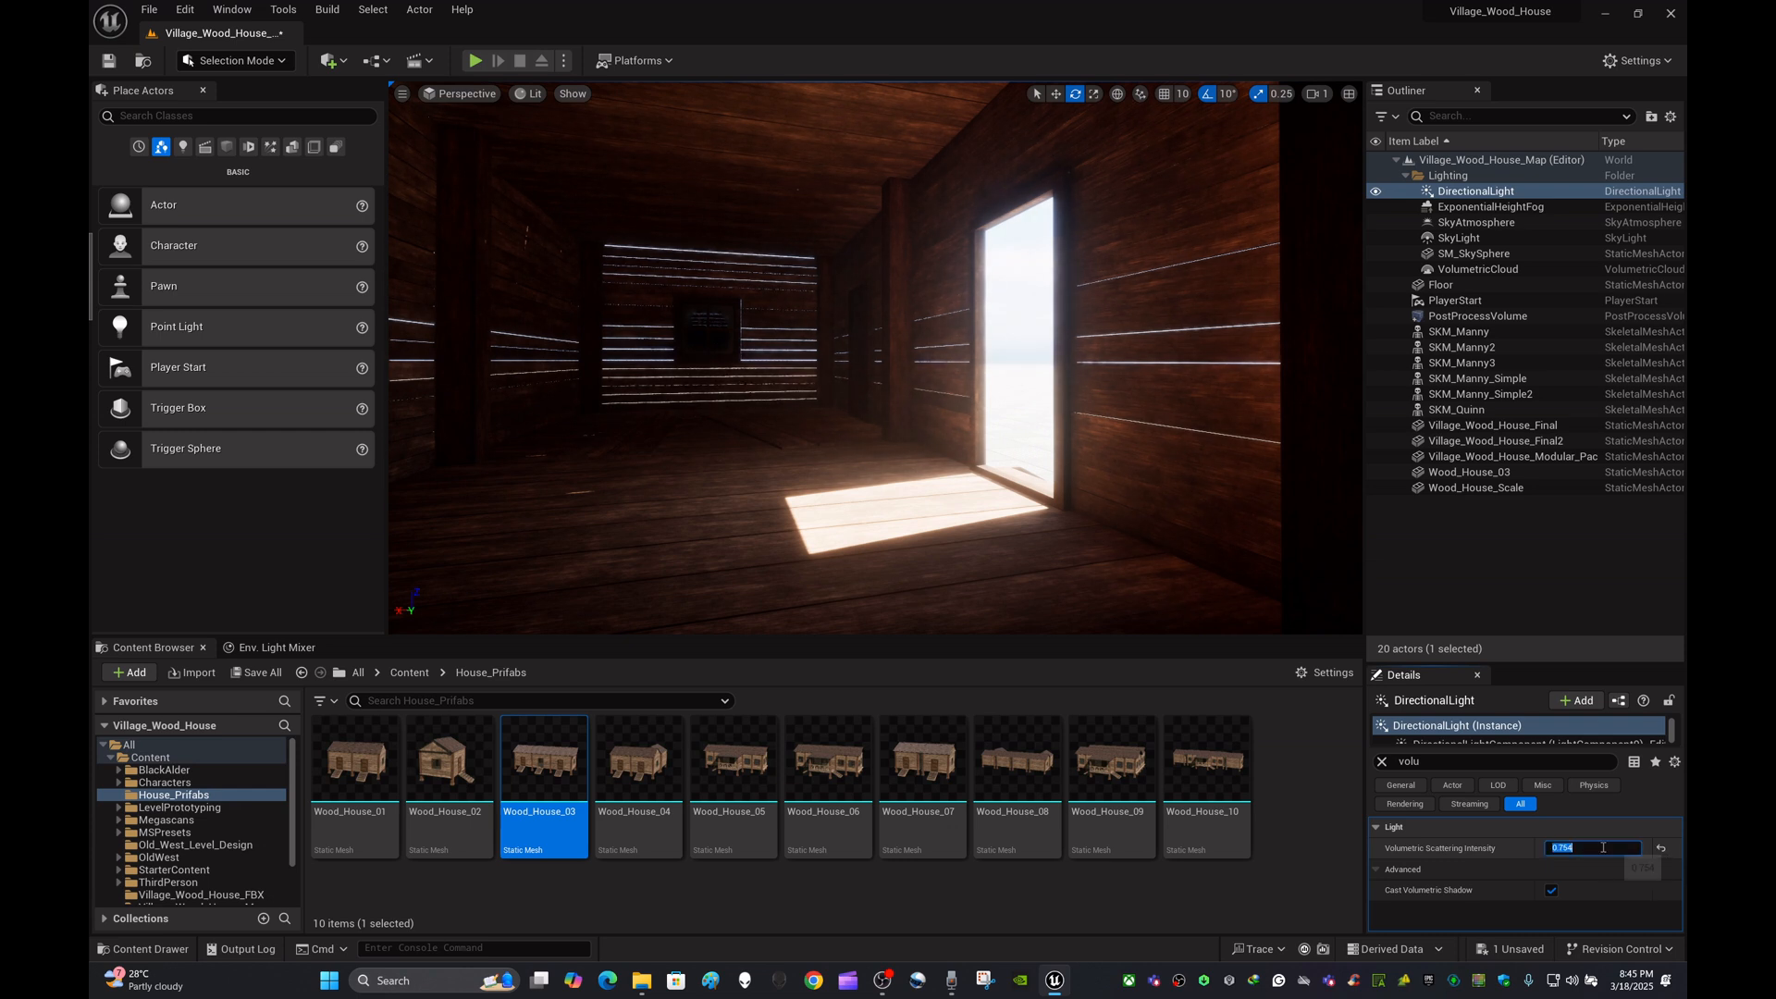
pyautogui.write('1.0')
pyautogui.press('Return')
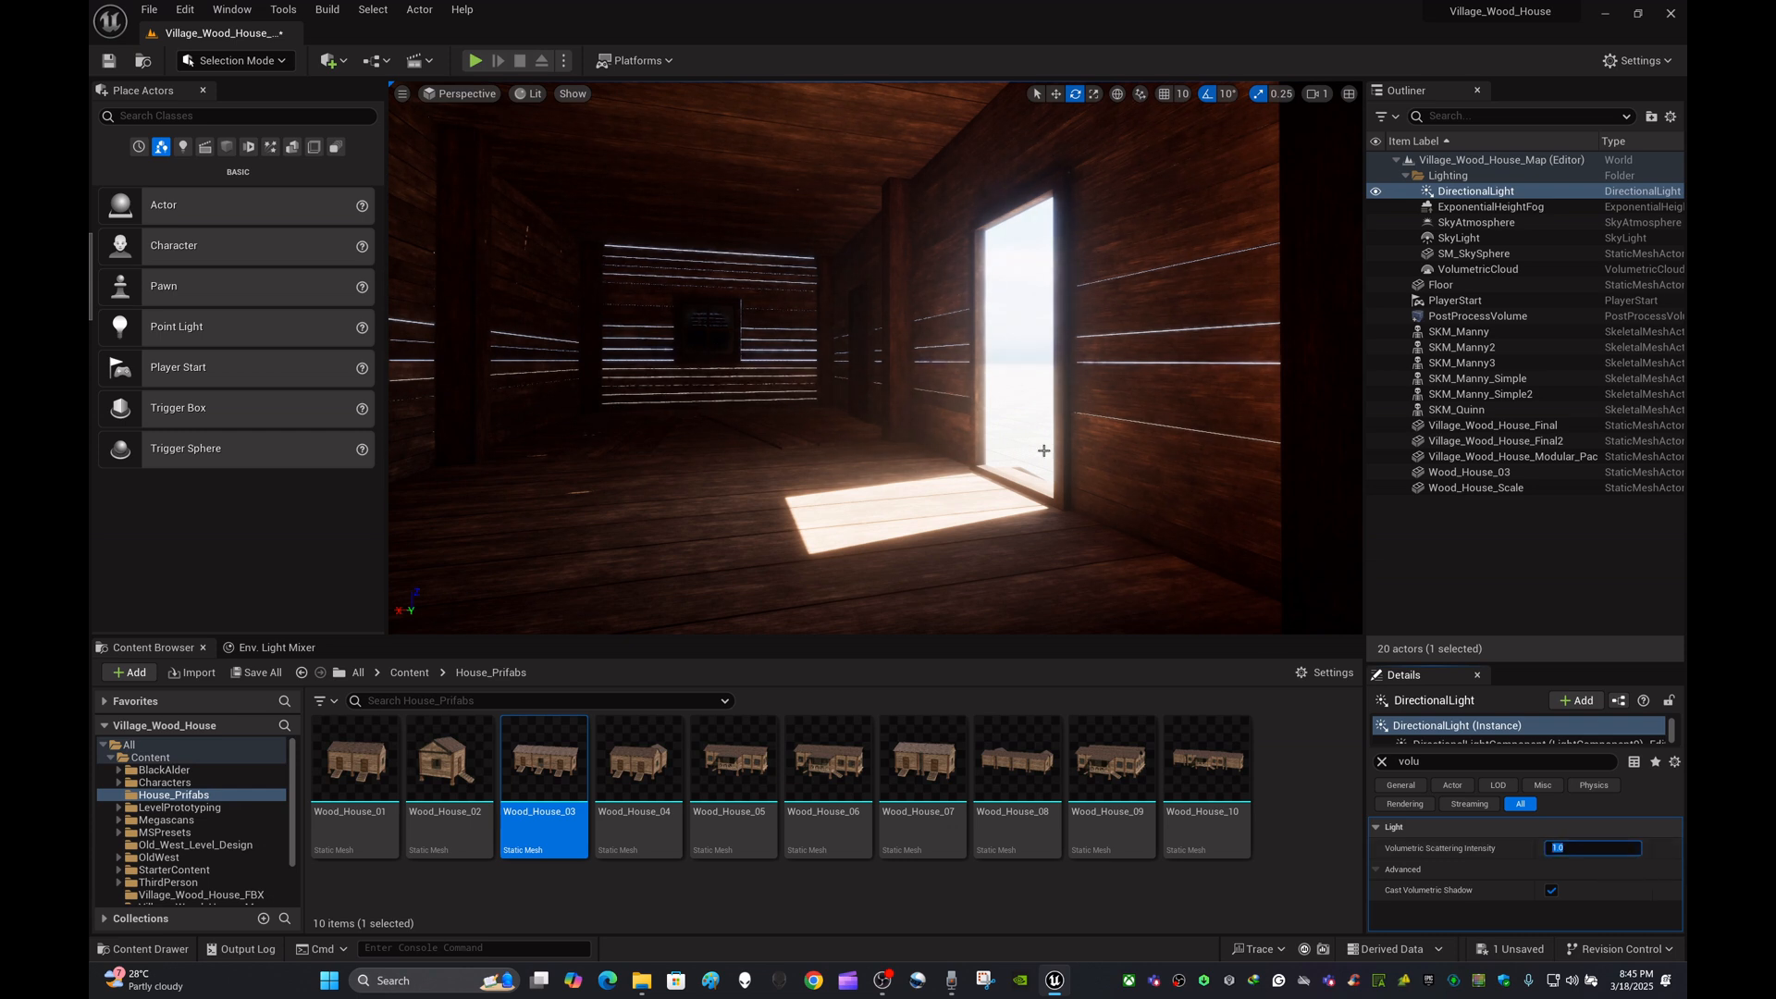
pyautogui.moveTo(875, 358); pyautogui.dragTo(918, 365, button='right')
pyautogui.press('s')
pyautogui.press('a')
pyautogui.press('w')
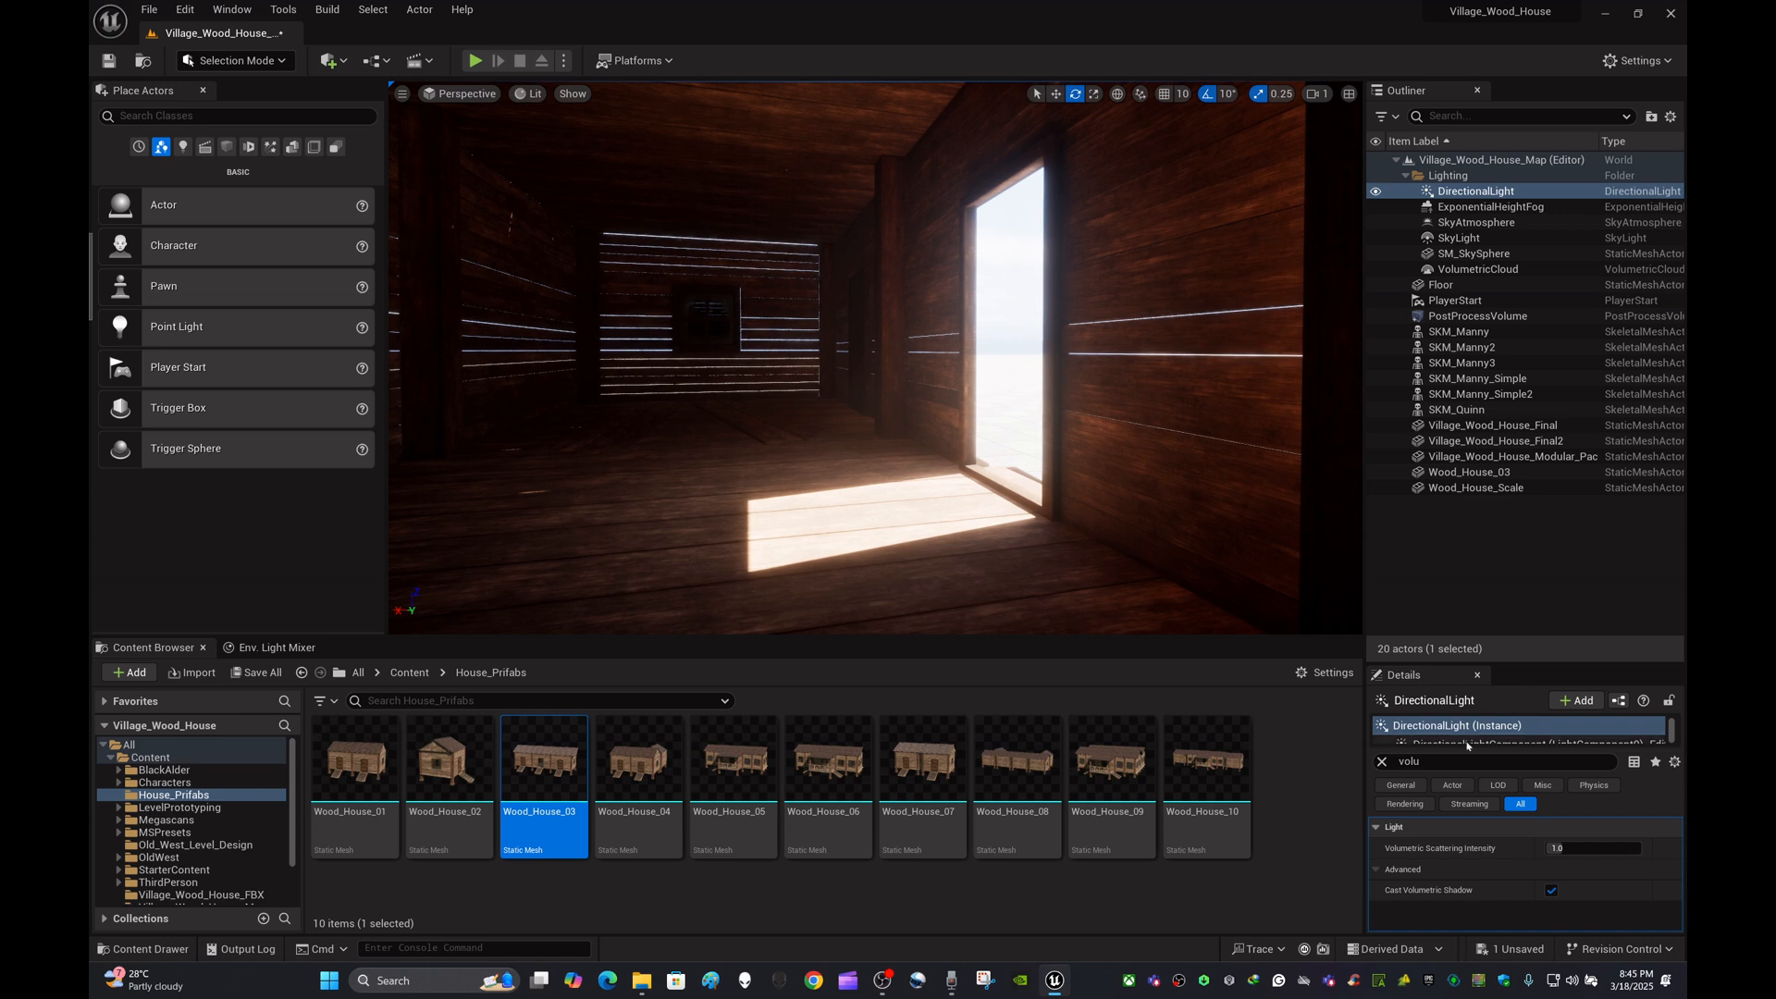
# Set the DirectionalLight's Volumetric Scattering Intensity back to 4
pyautogui.click(1562, 847)
pyautogui.write('4')
pyautogui.press('Return')
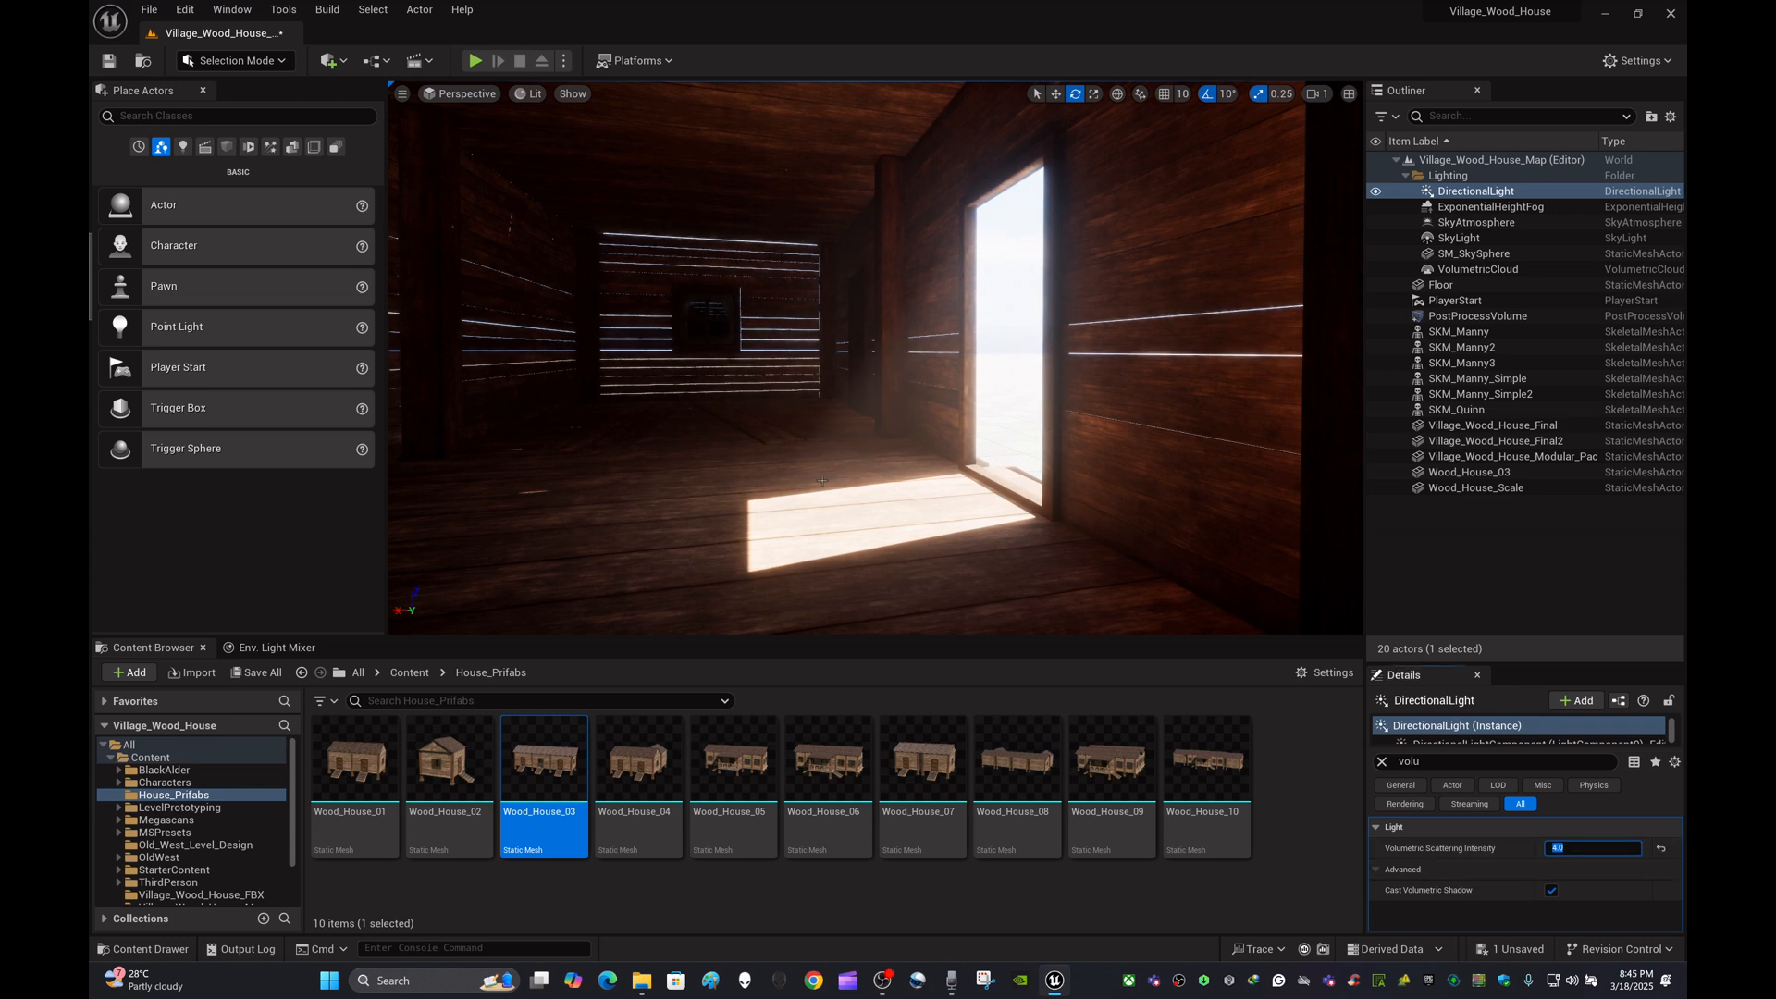
# Raise the DirectionalLight's Volumetric Scattering Intensity to 10 and check the light shaft at the doorway from the opposite direction
pyautogui.click(1568, 848)
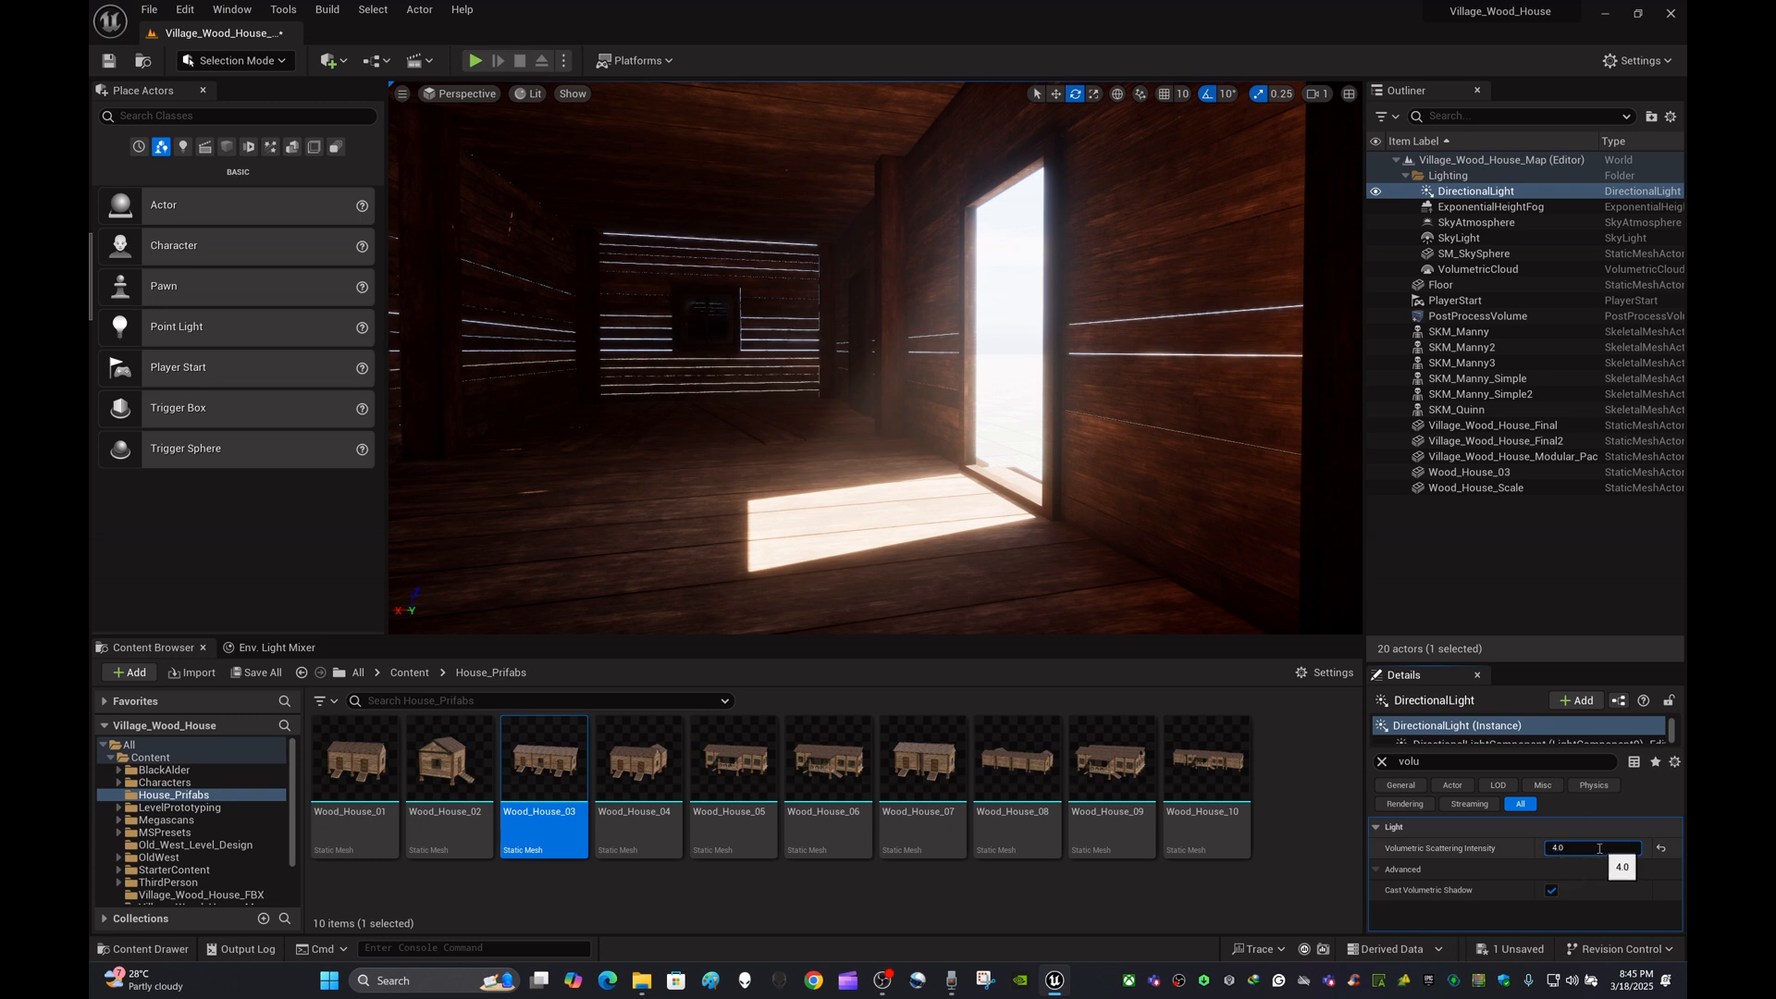
pyautogui.moveTo(1580, 849); pyautogui.dragTo(1545, 854)
pyautogui.write('10')
pyautogui.press('Return')
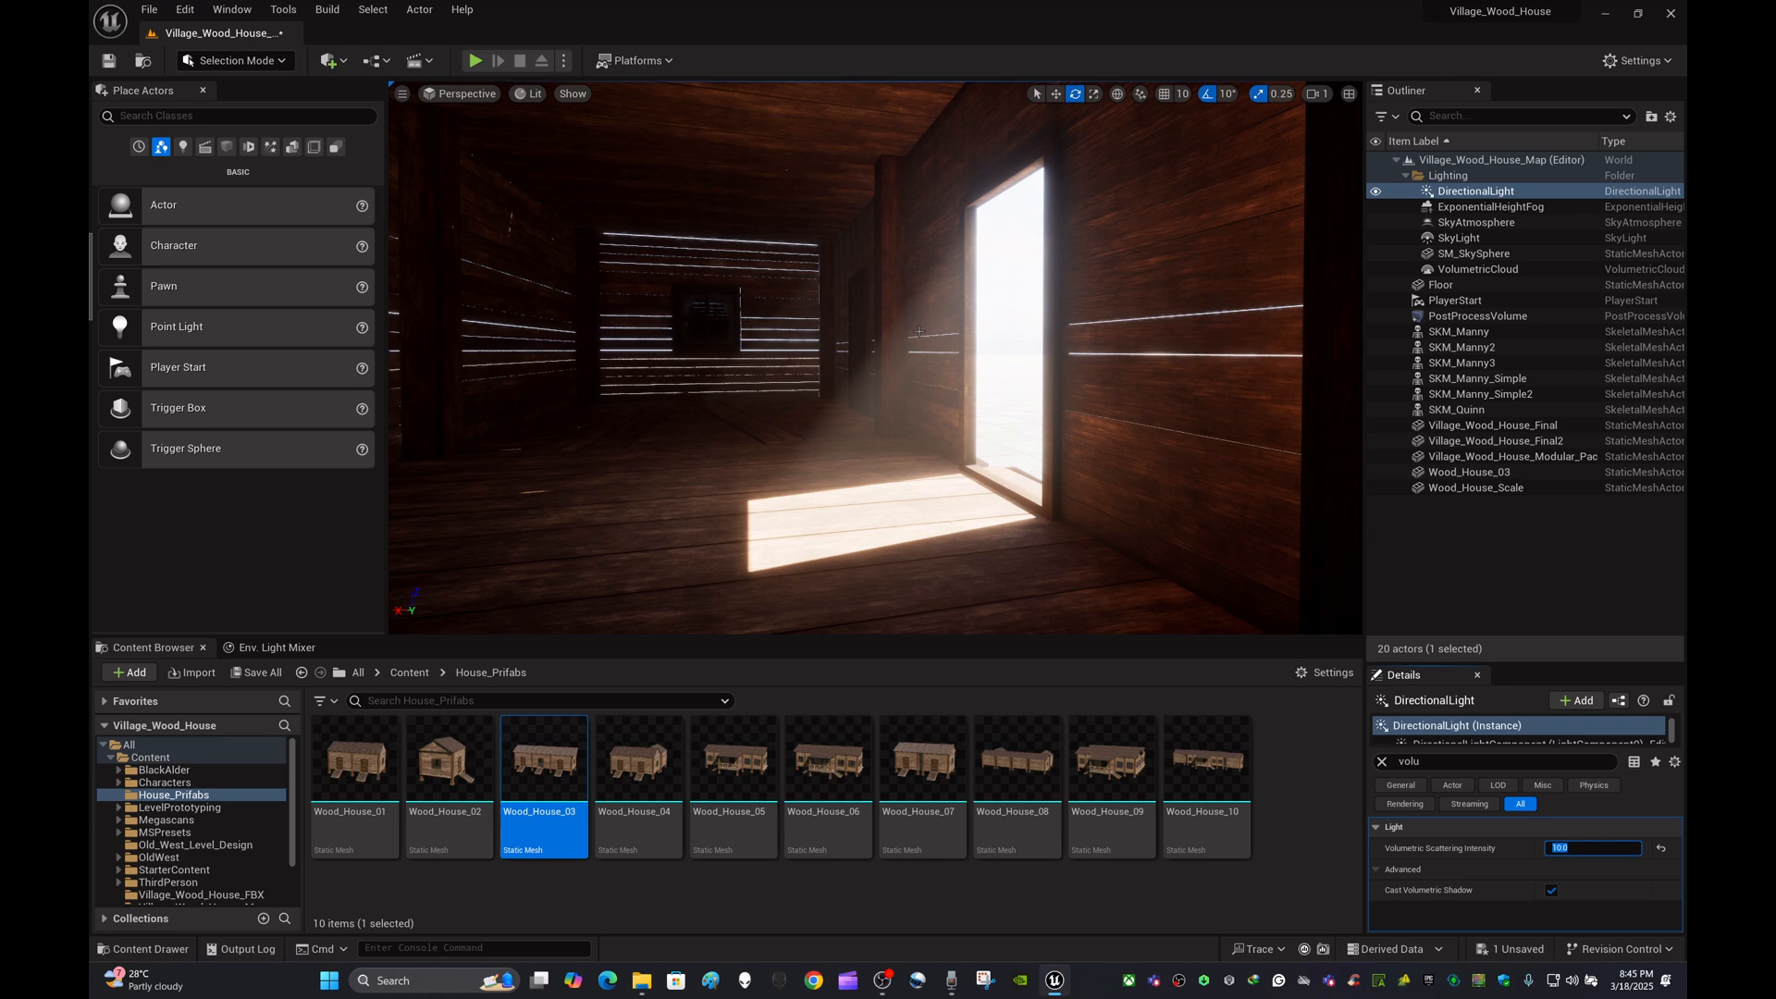
pyautogui.moveTo(919, 331); pyautogui.dragTo(1162, 310, button='right')
pyautogui.moveTo(755, 332); pyautogui.dragTo(805, 326, button='right')
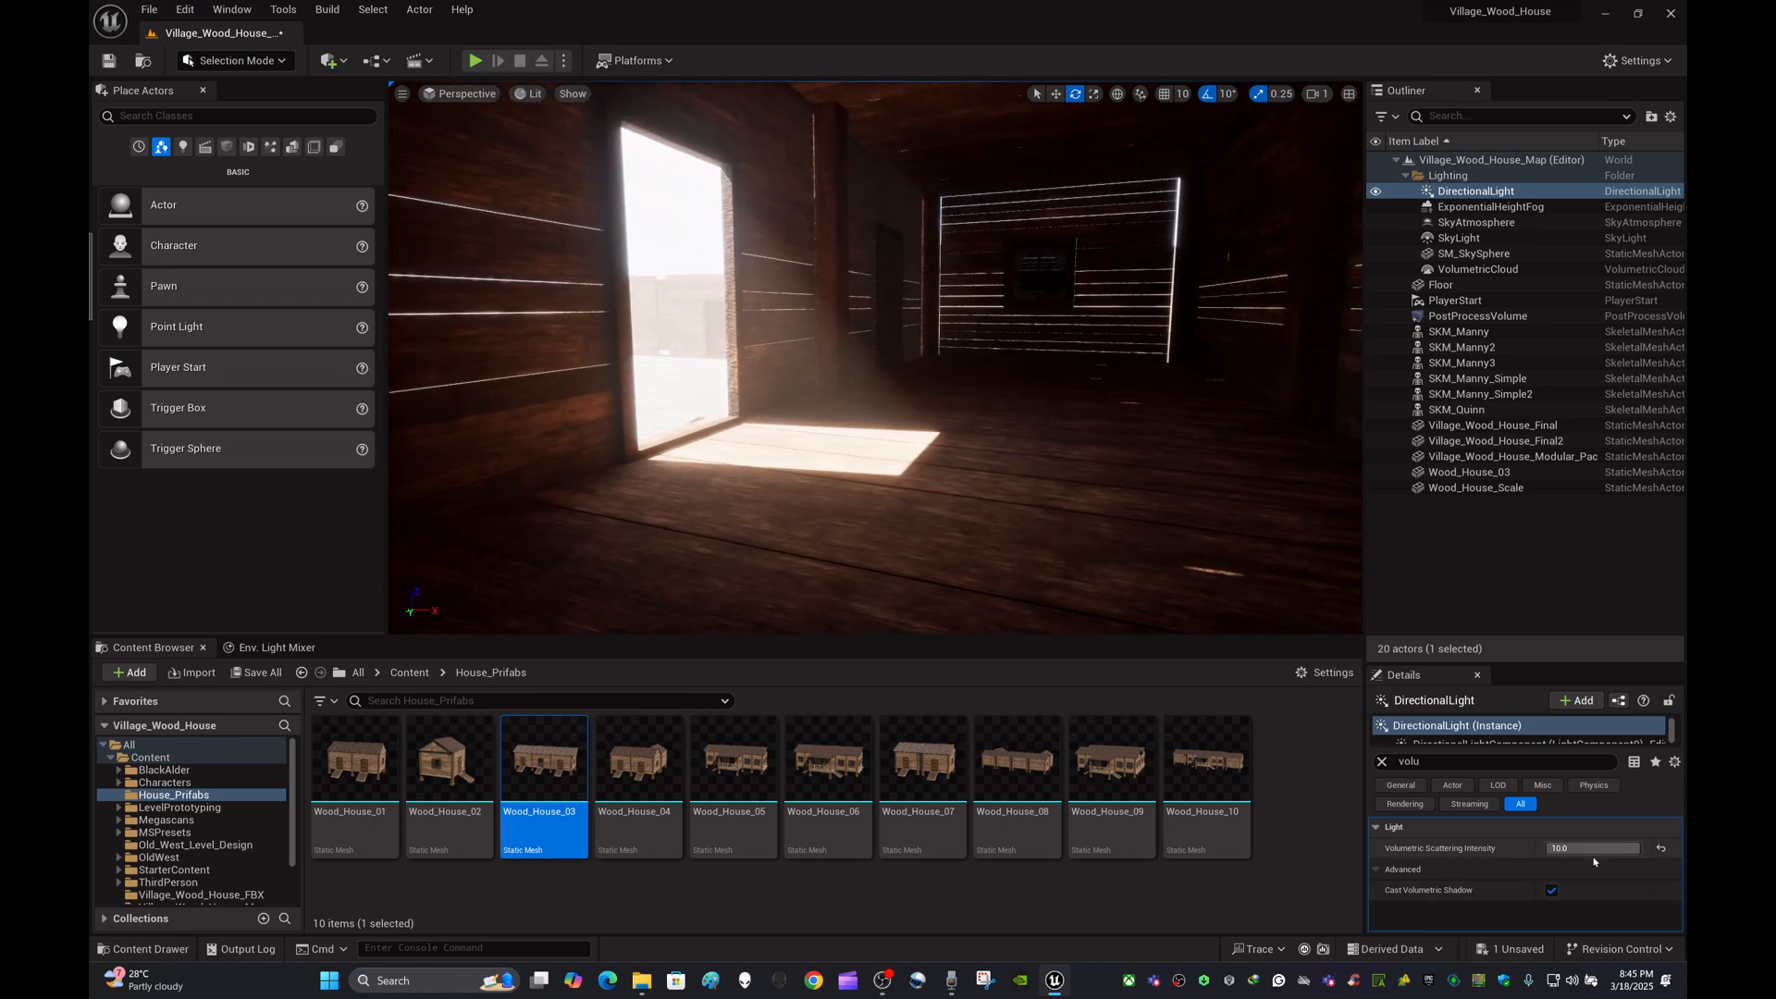
# Set the DirectionalLight's Volumetric Scattering Intensity to 20 and inspect the light shaft from several viewpoints inside the house
pyautogui.click(1607, 848)
pyautogui.write('20')
pyautogui.press('Return')
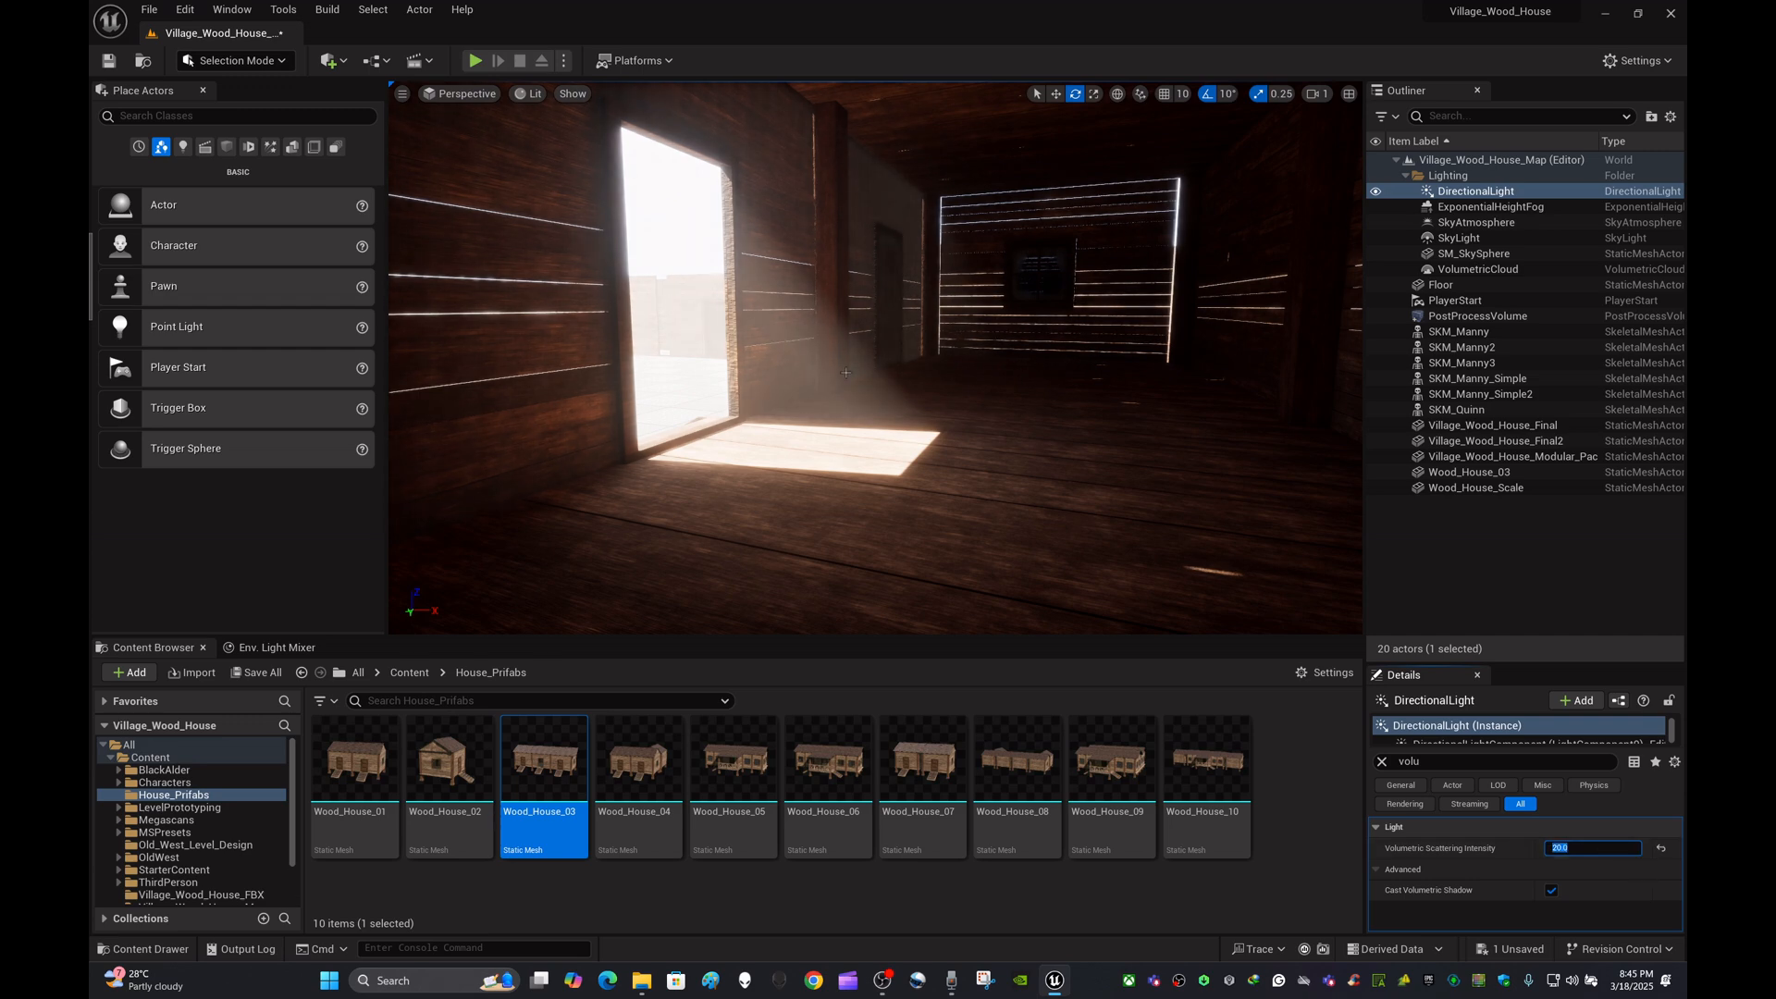
pyautogui.moveTo(917, 346); pyautogui.dragTo(917, 346, button='right')
pyautogui.press('s')
pyautogui.press('w')
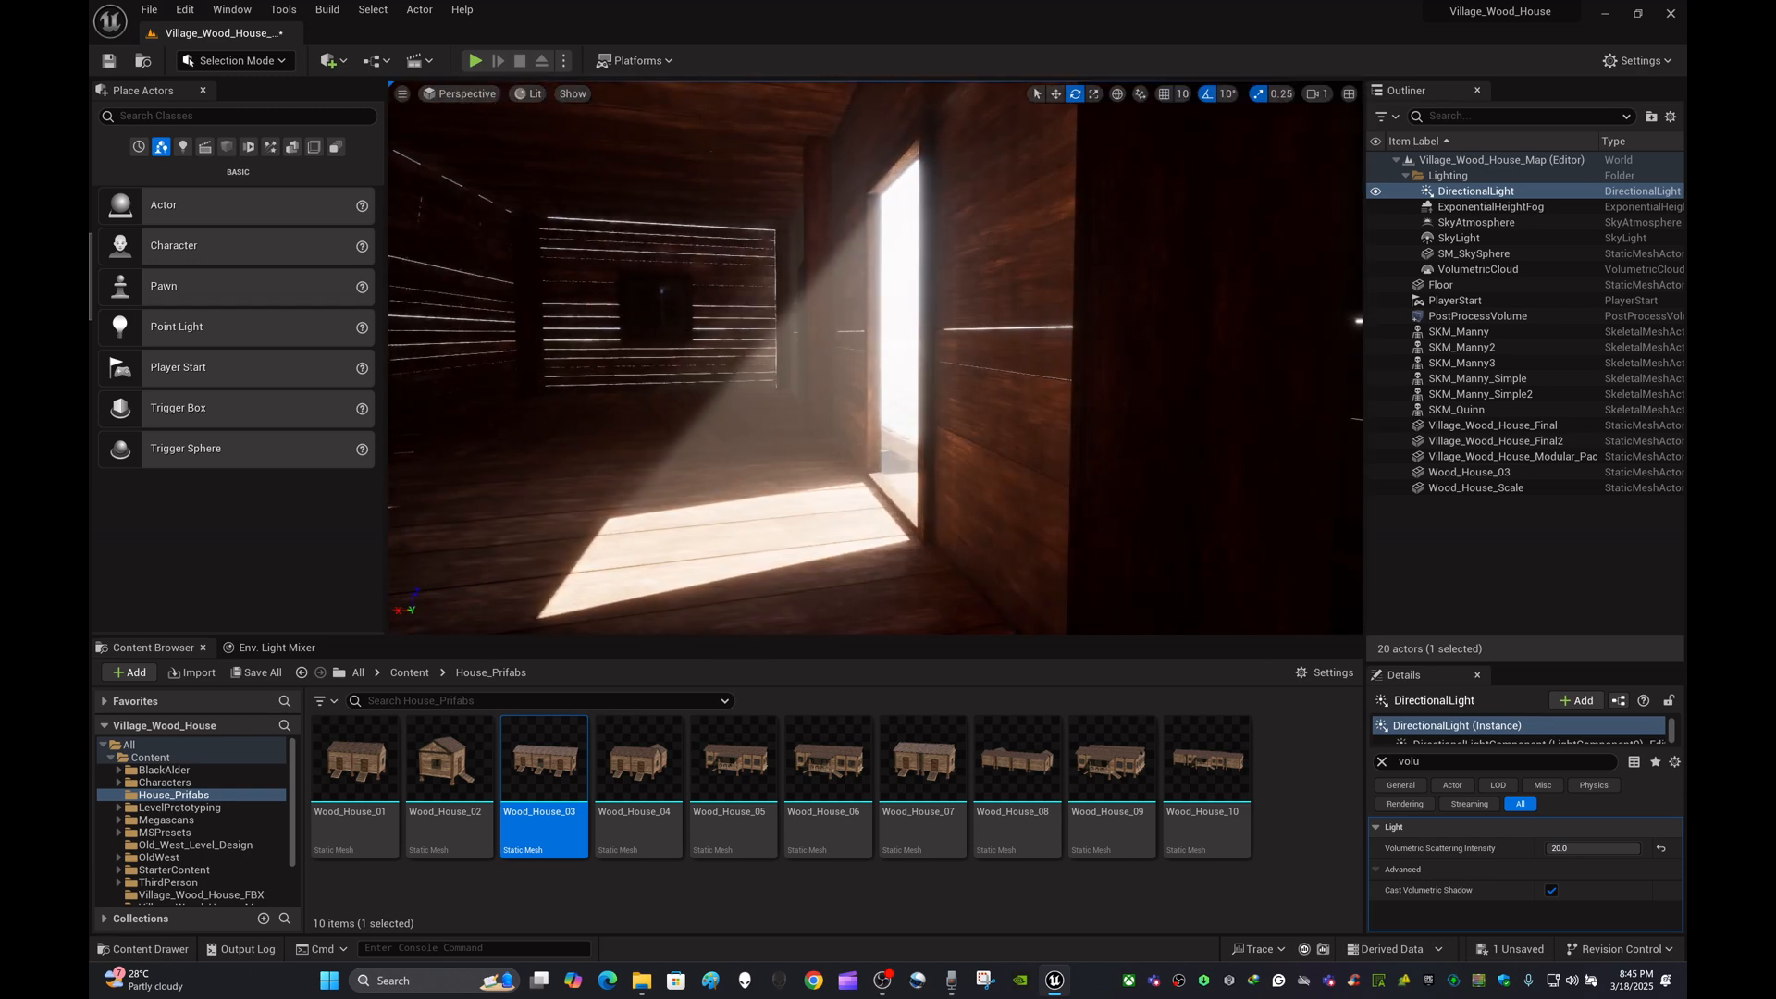
pyautogui.moveTo(917, 347); pyautogui.dragTo(976, 355, button='right')
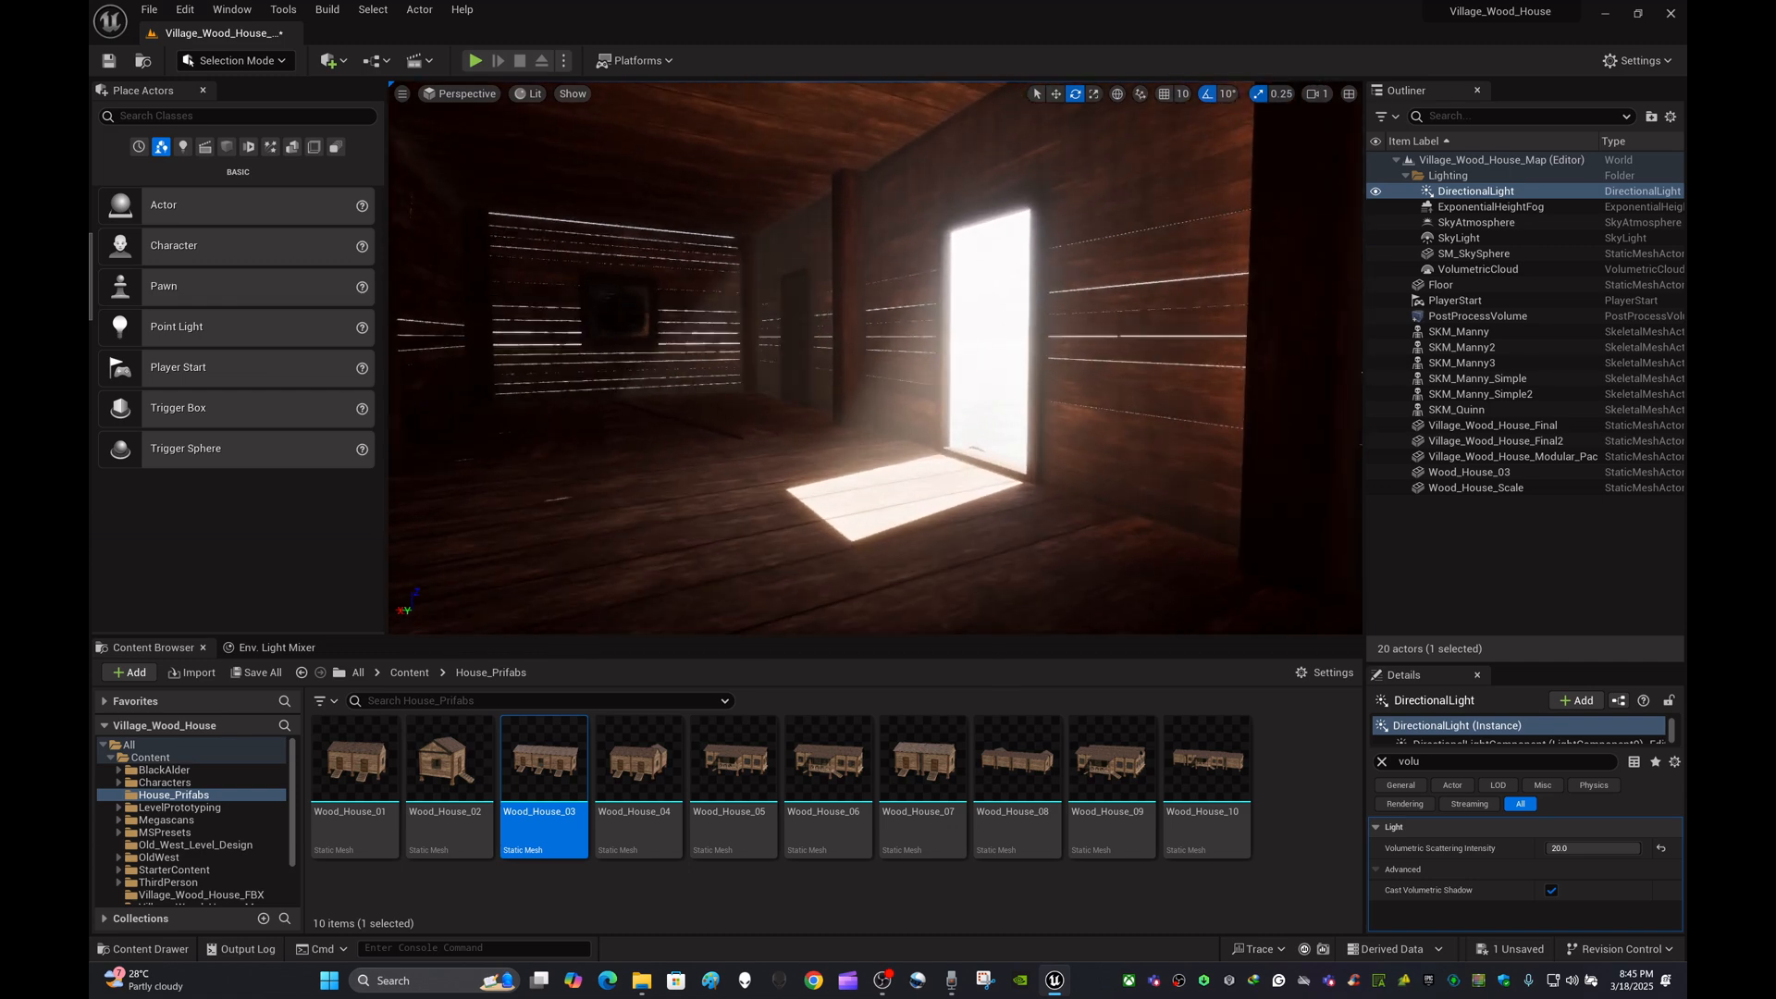
pyautogui.moveTo(917, 346); pyautogui.dragTo(917, 346, button='right')
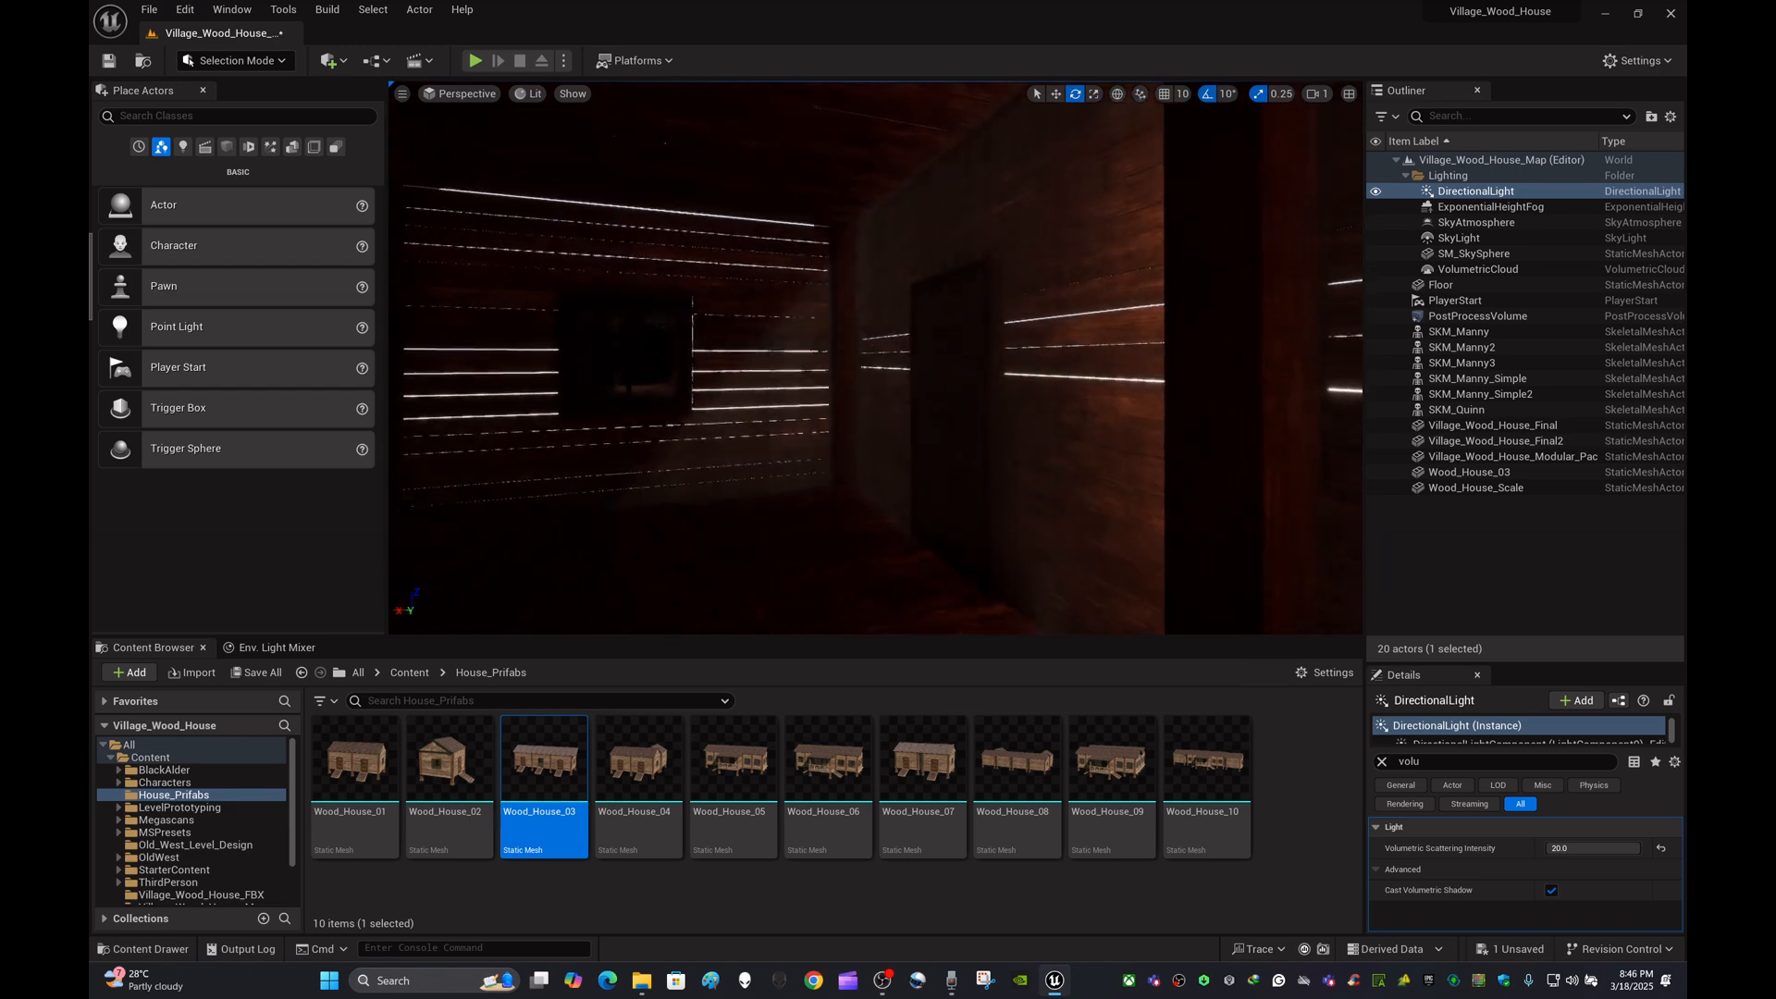
pyautogui.moveTo(1022, 378); pyautogui.dragTo(1022, 378, button='right')
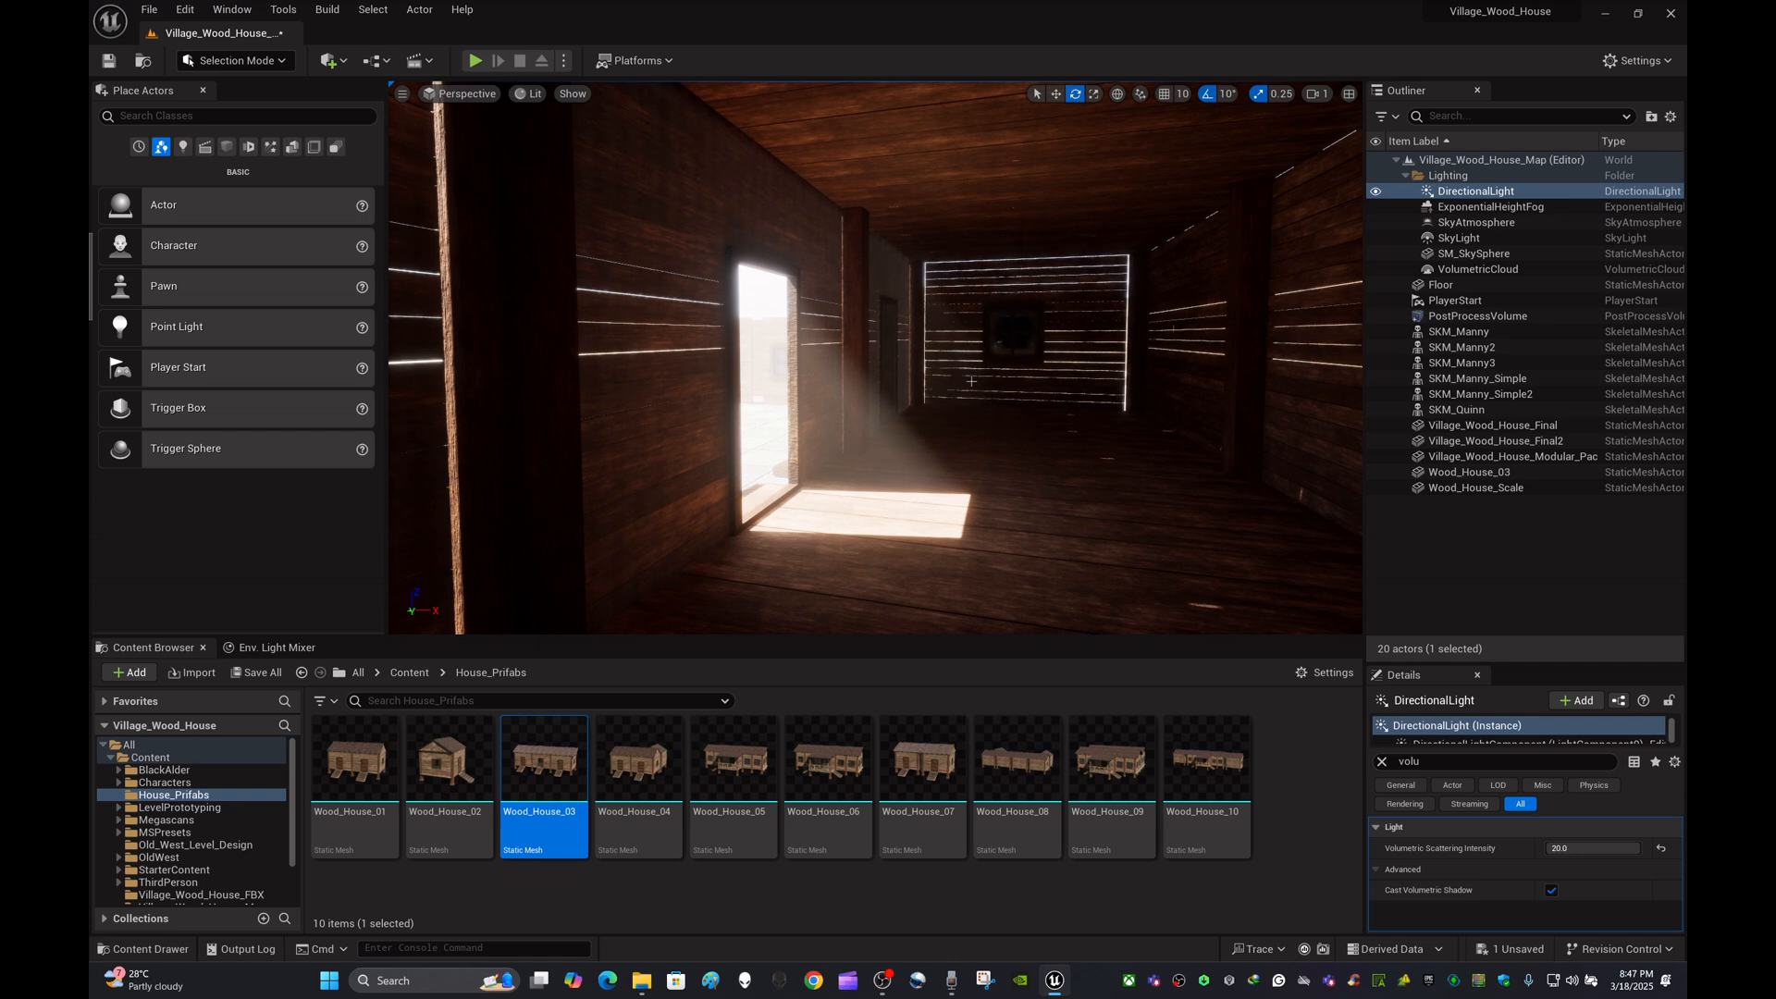
# Deselect the DirectionalLight and the Wood_House_03 mesh asset
pyautogui.click(1490, 584)
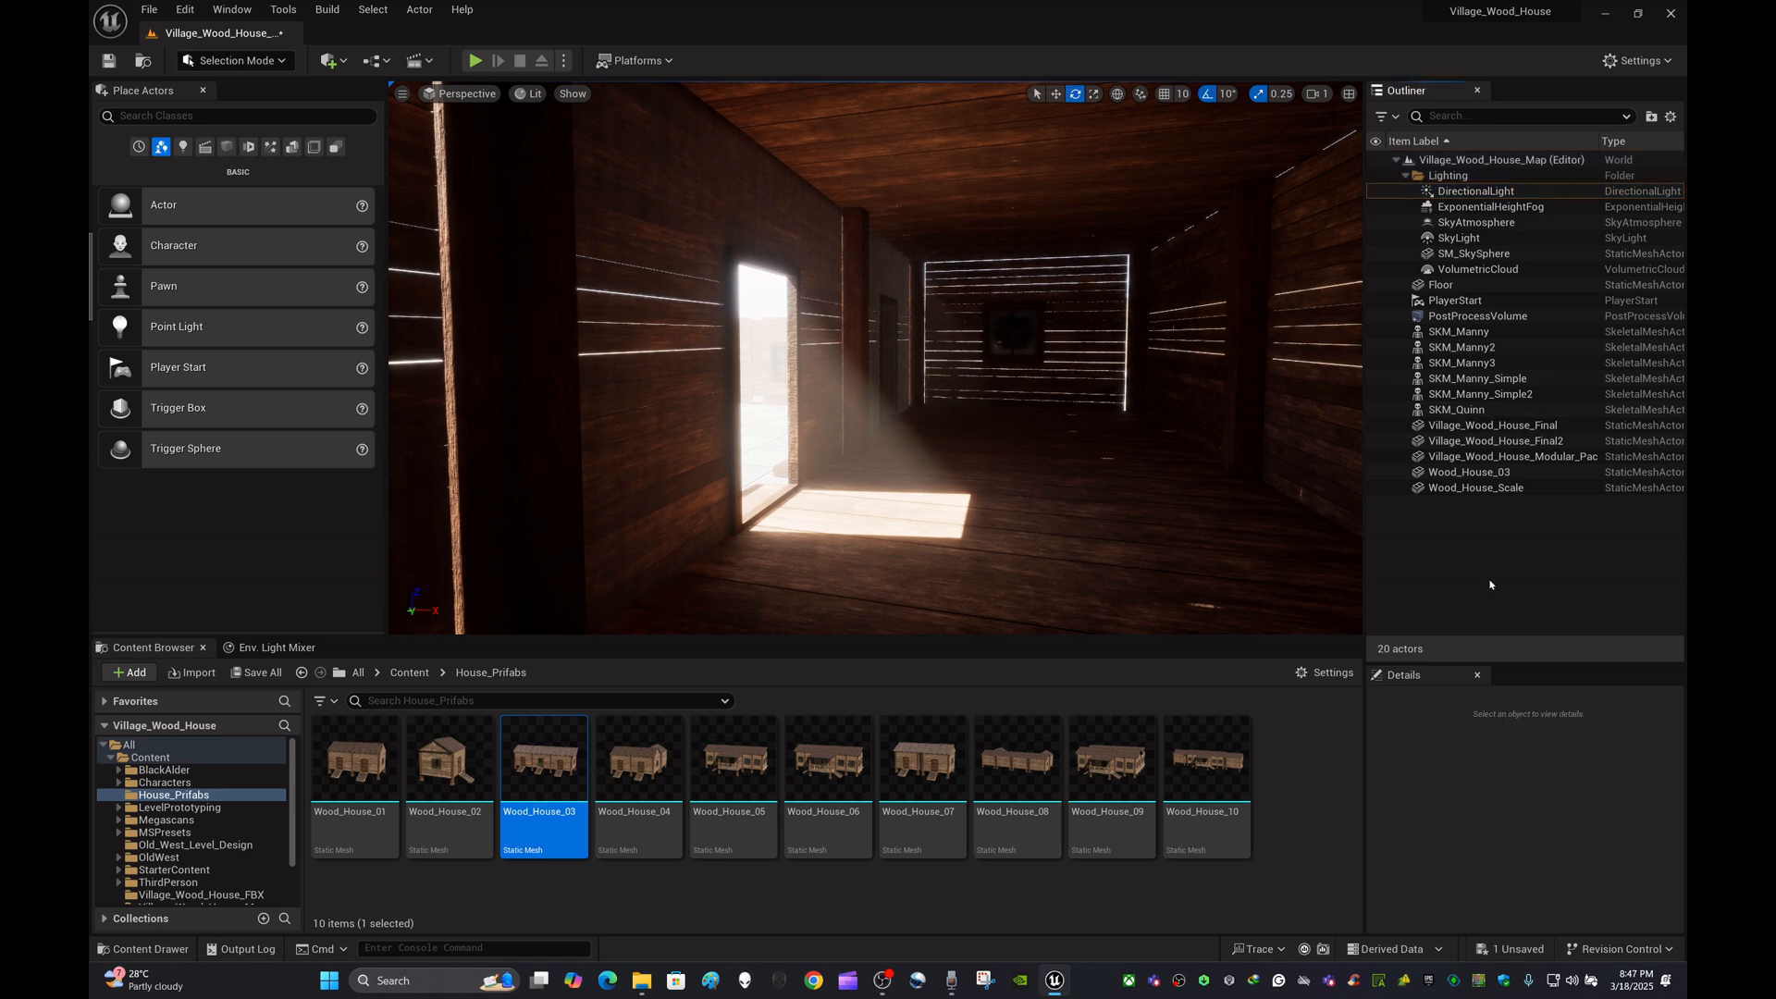
pyautogui.click(1326, 831)
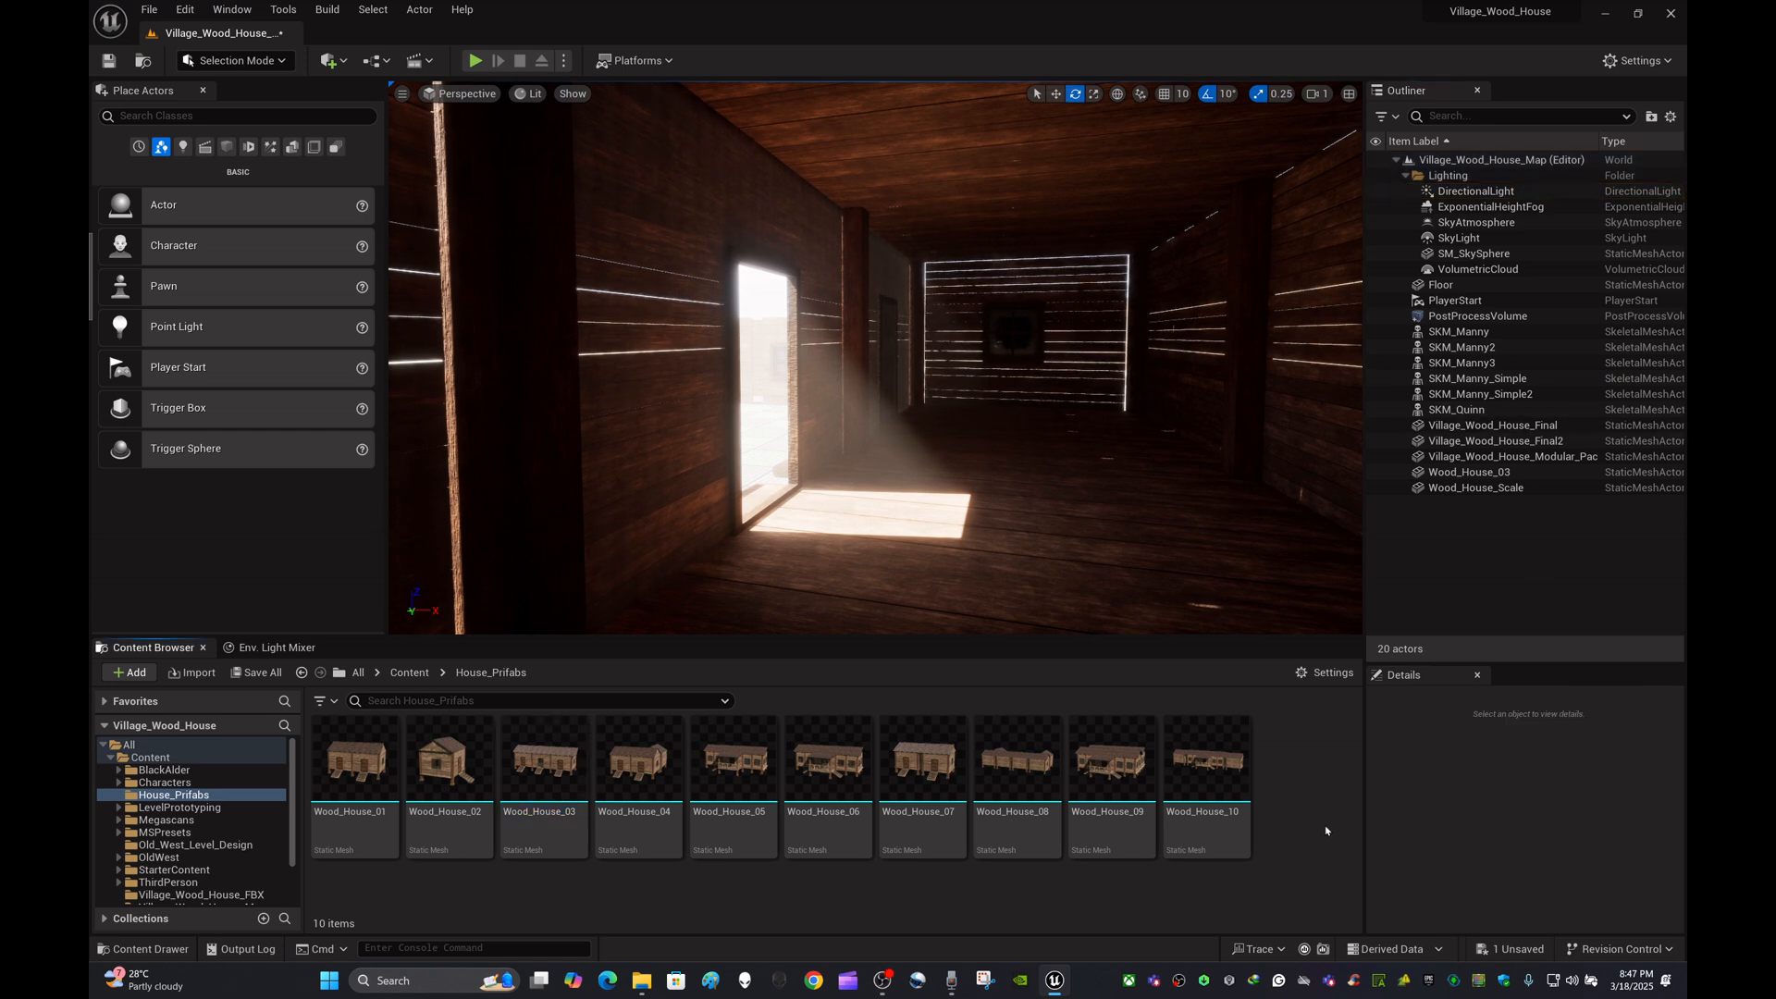